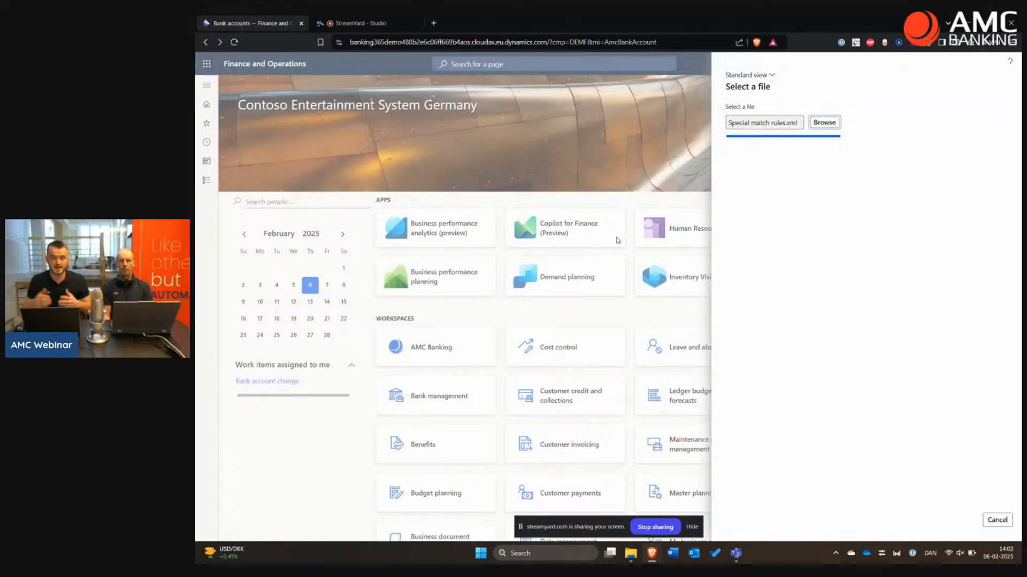
- Open the AMC Banking posting journal and review the lines of the AP journal and the AR journal
{"action": "left_click", "coordinate": [205, 181]}
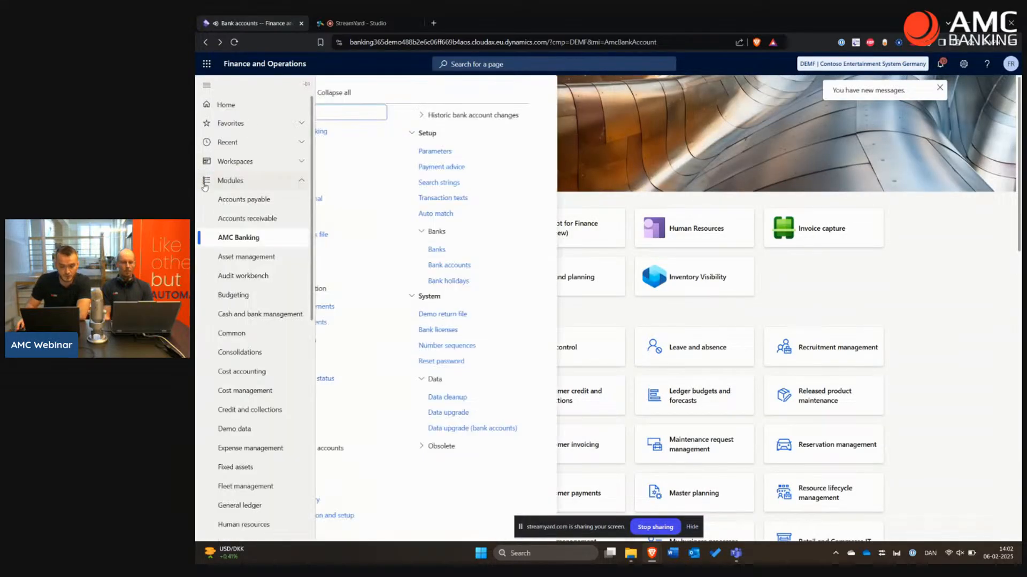
{"action": "left_click", "coordinate": [345, 188]}
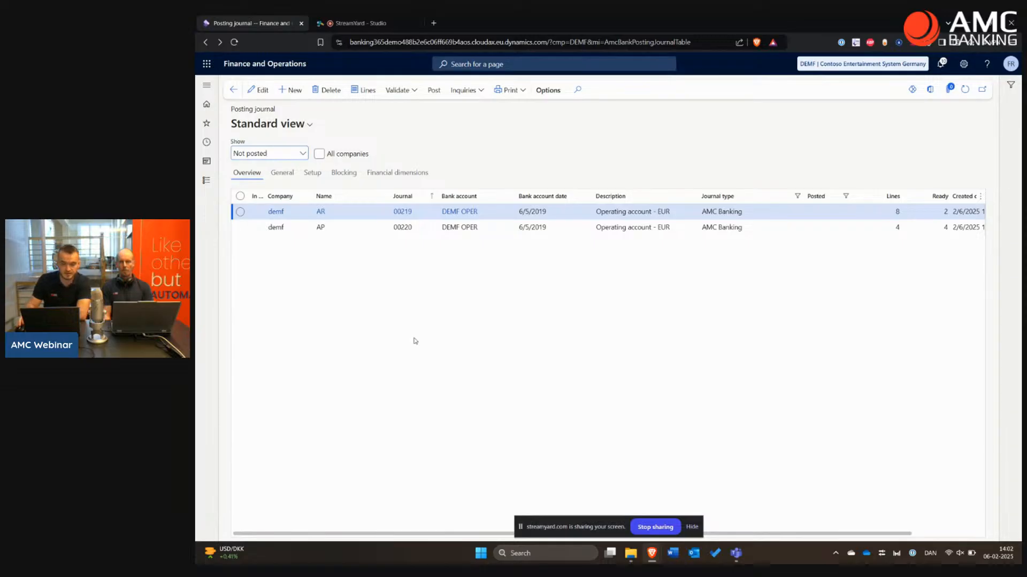
{"action": "left_click", "coordinate": [676, 228]}
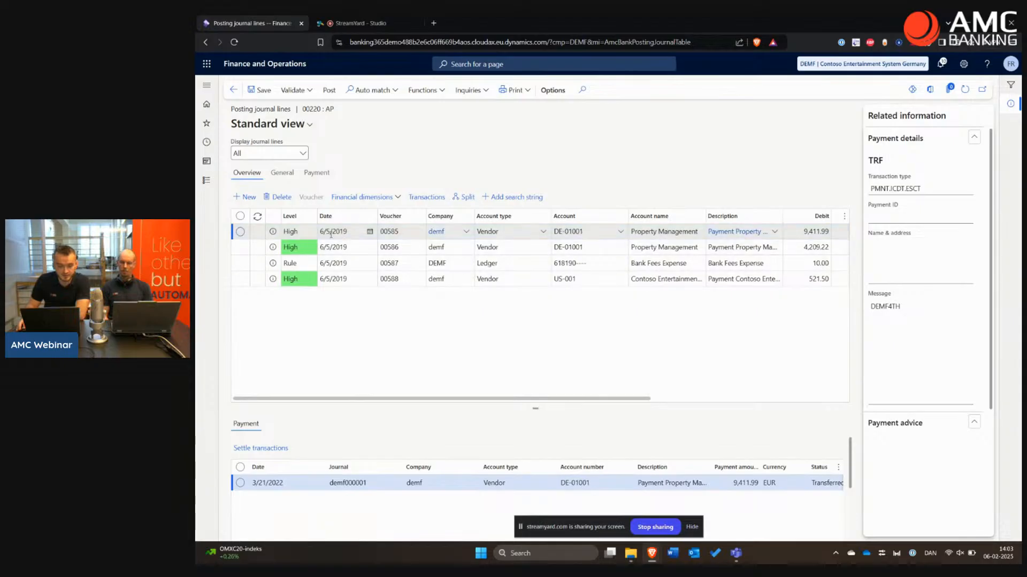
{"action": "left_click", "coordinate": [234, 90]}
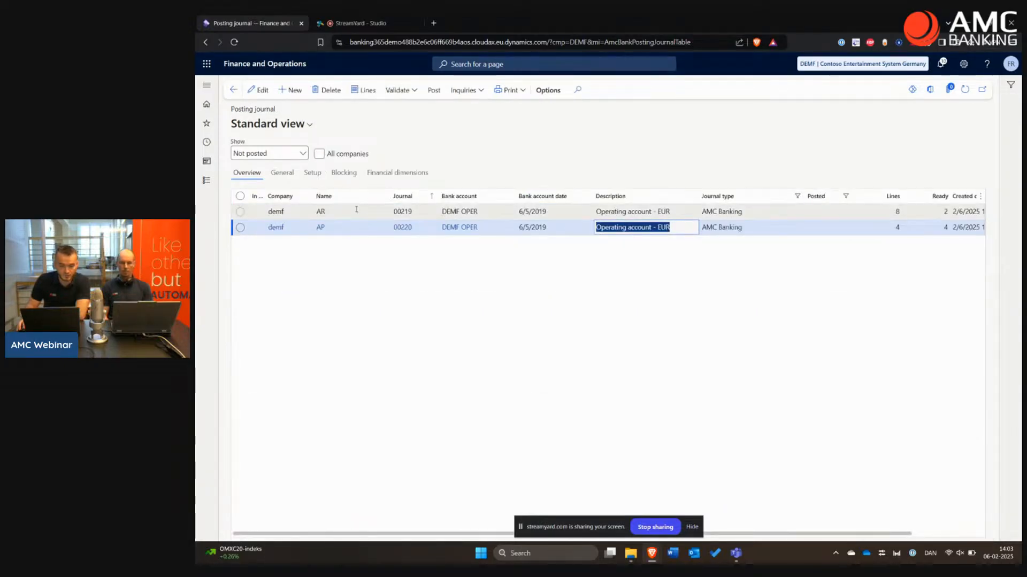
{"action": "left_click", "coordinate": [355, 211]}
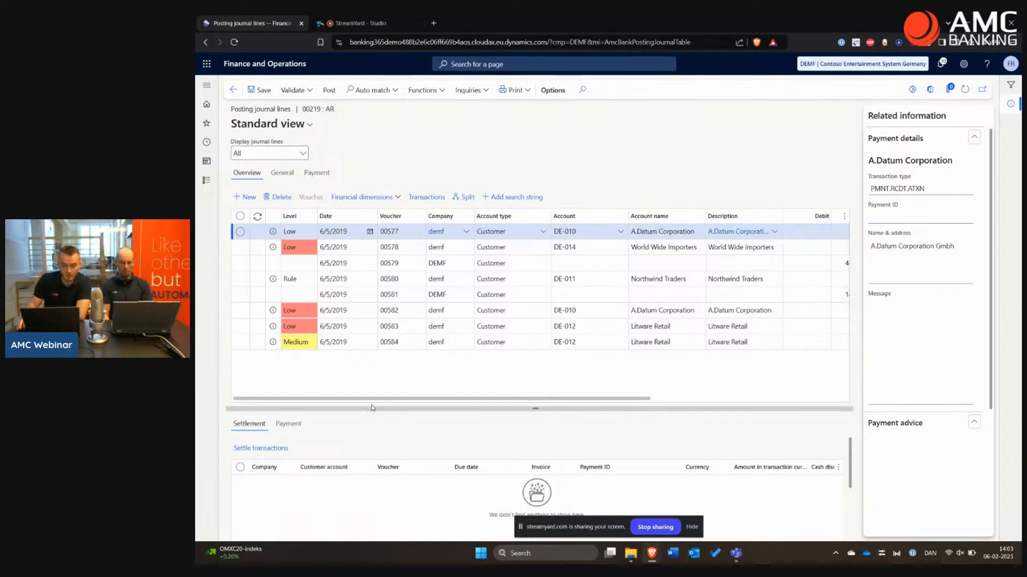
- Create and save a new auto match rule setup named Test in AMC Banking
{"action": "left_click", "coordinate": [206, 180]}
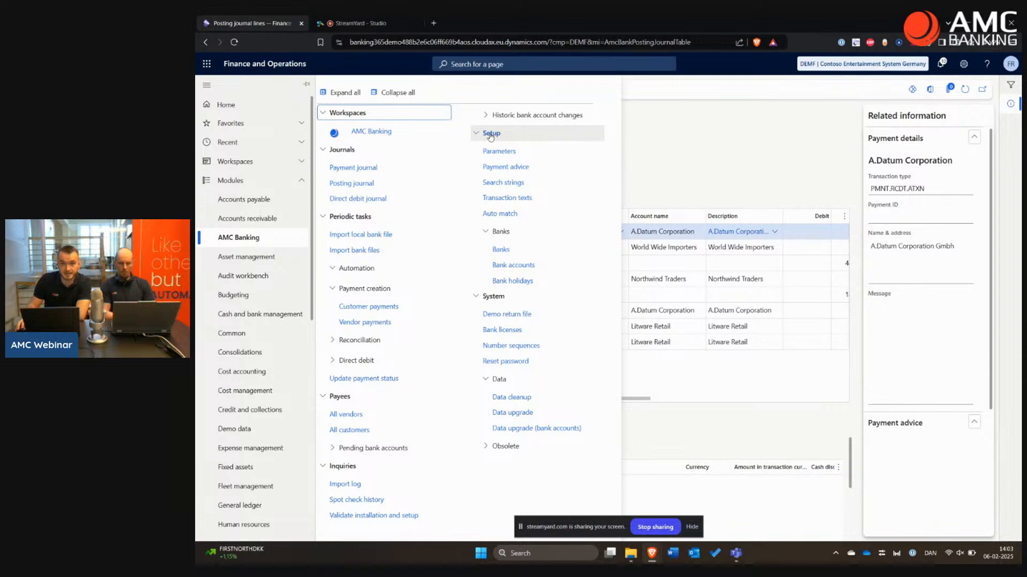
{"action": "left_click", "coordinate": [501, 214]}
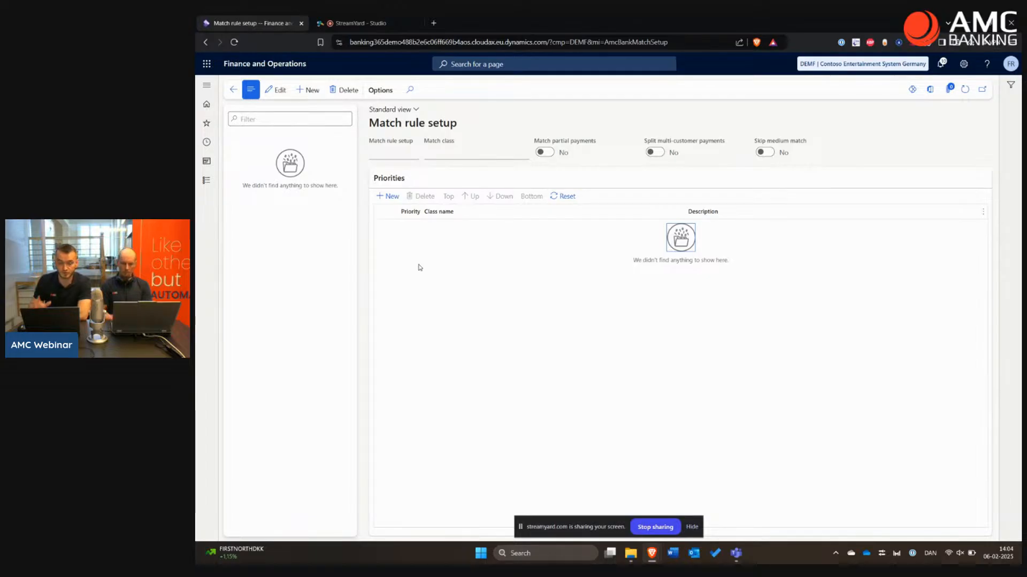
{"action": "left_click", "coordinate": [426, 274]}
{"action": "left_click", "coordinate": [309, 90]}
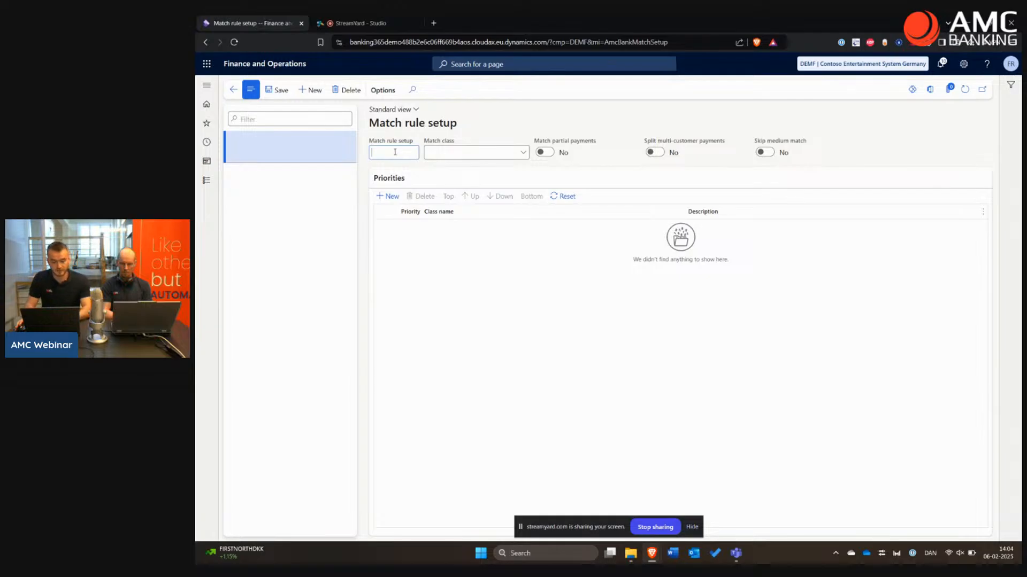
{"action": "type", "text": "Test"}
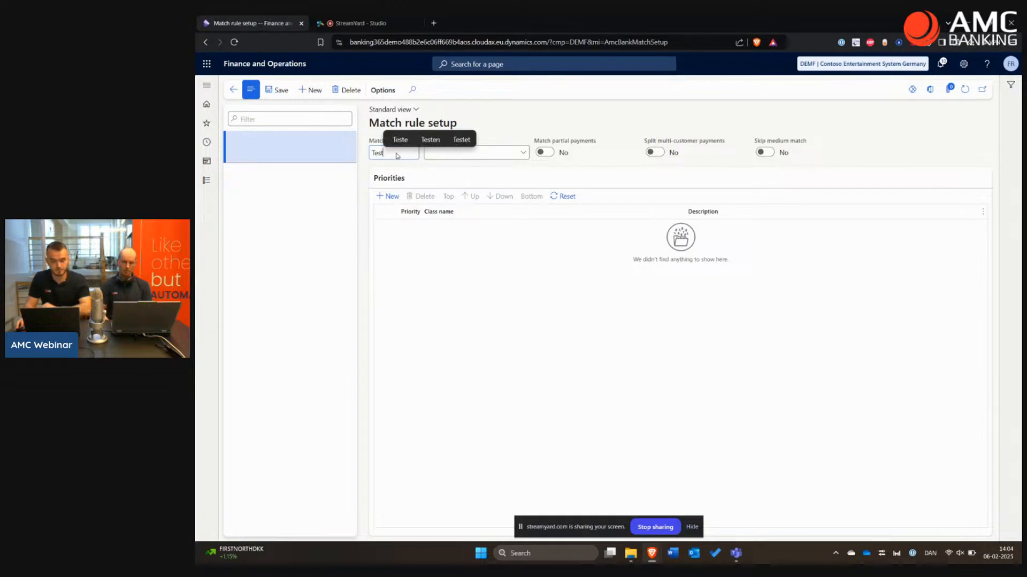
{"action": "left_click", "coordinate": [275, 90]}
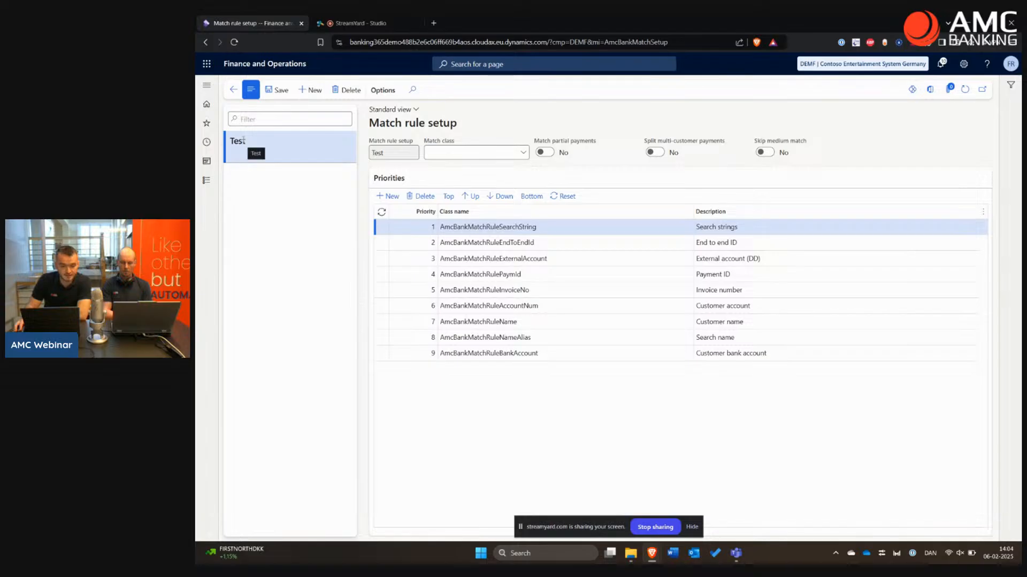
- Open the AMC Banking bank account DEMF OPER and go to its company setup section
{"action": "left_click", "coordinate": [212, 181]}
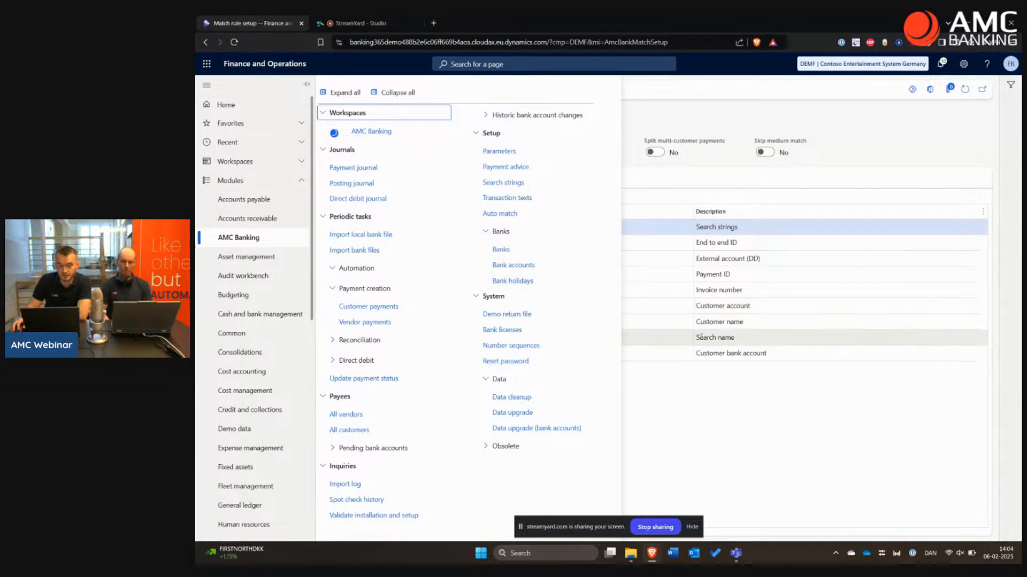
{"action": "left_click", "coordinate": [715, 379]}
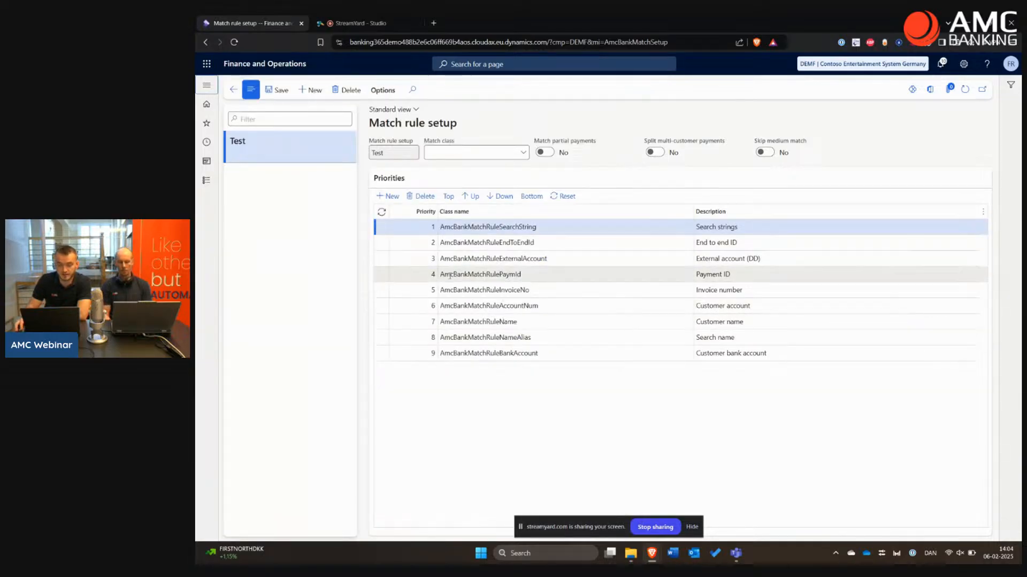
{"action": "left_click", "coordinate": [207, 180]}
{"action": "left_click", "coordinate": [238, 238]}
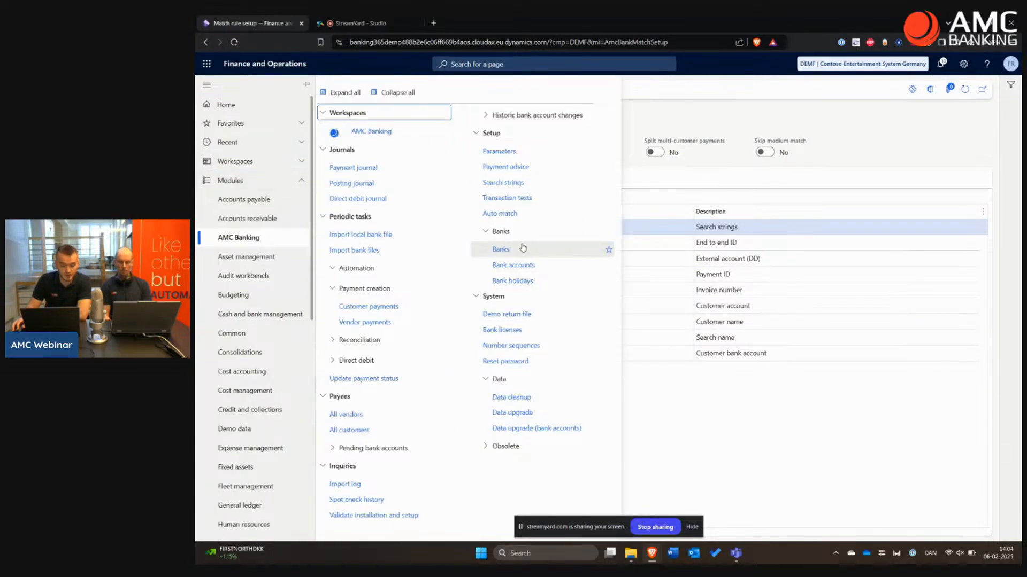
{"action": "left_click", "coordinate": [518, 266]}
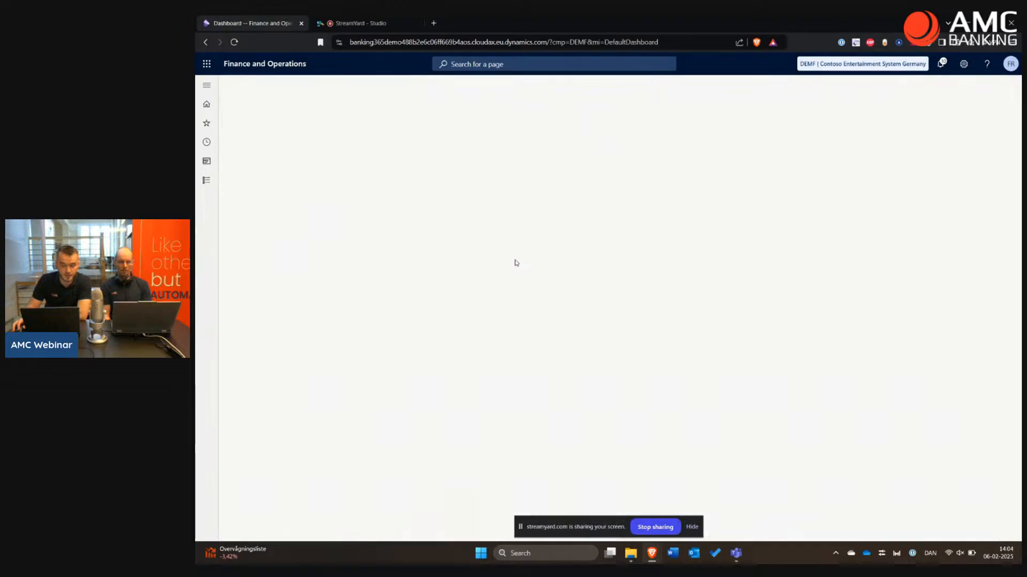
{"action": "left_click", "coordinate": [259, 179]}
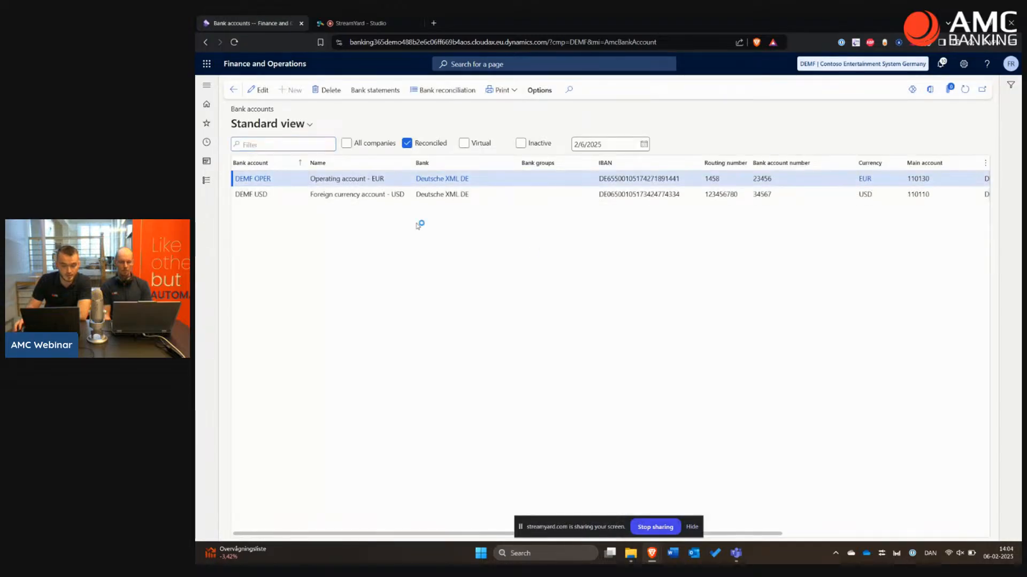
{"action": "scroll", "coordinate": [510, 257], "scroll_direction": "down", "scroll_amount": 1}
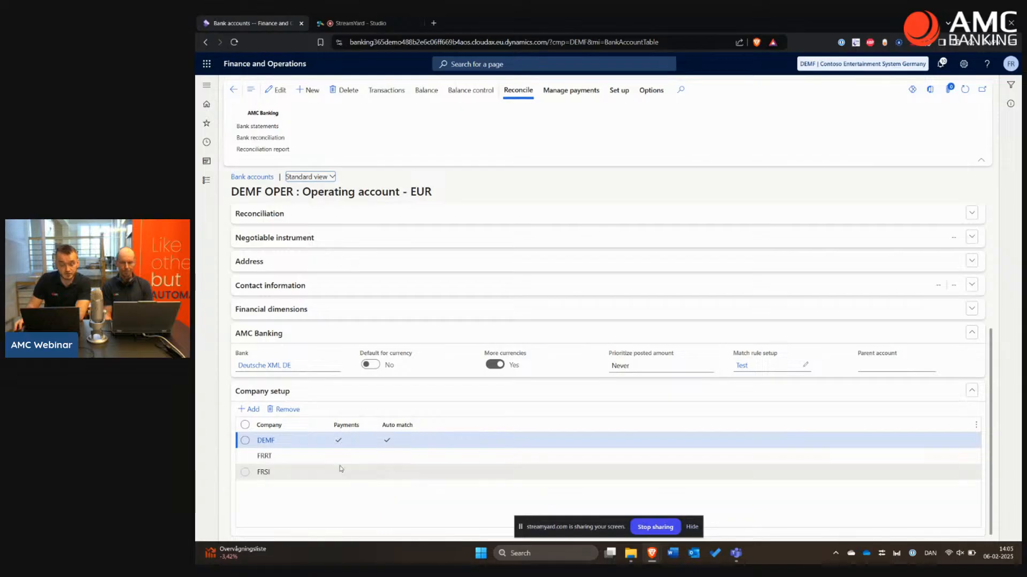
- Enable auto match for companies FRRT and FRSI in the bank account's company setup and save the change
{"action": "left_click", "coordinate": [282, 90]}
{"action": "left_click", "coordinate": [275, 442]}
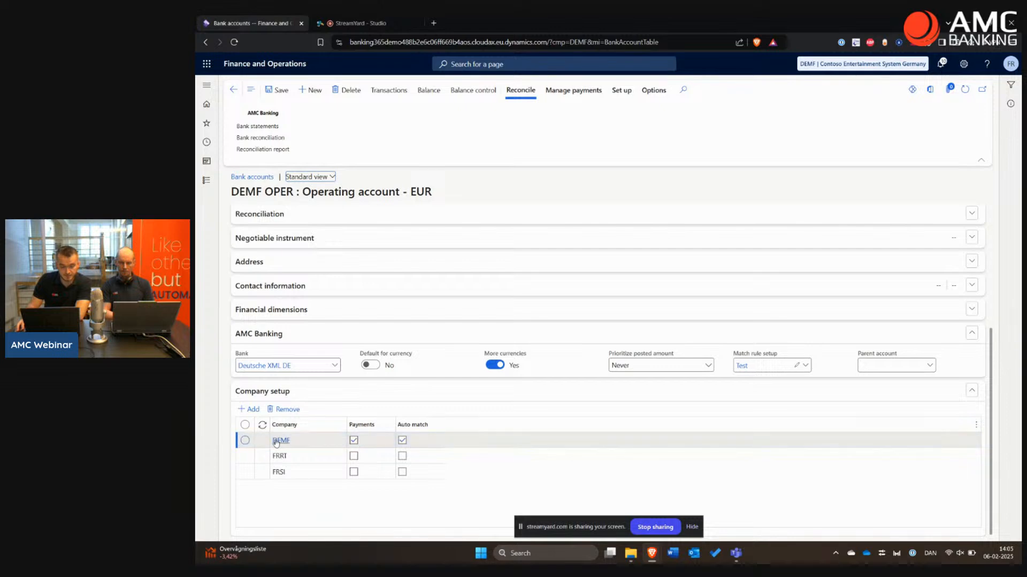
{"action": "left_click", "coordinate": [402, 456]}
{"action": "left_click", "coordinate": [403, 473]}
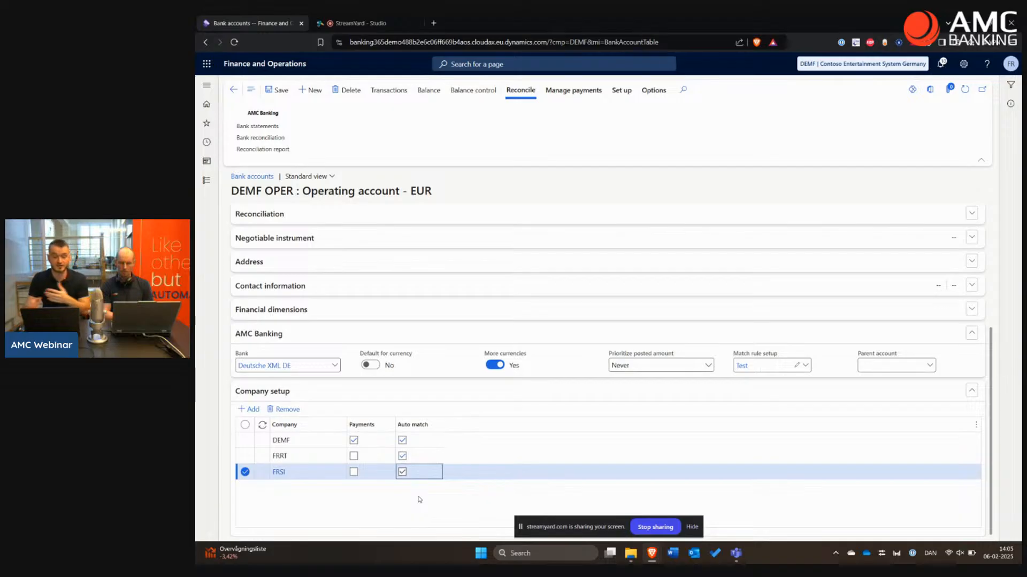
{"action": "left_click", "coordinate": [421, 502]}
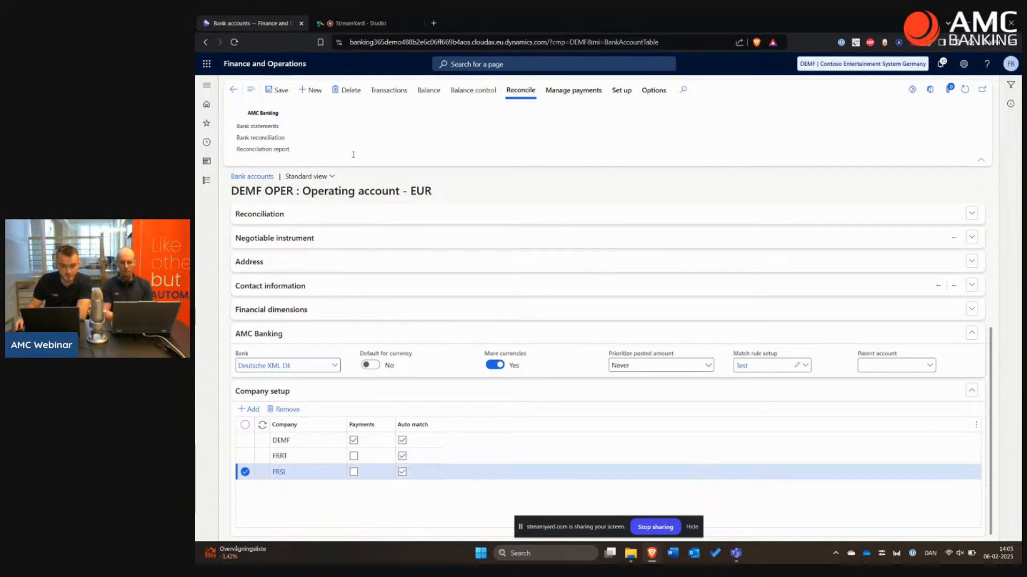
{"action": "left_click", "coordinate": [282, 93]}
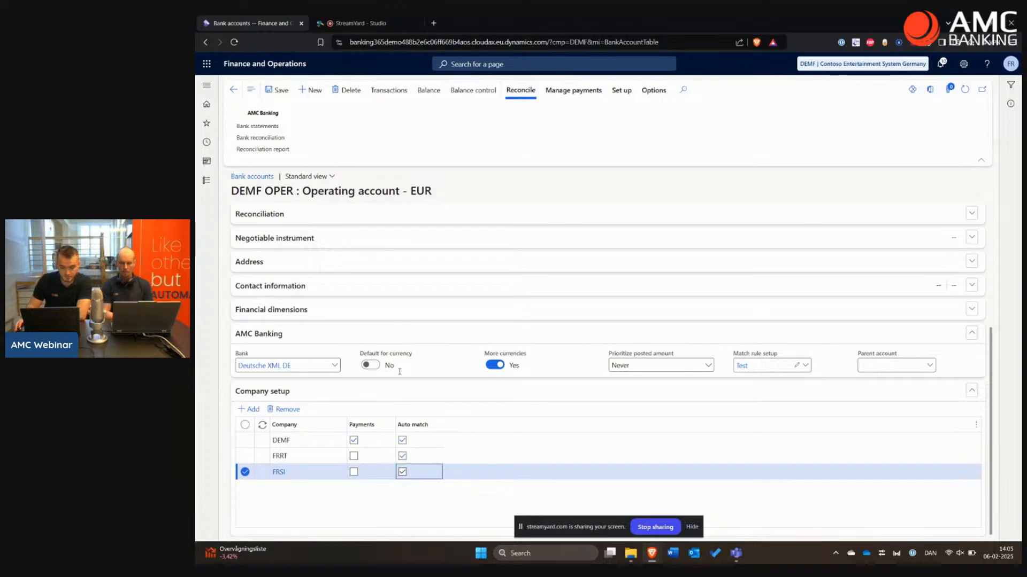
- Return to the AMC Banking posting journal and open the lines of the AR journal
{"action": "left_click", "coordinate": [211, 183]}
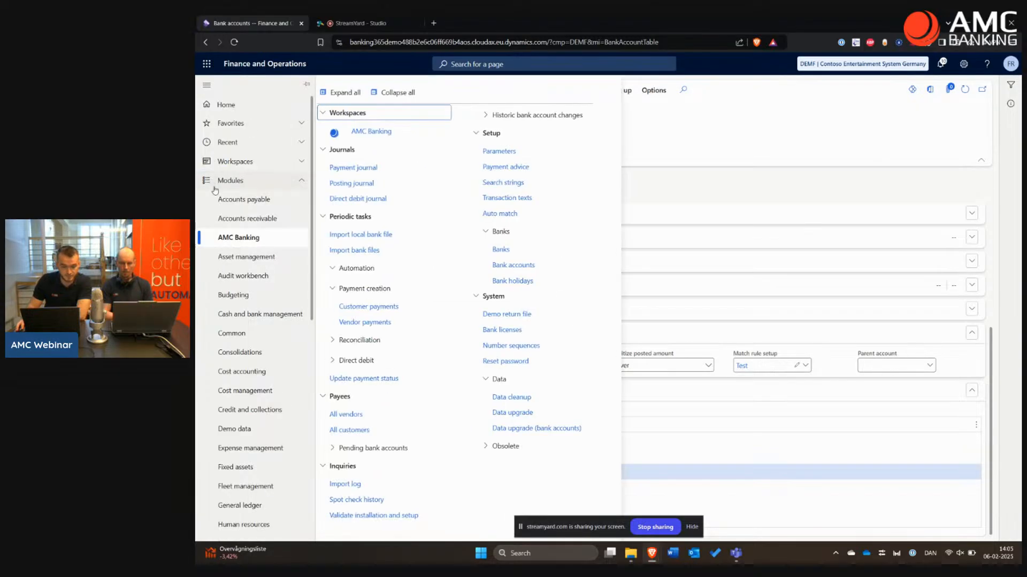
{"action": "left_click", "coordinate": [365, 185]}
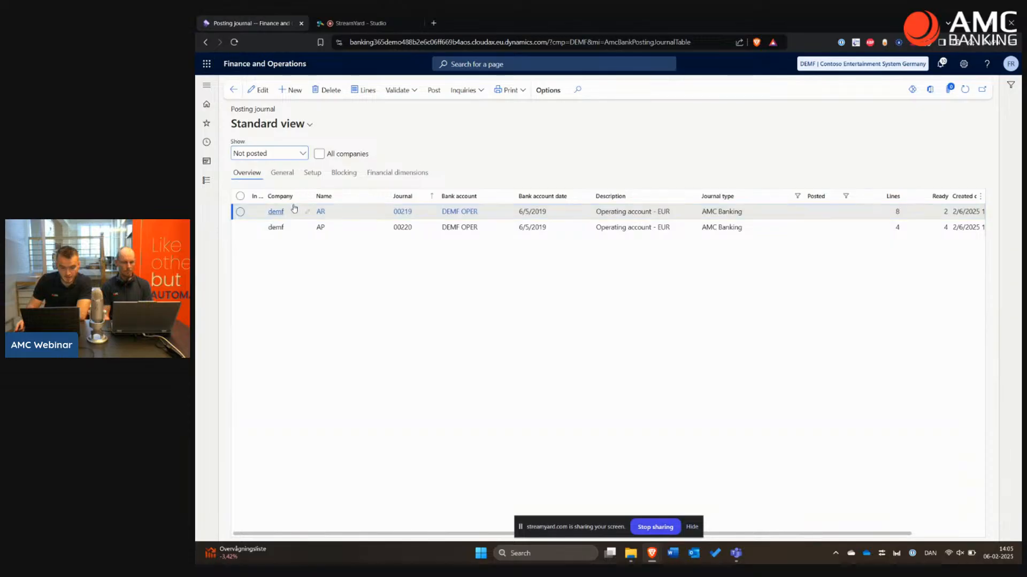
{"action": "left_click", "coordinate": [362, 91]}
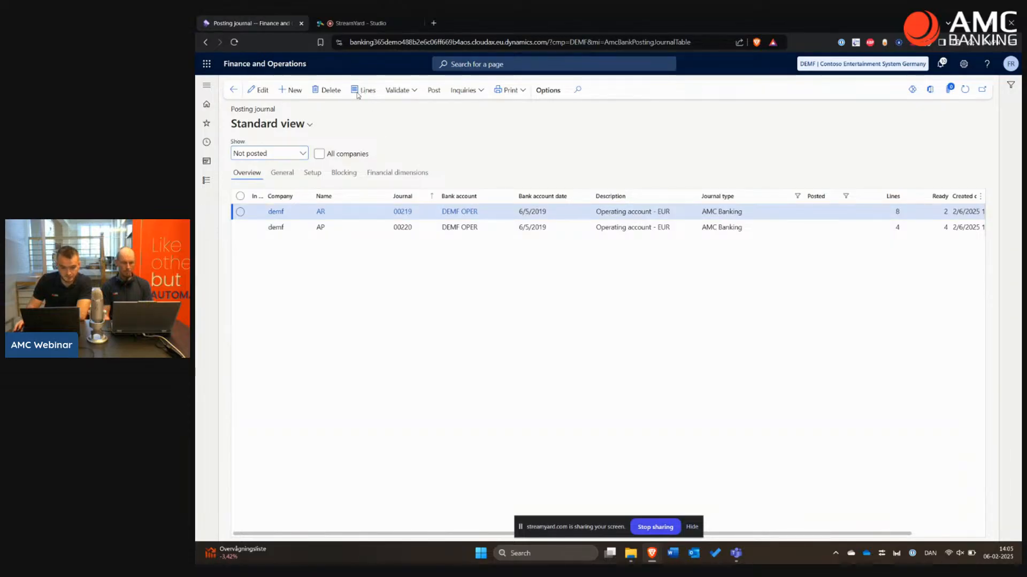
- Run auto match on only the unmatched Pretty Bikes transaction, voucher 00579
{"action": "left_click", "coordinate": [392, 264]}
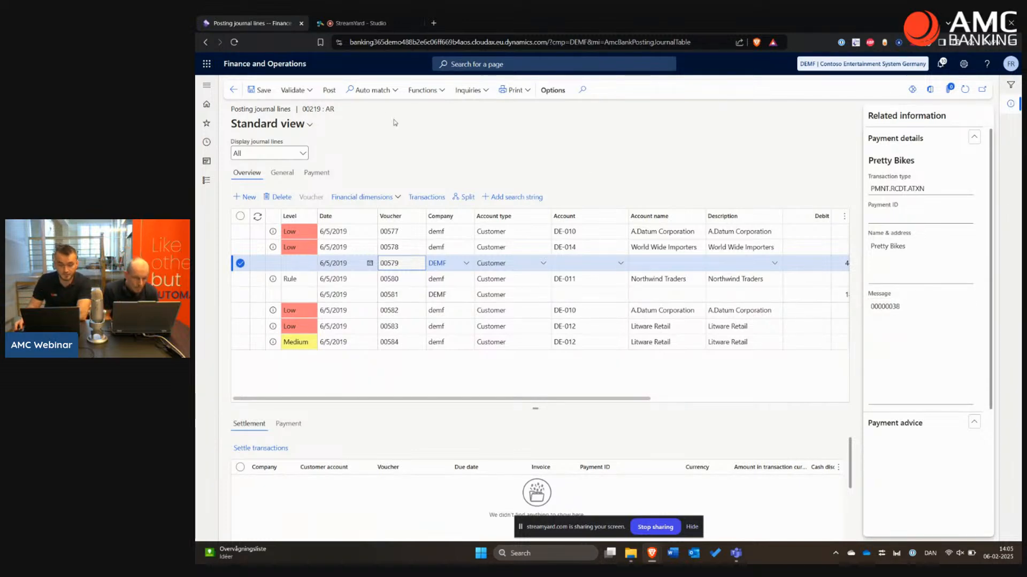
{"action": "left_click", "coordinate": [372, 90]}
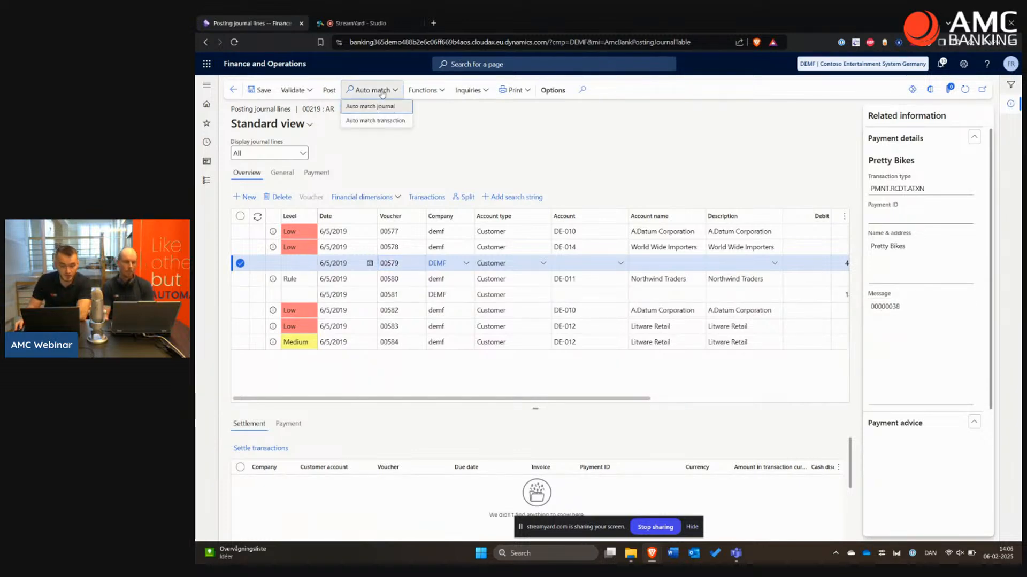
{"action": "left_click", "coordinate": [379, 122]}
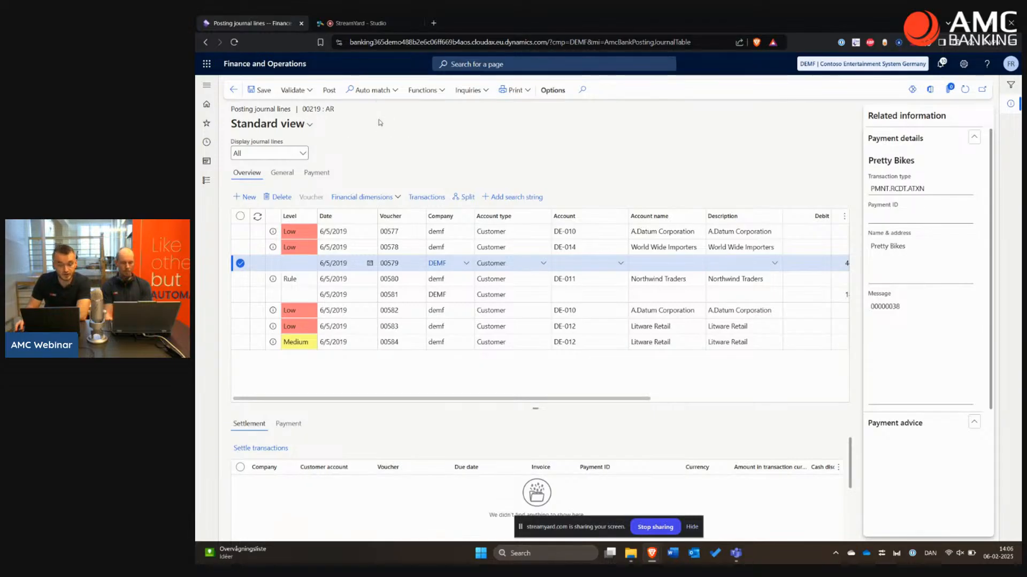
{"action": "left_click", "coordinate": [962, 519]}
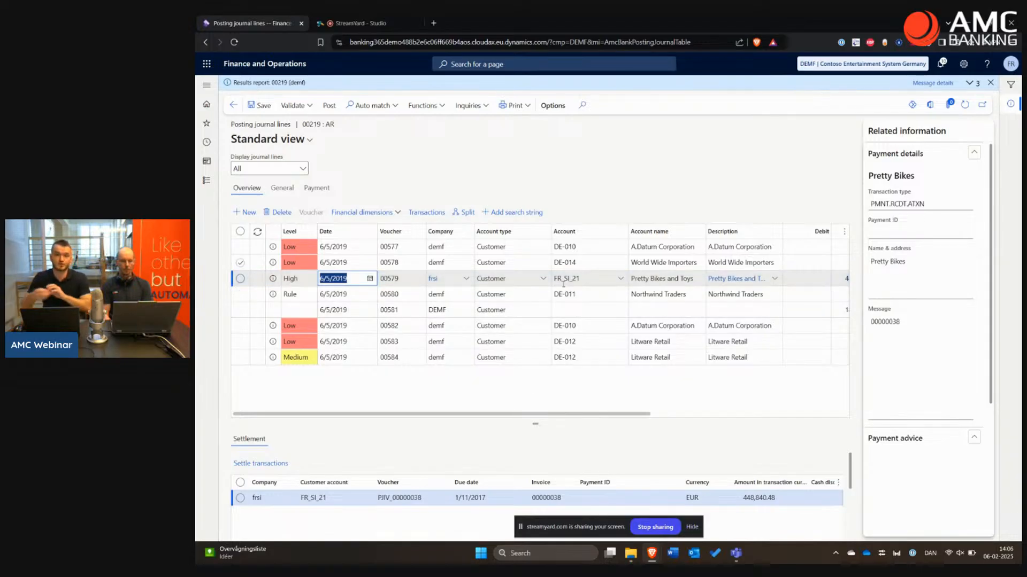
{"action": "mouse_move", "coordinate": [563, 285]}
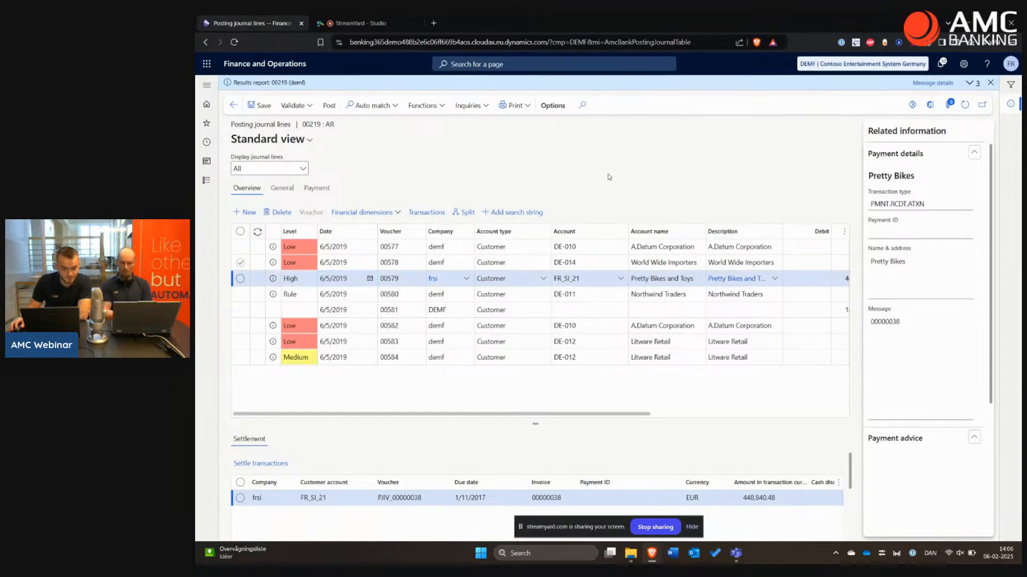
- Reopen the auto match rule setup Test and examine its match priorities, including search strings and end to end ID
{"action": "left_click", "coordinate": [207, 179]}
{"action": "left_click", "coordinate": [228, 239]}
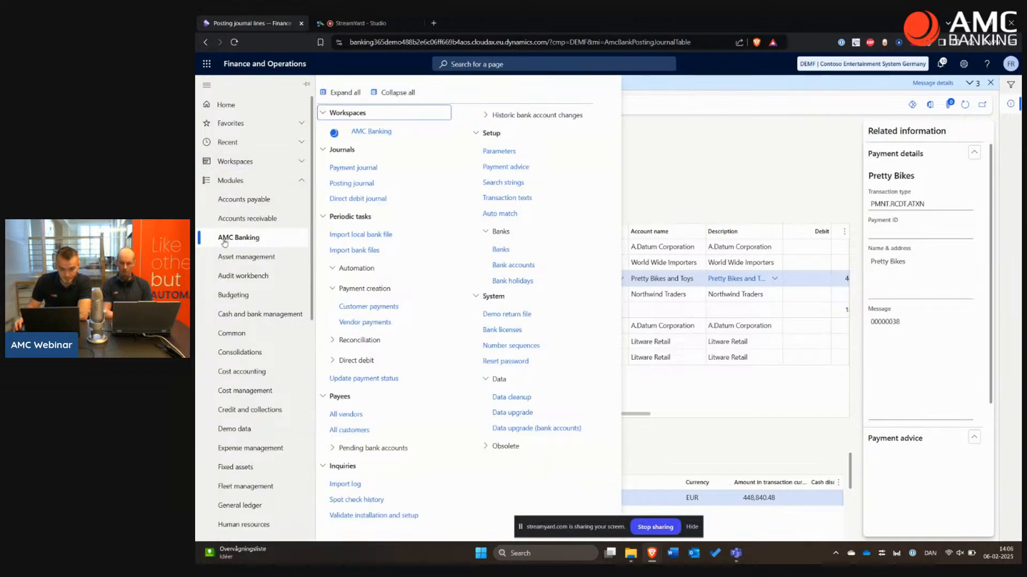
{"action": "left_click", "coordinate": [521, 214]}
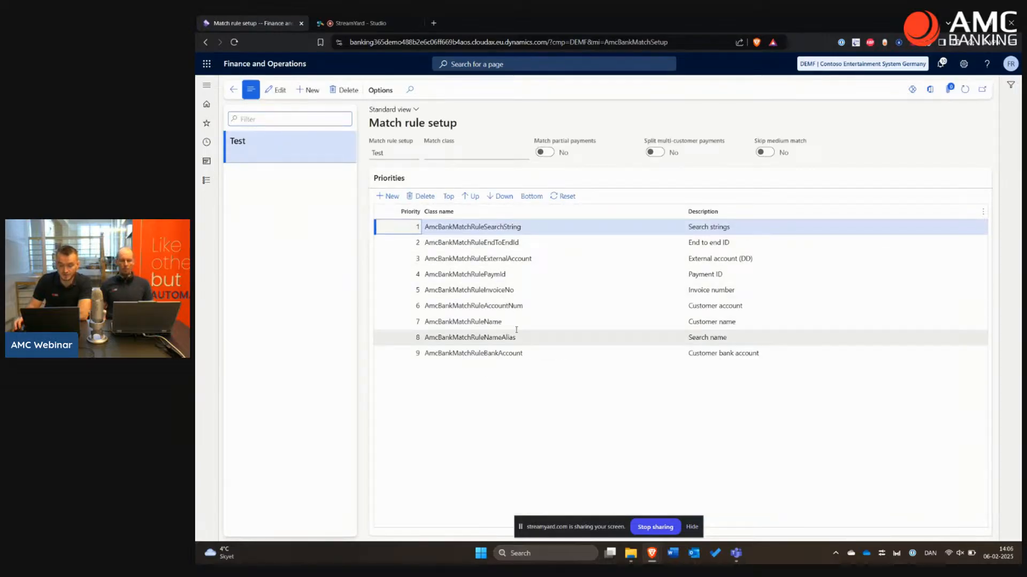
{"action": "left_click", "coordinate": [408, 226]}
{"action": "left_click", "coordinate": [492, 386]}
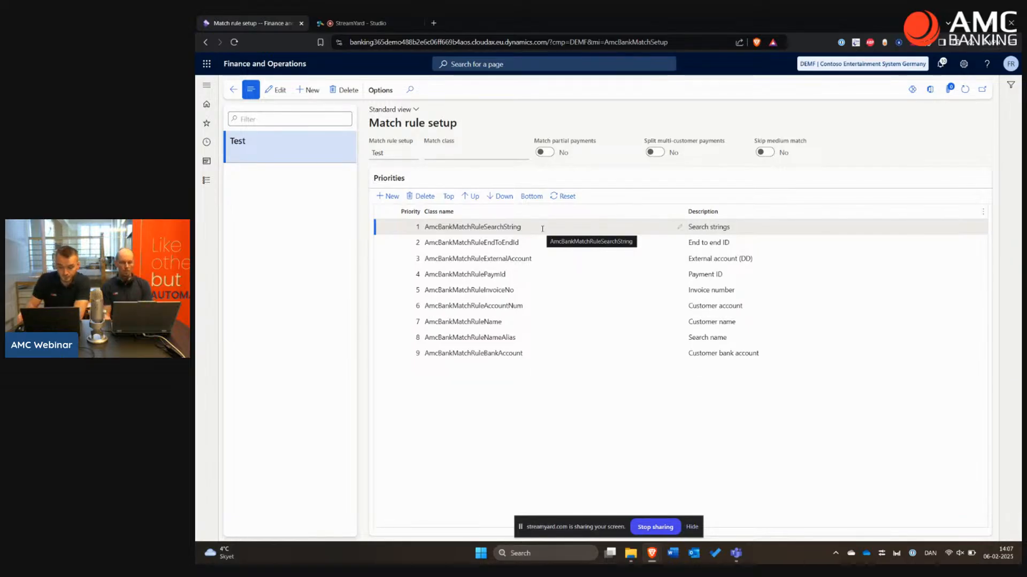
{"action": "left_click", "coordinate": [531, 246]}
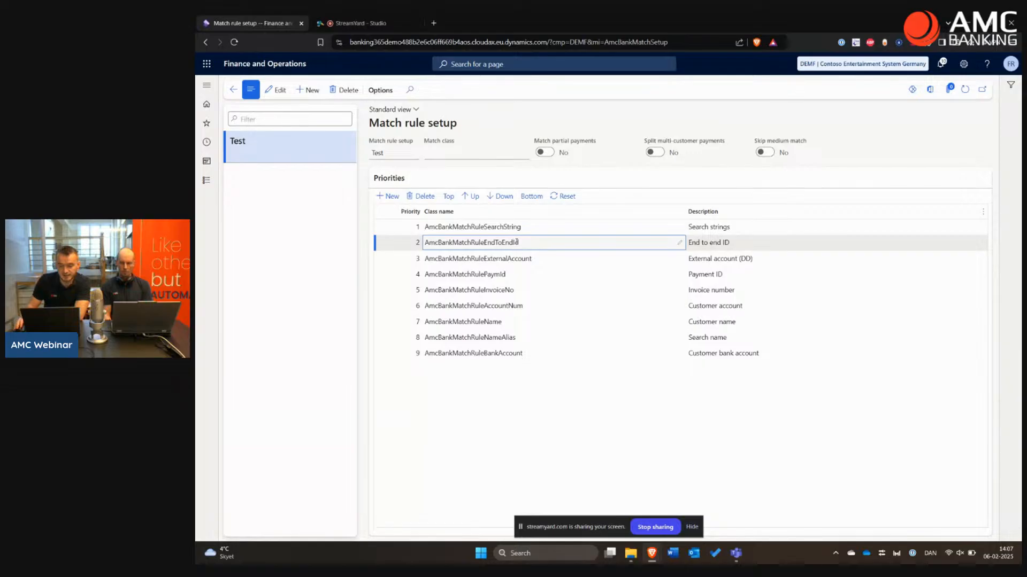
{"action": "left_click_drag", "start_coordinate": [520, 242], "coordinate": [491, 243]}
{"action": "left_click", "coordinate": [512, 244]}
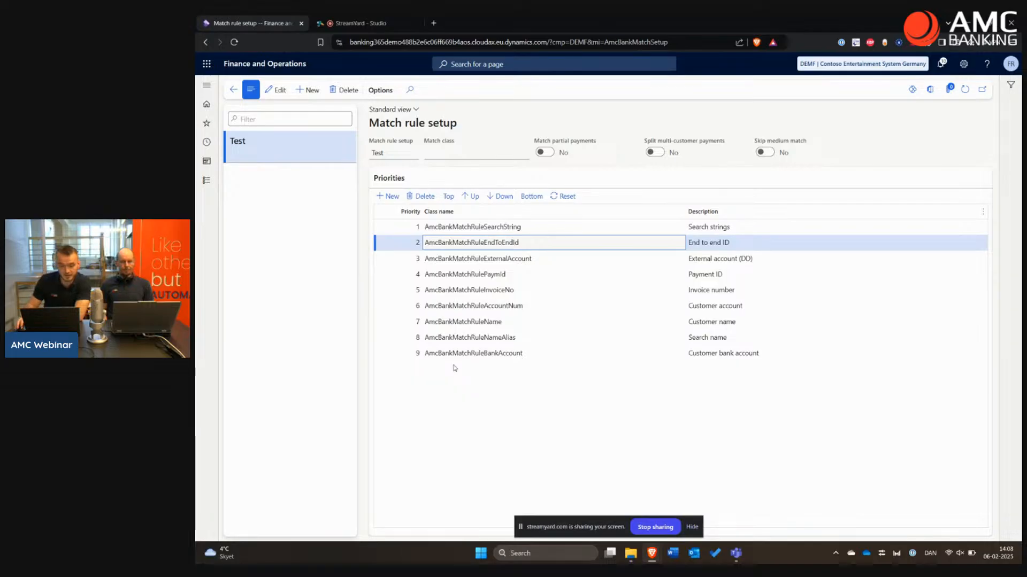
- Delete the External account (DD) rule from the priorities of the Test setup
{"action": "left_click", "coordinate": [764, 261]}
{"action": "left_click", "coordinate": [764, 261]}
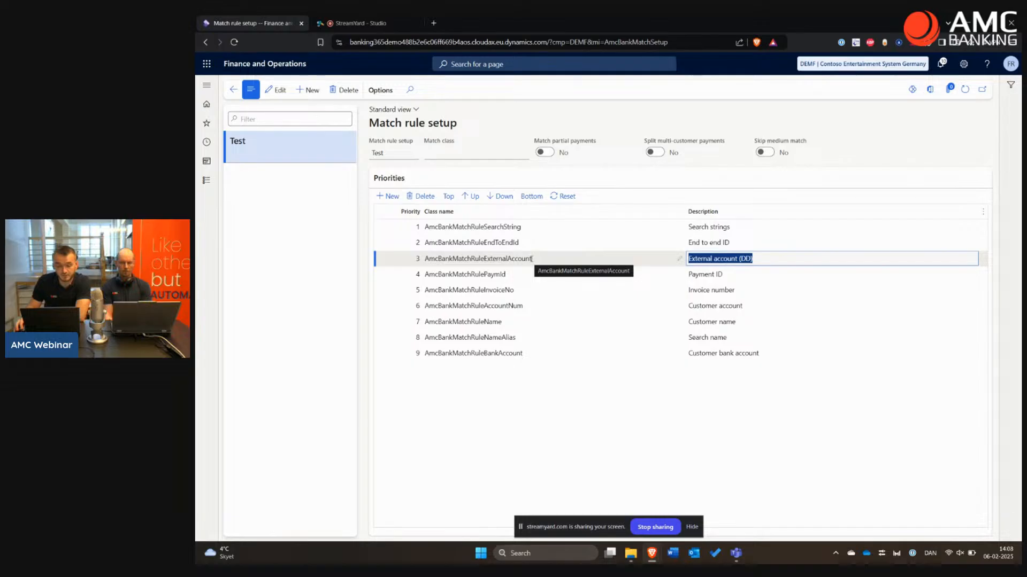
{"action": "left_click", "coordinate": [424, 196]}
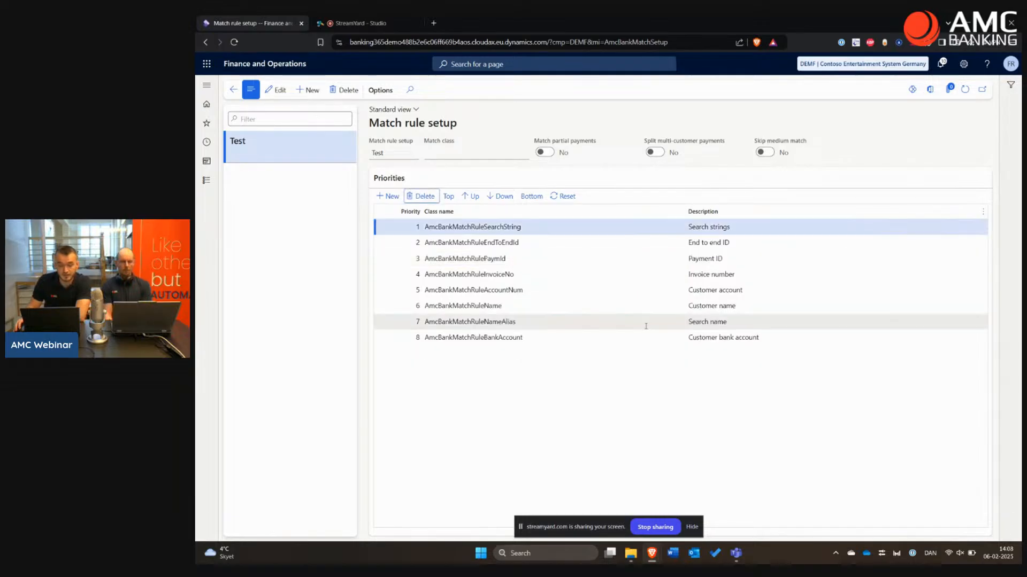
- Examine the remaining match priorities of the Test setup, from payment ID and invoice number down to search name and customer bank account
{"action": "left_click", "coordinate": [509, 263]}
{"action": "left_click", "coordinate": [509, 275]}
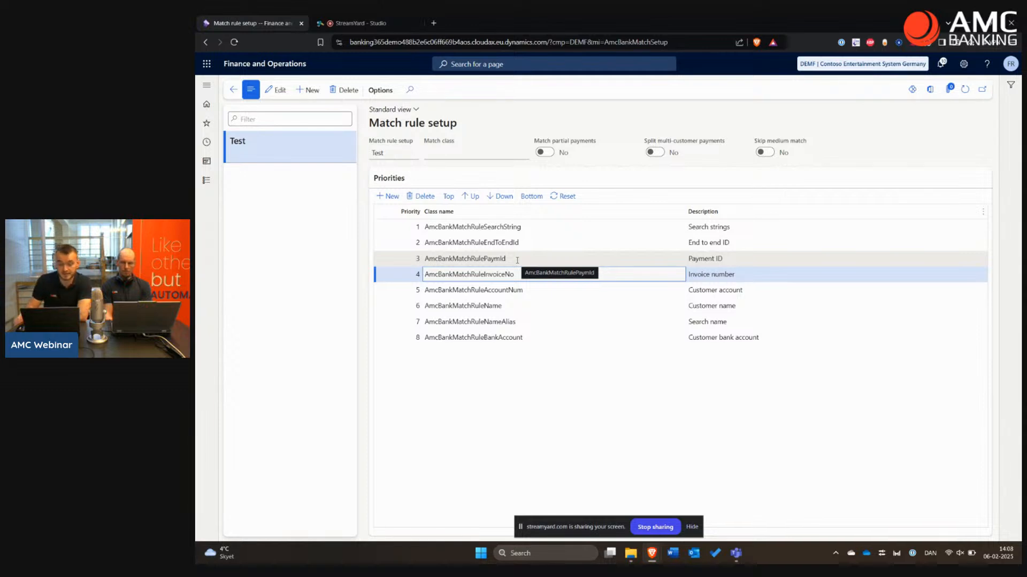
{"action": "left_click", "coordinate": [516, 259]}
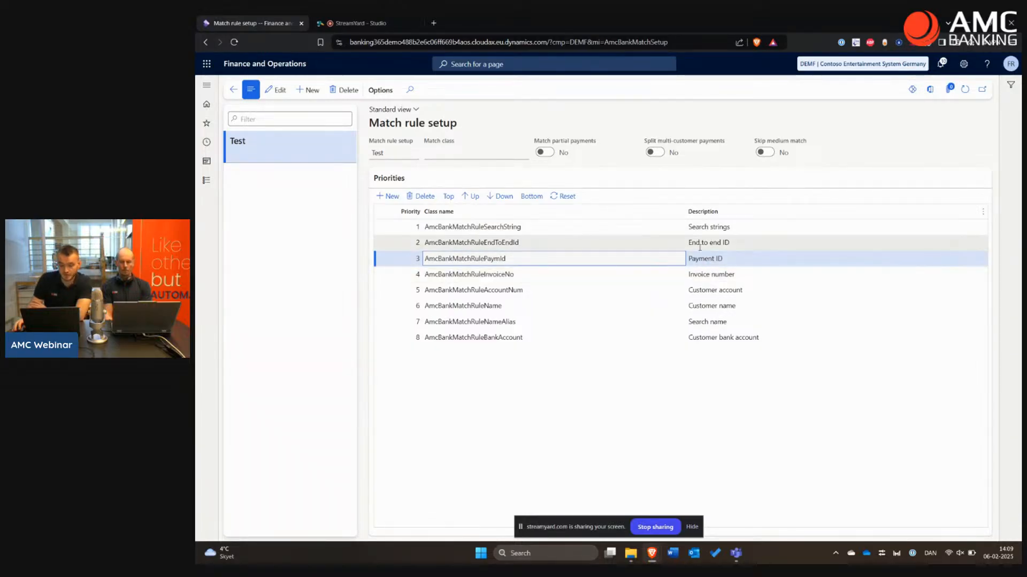
{"action": "left_click", "coordinate": [723, 275]}
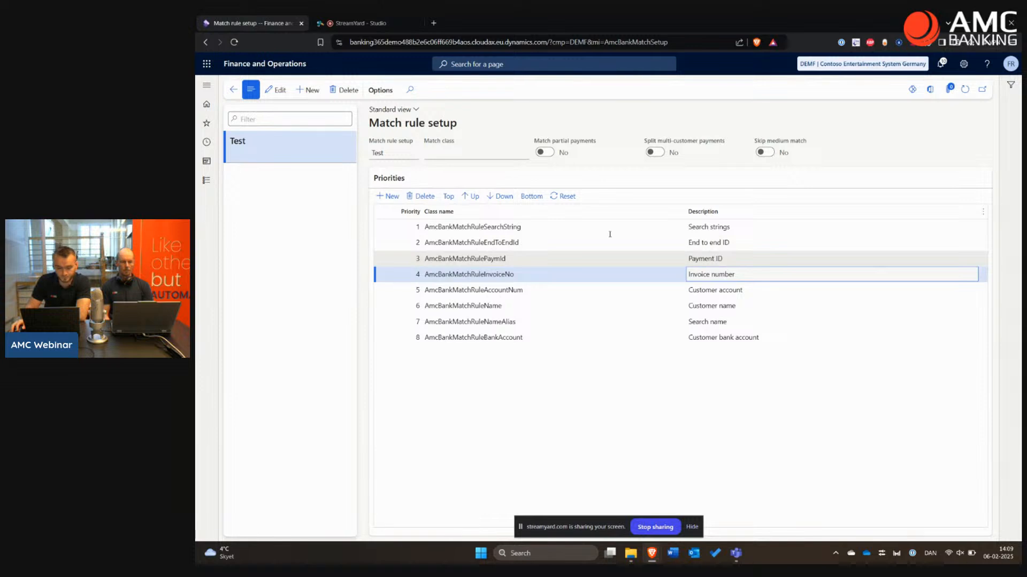
{"action": "left_click", "coordinate": [534, 290]}
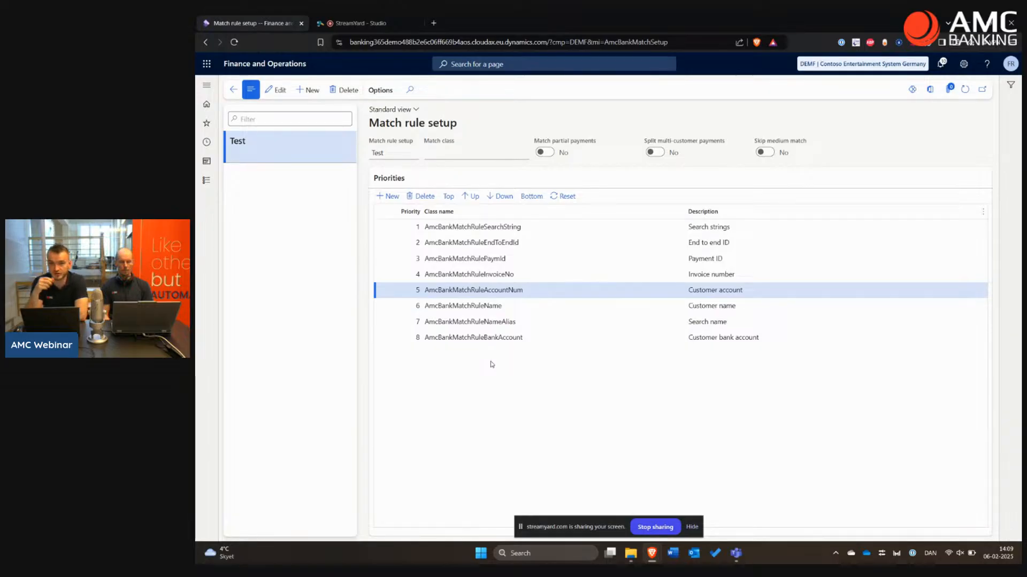
{"action": "left_click", "coordinate": [726, 286]}
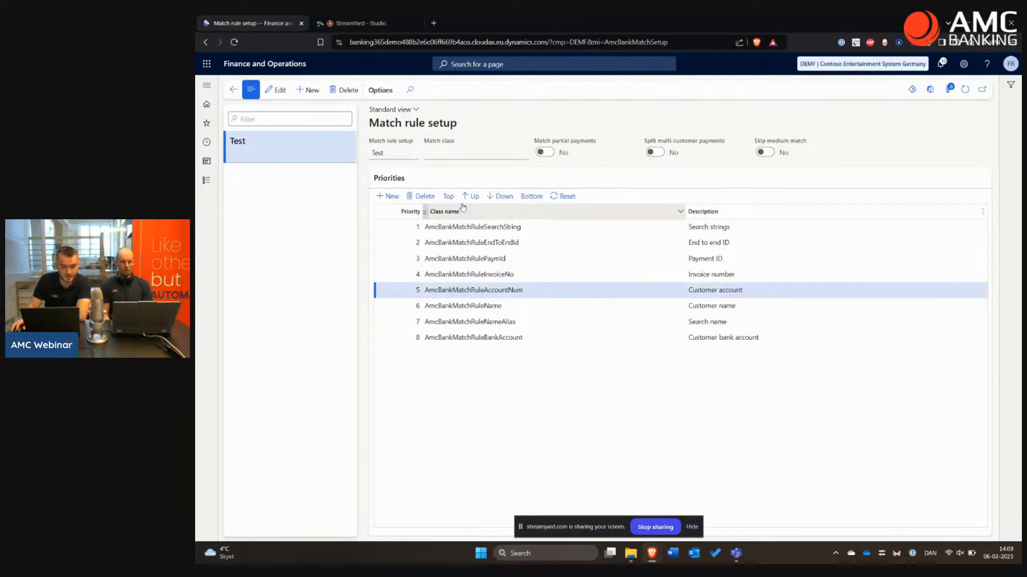
{"action": "left_click", "coordinate": [205, 182]}
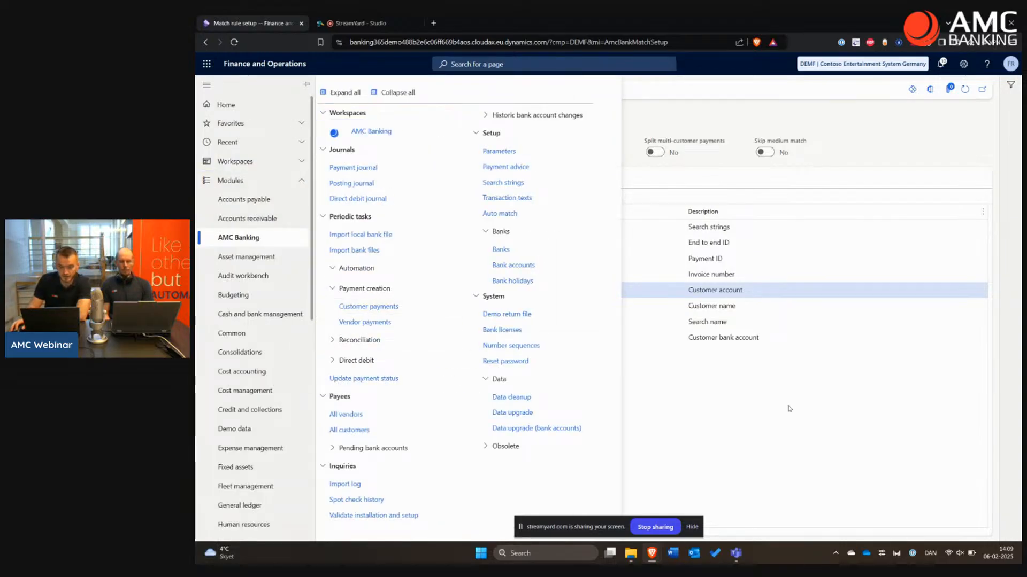
{"action": "left_click", "coordinate": [721, 323]}
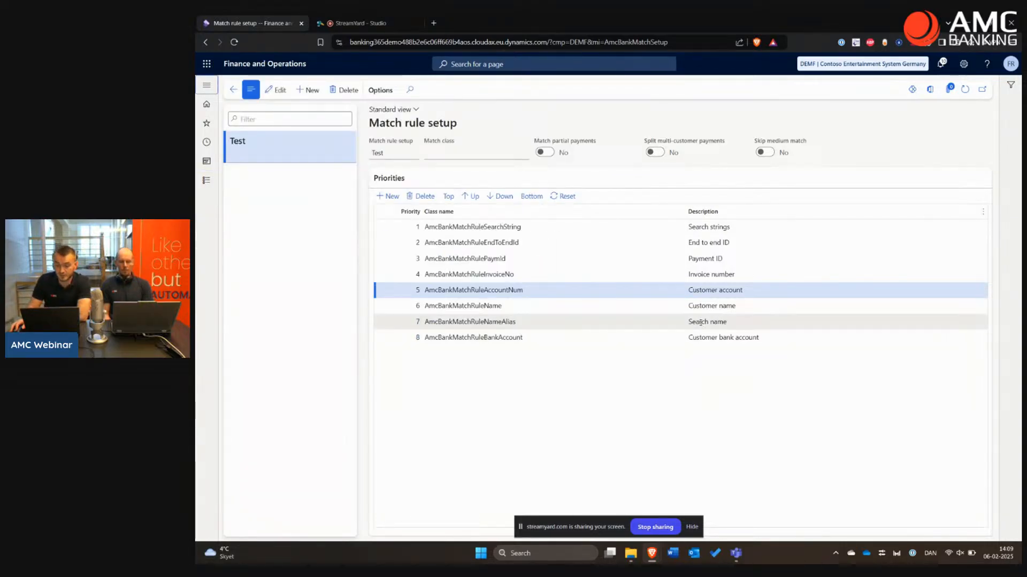
{"action": "left_click", "coordinate": [721, 322]}
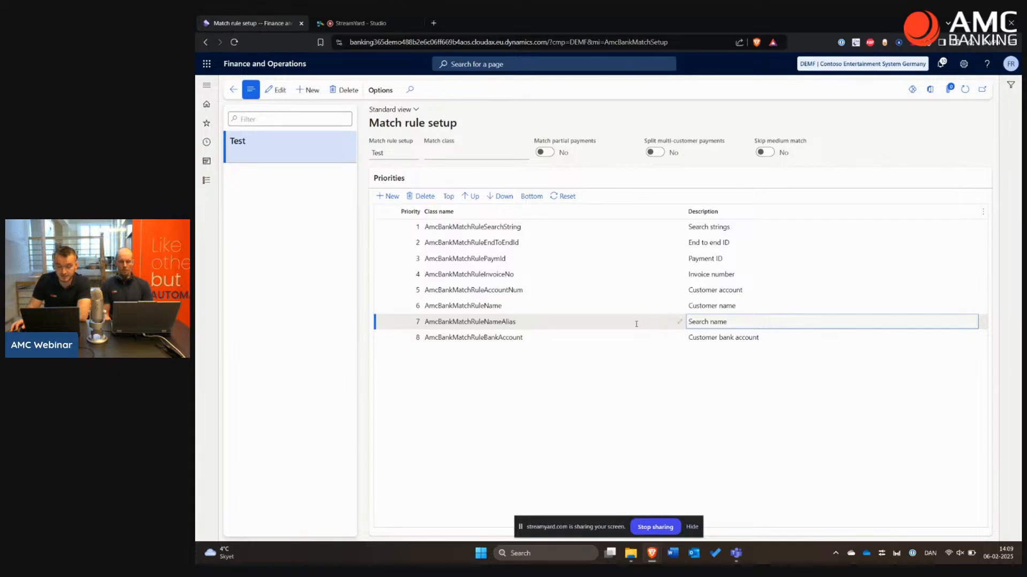
{"action": "left_click", "coordinate": [601, 336]}
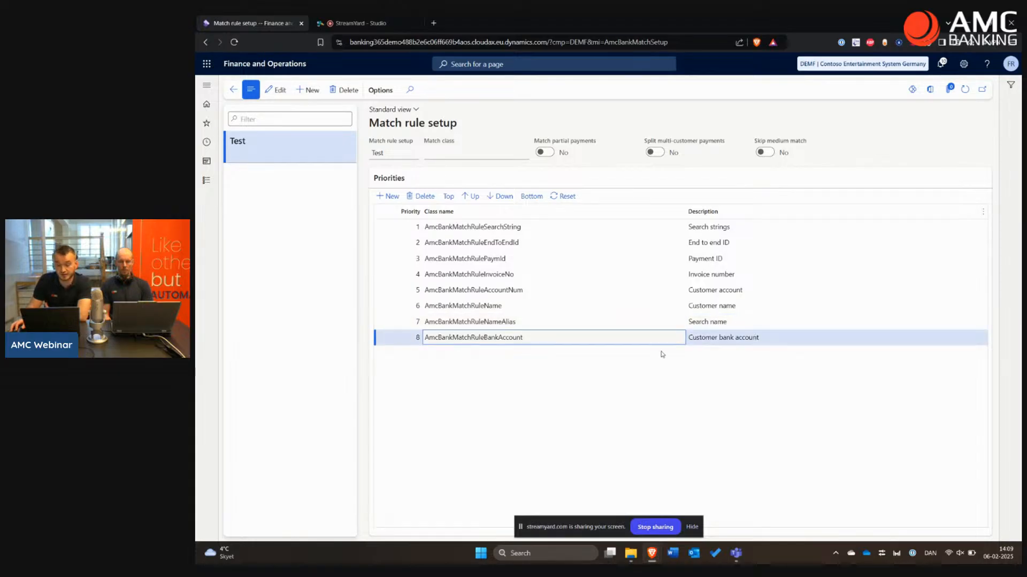
{"action": "left_click", "coordinate": [671, 374]}
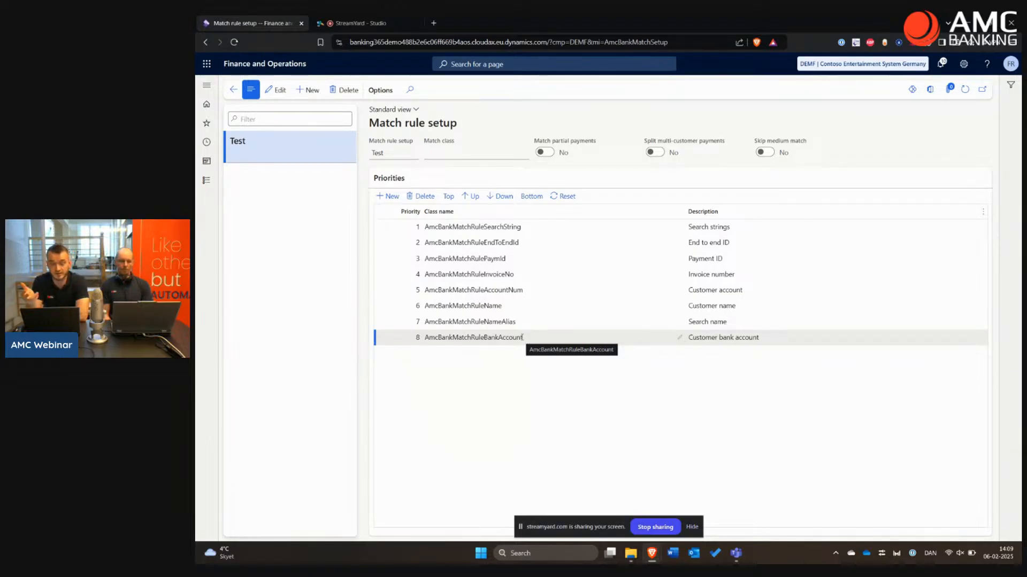
{"action": "left_click", "coordinate": [519, 318]}
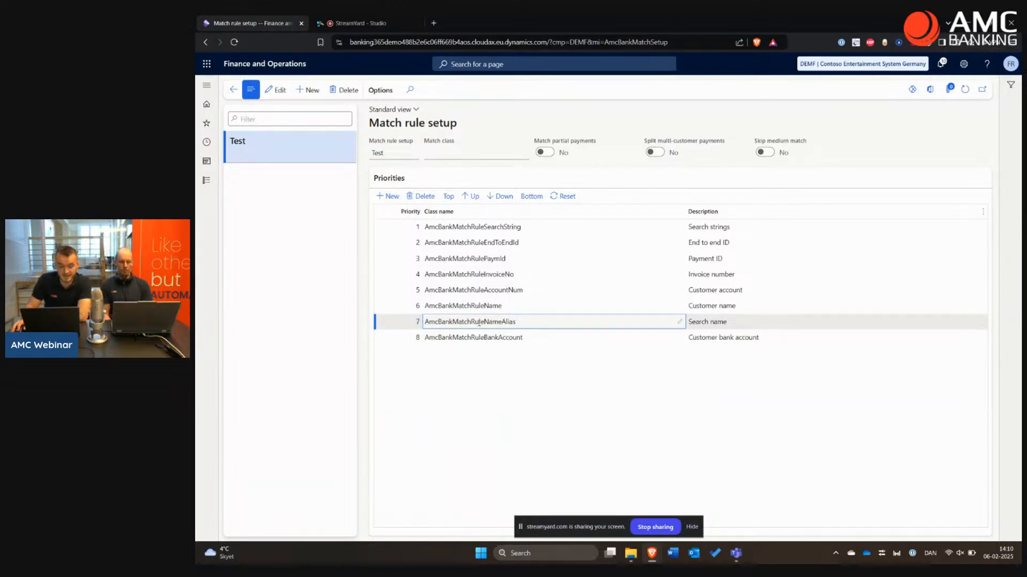
- Open the A.Datum Corporation customer record from all customers and shorten its search name to Corporation
{"action": "left_click", "coordinate": [206, 180]}
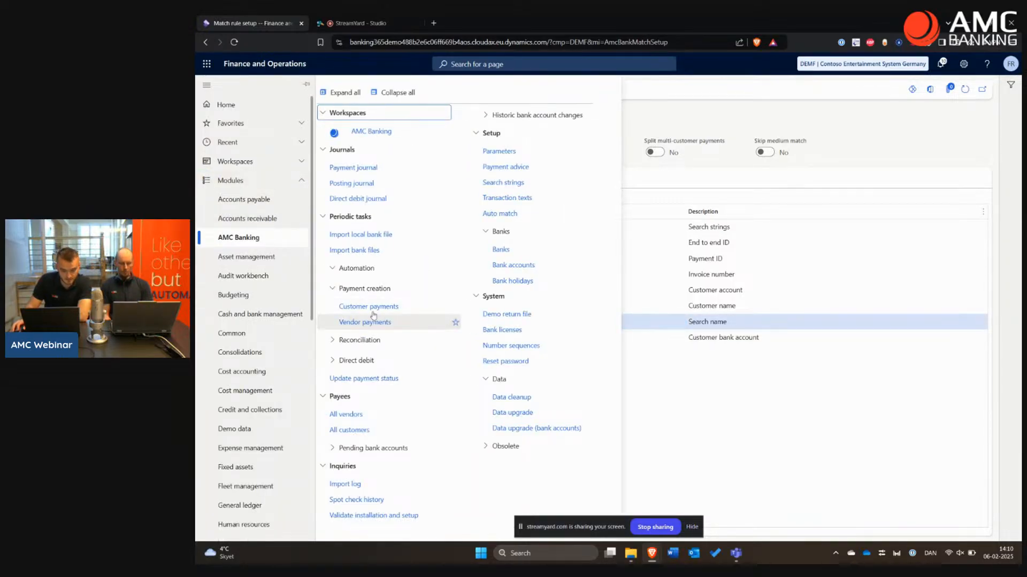
{"action": "left_click", "coordinate": [348, 430]}
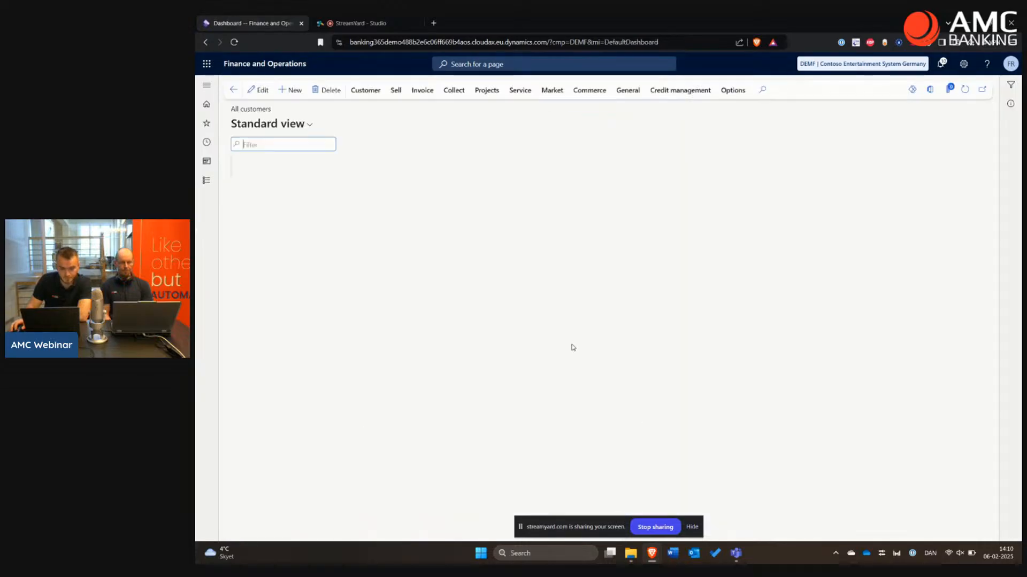
{"action": "left_click", "coordinate": [364, 262]}
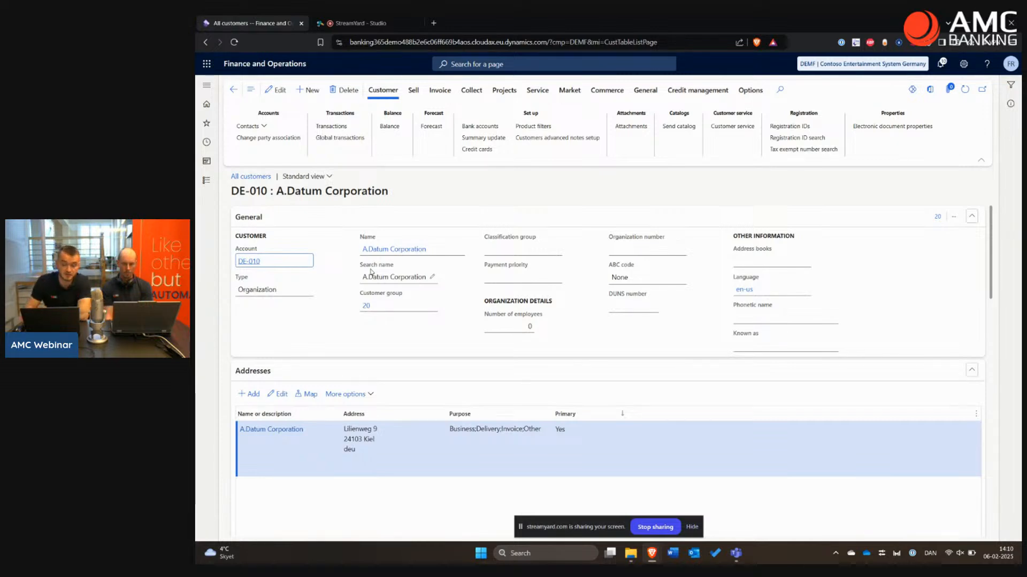
{"action": "left_click", "coordinate": [432, 279]}
{"action": "left_click_drag", "start_coordinate": [393, 277], "coordinate": [323, 275]}
{"action": "key", "text": "BackSpace"}
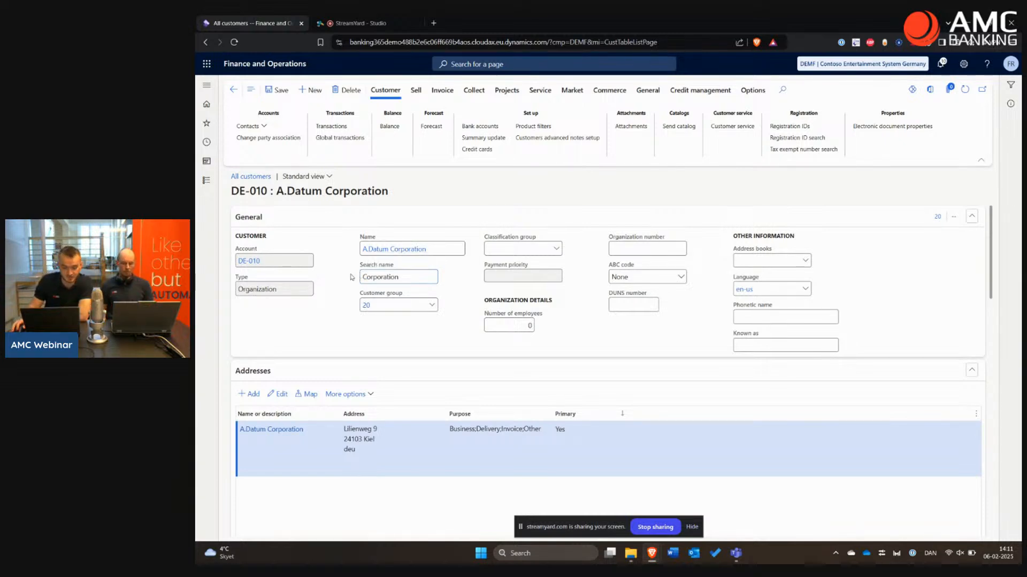
- Return to the auto match rule setup Test and enable Match partial payments
{"action": "left_click", "coordinate": [206, 180]}
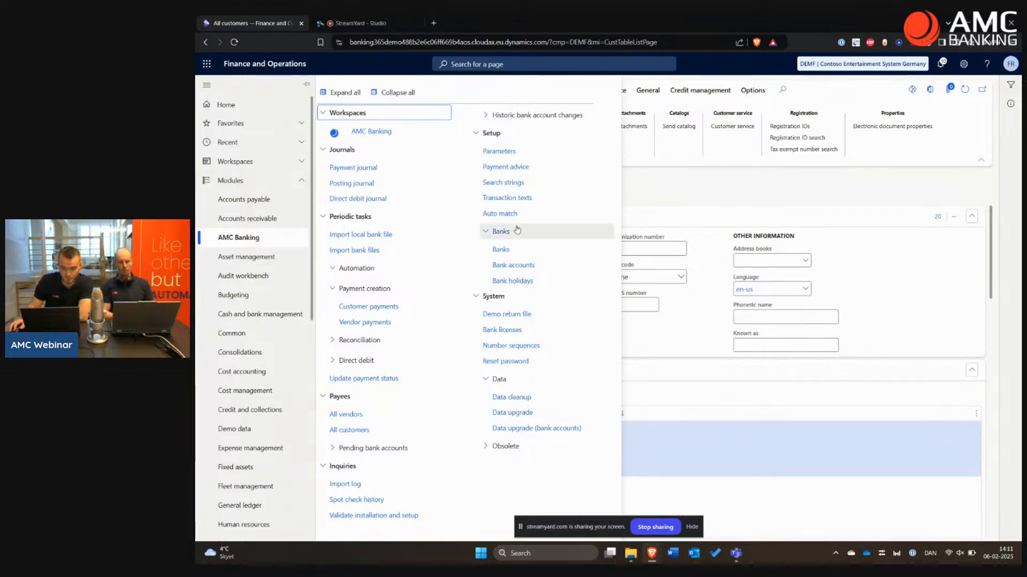
{"action": "left_click", "coordinate": [499, 213]}
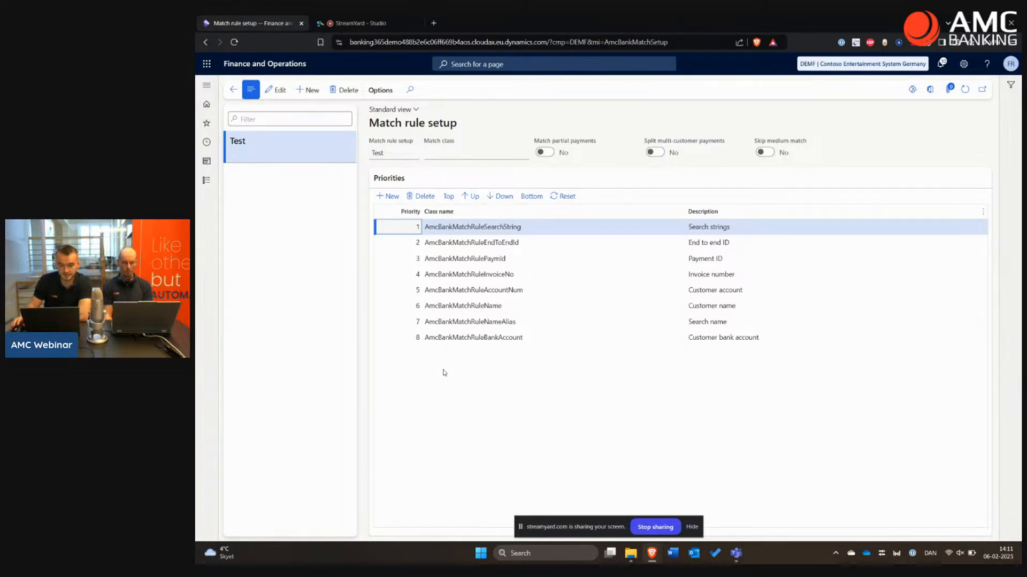
{"action": "left_click", "coordinate": [425, 360]}
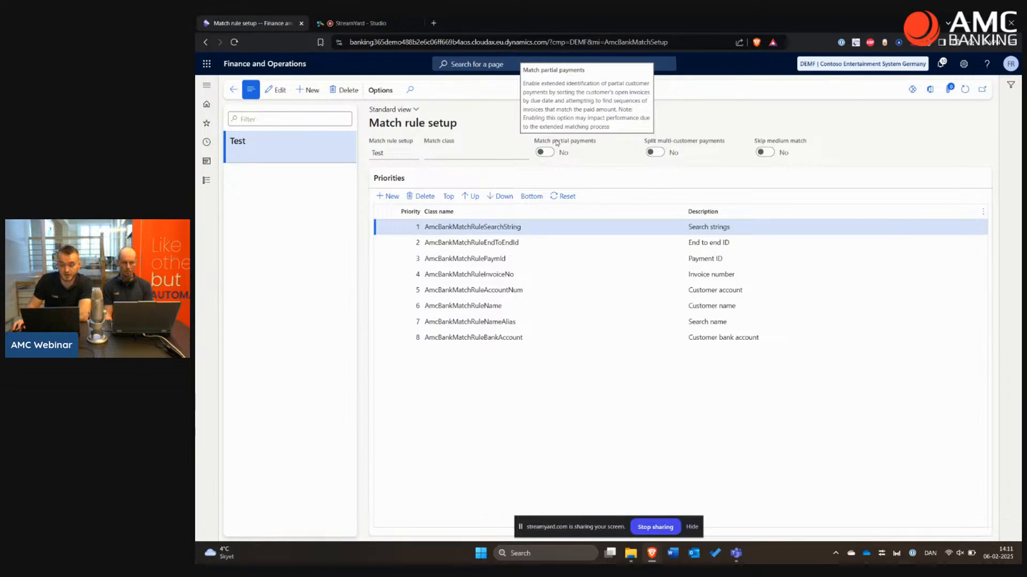
{"action": "mouse_move", "coordinate": [557, 144]}
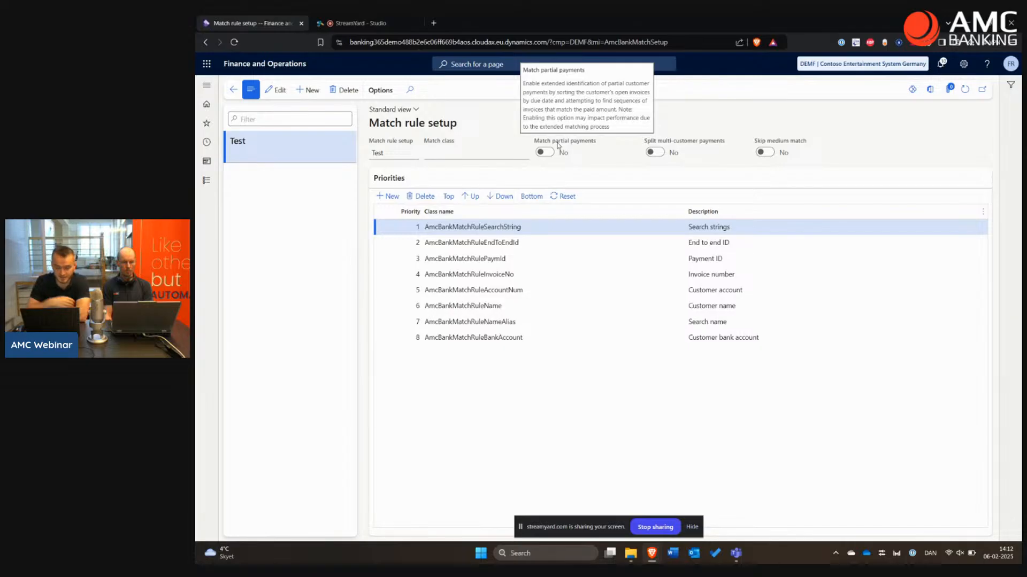
{"action": "left_click", "coordinate": [546, 153]}
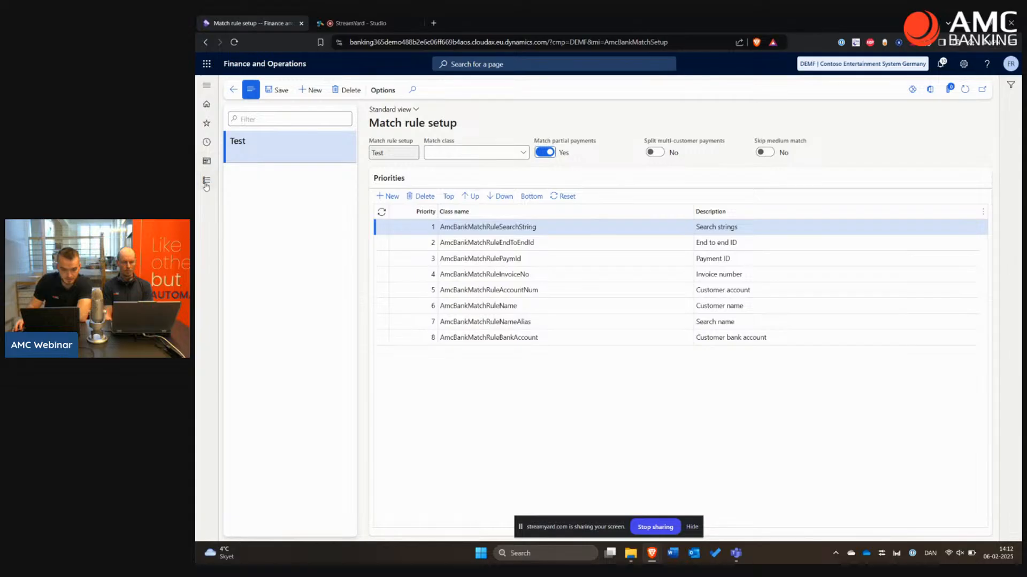
- Go back to the AMC Banking posting journal and open the lines of the AR journal
{"action": "left_click", "coordinate": [207, 180]}
{"action": "left_click", "coordinate": [363, 184]}
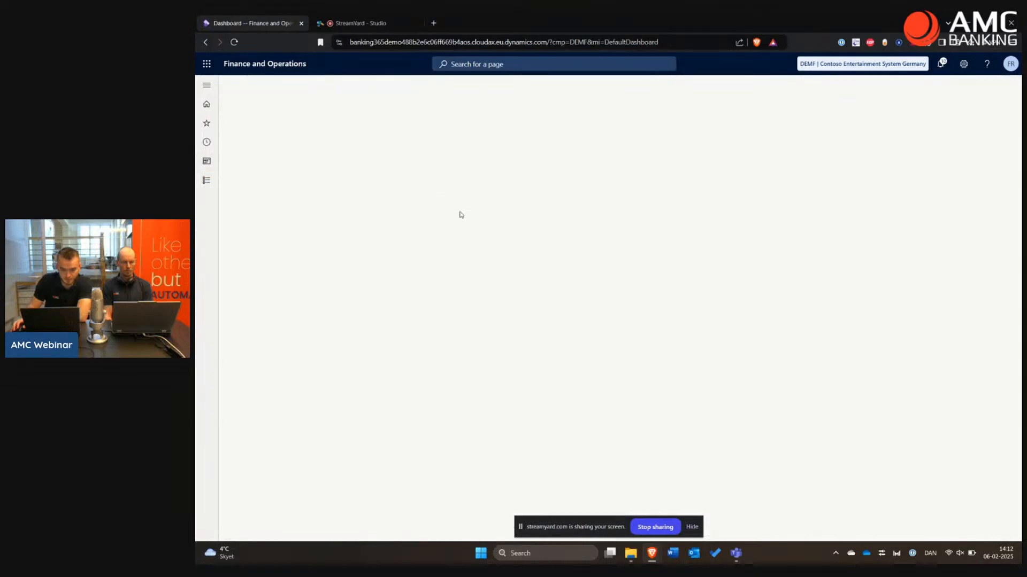
{"action": "left_click", "coordinate": [364, 90]}
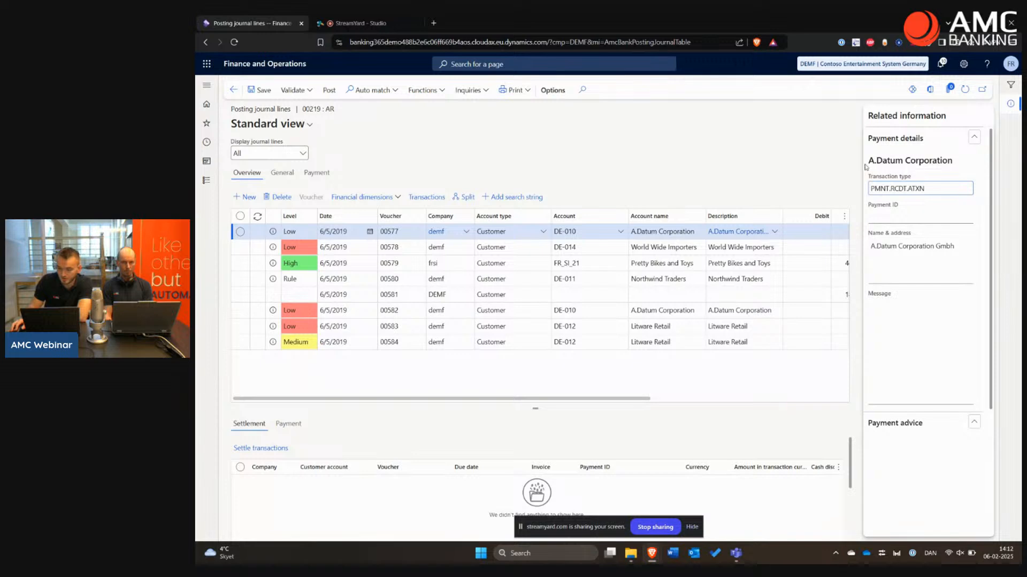
- Examine the payer name and the match messages of the A.Datum Corporation line, voucher 00577
{"action": "left_click_drag", "start_coordinate": [958, 247], "coordinate": [871, 249]}
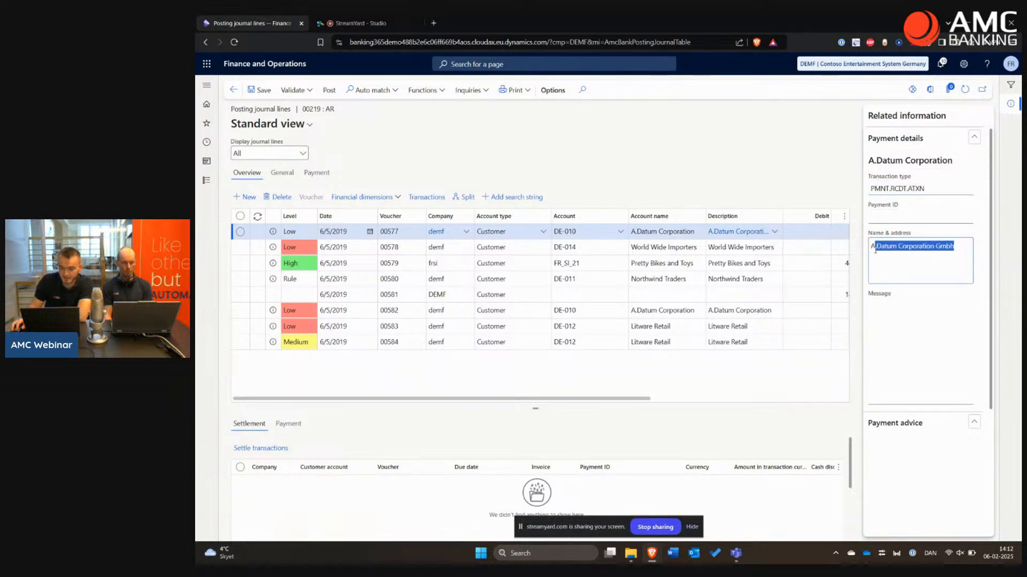
{"action": "left_click", "coordinate": [903, 264]}
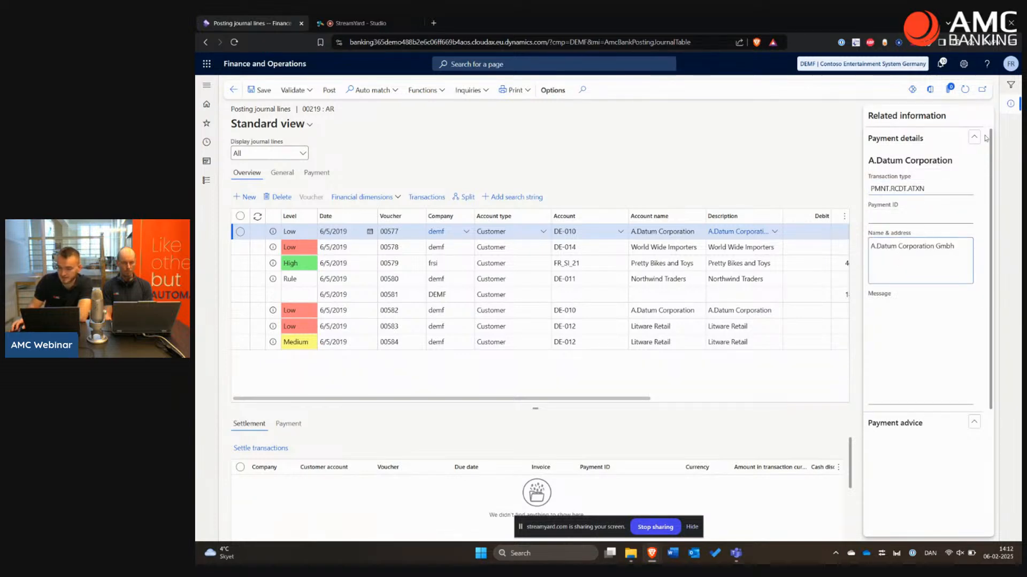
{"action": "left_click", "coordinate": [1010, 103]}
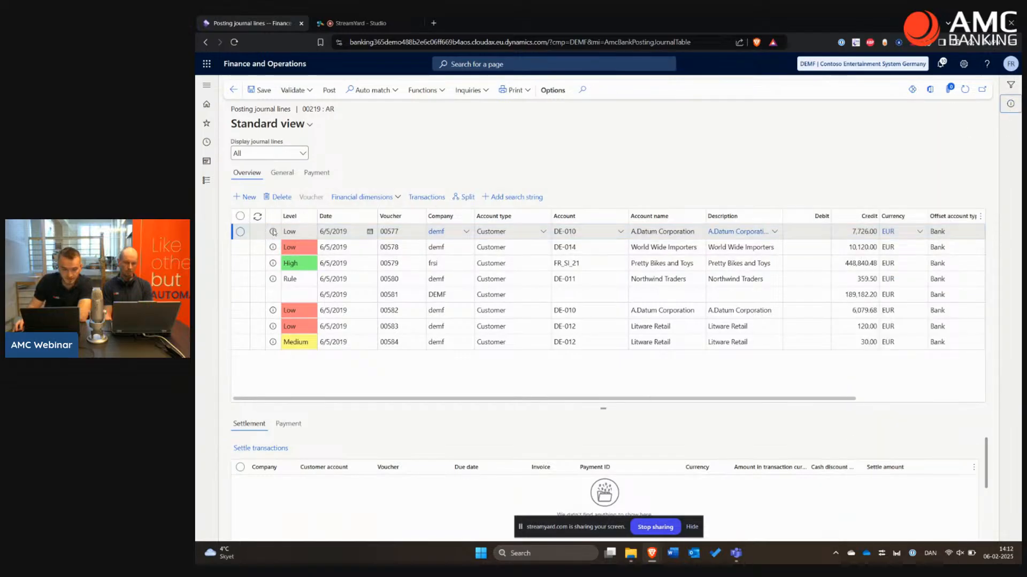
{"action": "left_click", "coordinate": [274, 232]}
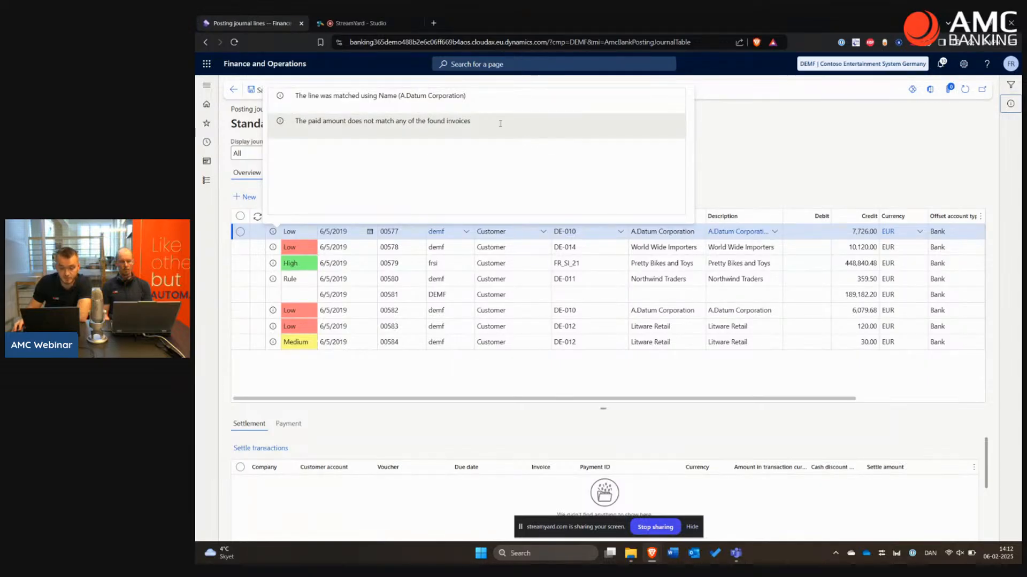
{"action": "left_click", "coordinate": [722, 167]}
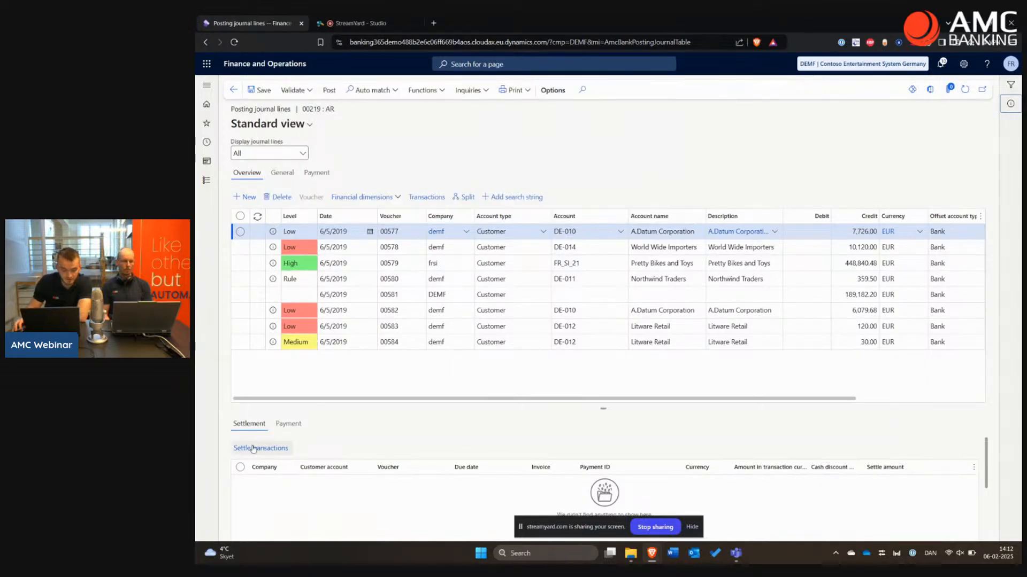
- Check invoices CIV-000500 and 541321 against the A.Datum payment by marking them in Settle transactions, and close without applying the settlement
{"action": "left_click", "coordinate": [250, 450]}
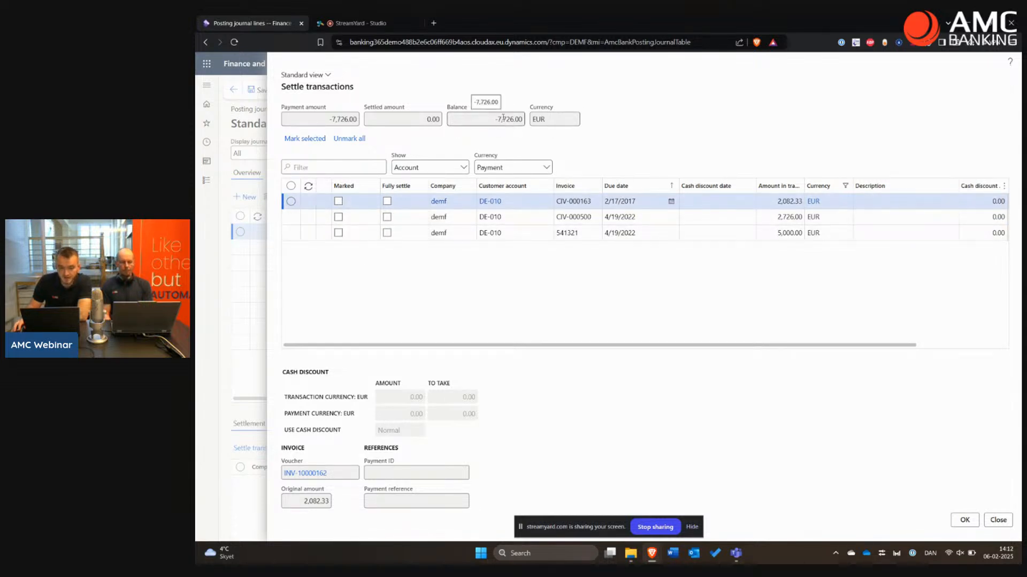
{"action": "left_click", "coordinate": [338, 217]}
{"action": "left_click", "coordinate": [338, 233]}
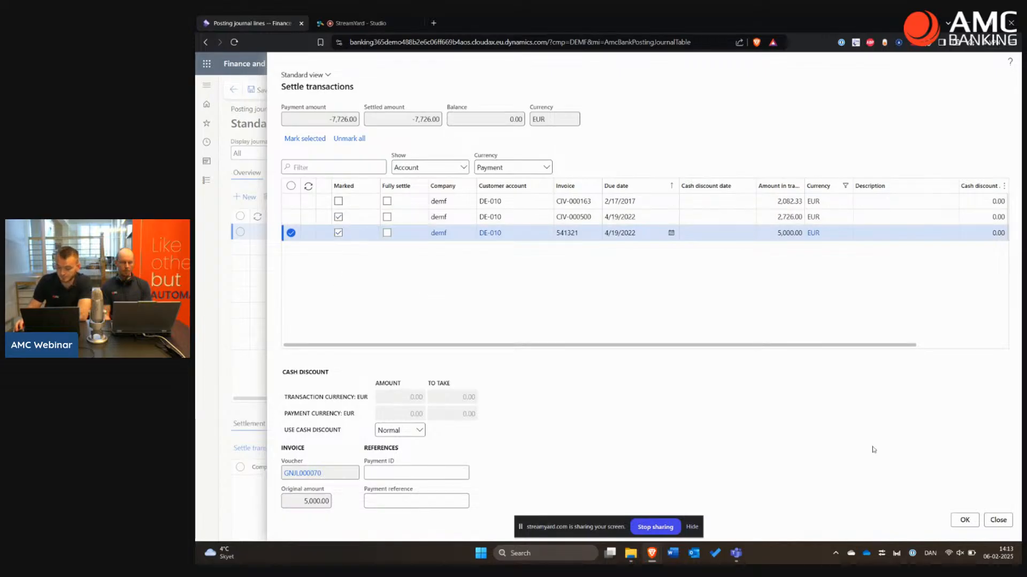
{"action": "left_click", "coordinate": [990, 517]}
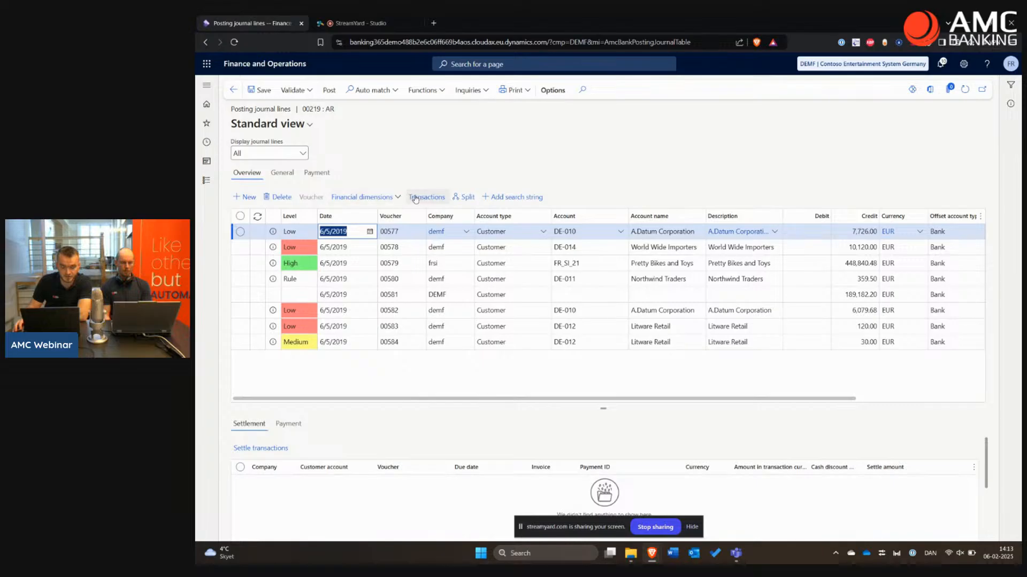
- Run auto match again from the AR journal lines, leaving batch processing off
{"action": "left_click", "coordinate": [372, 90]}
{"action": "left_click", "coordinate": [374, 121]}
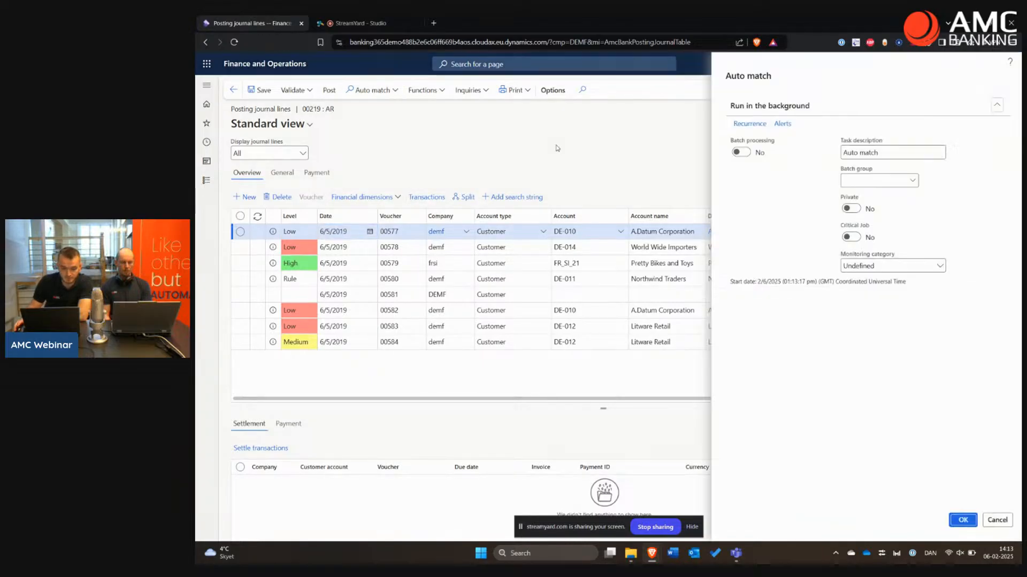
{"action": "left_click", "coordinate": [962, 520]}
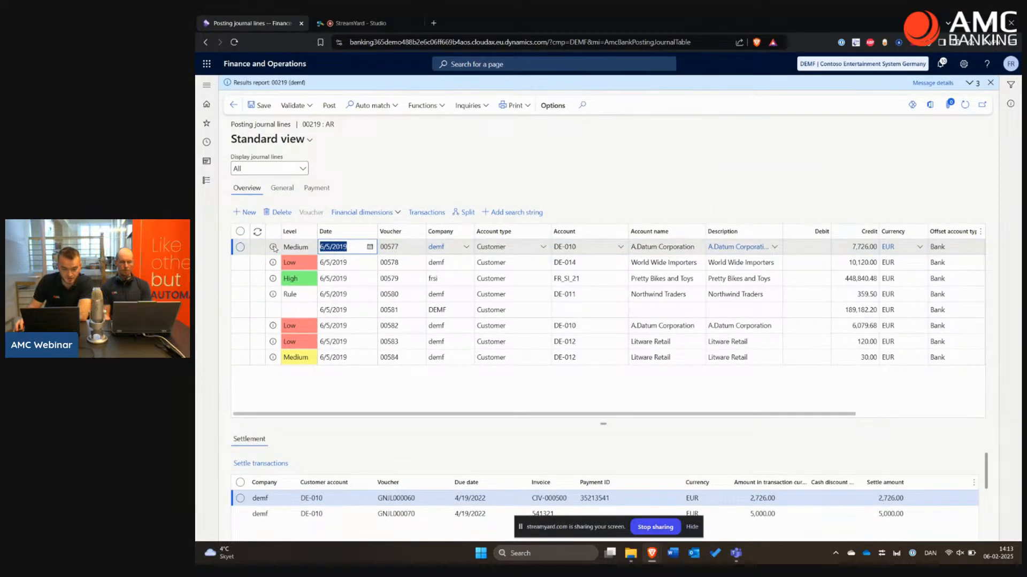
- Enlarge the settlement section and examine the transactions settled for the A.Datum payment, voucher 00577
{"action": "mouse_move", "coordinate": [273, 248]}
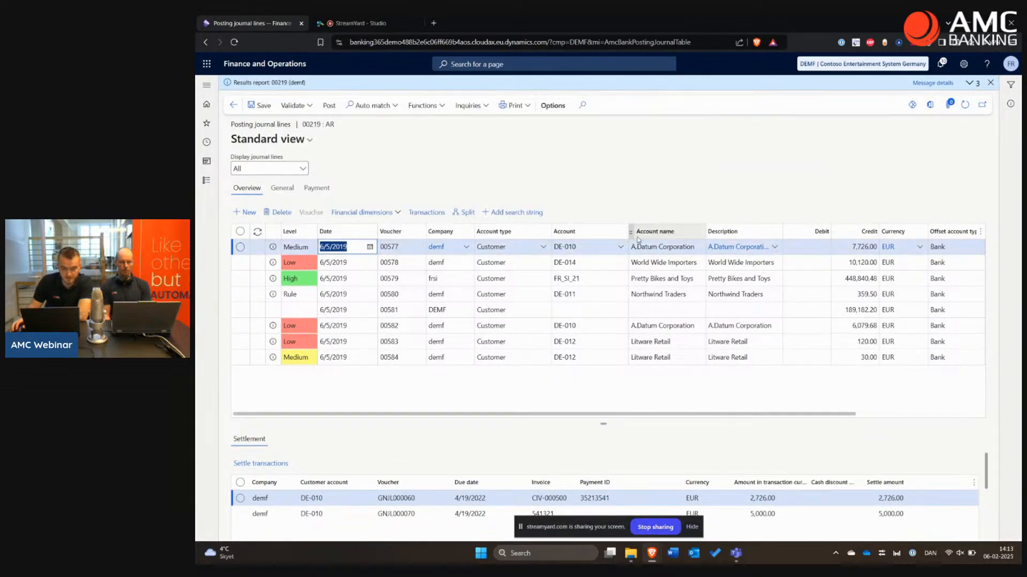
{"action": "left_click_drag", "start_coordinate": [591, 425], "coordinate": [592, 385]}
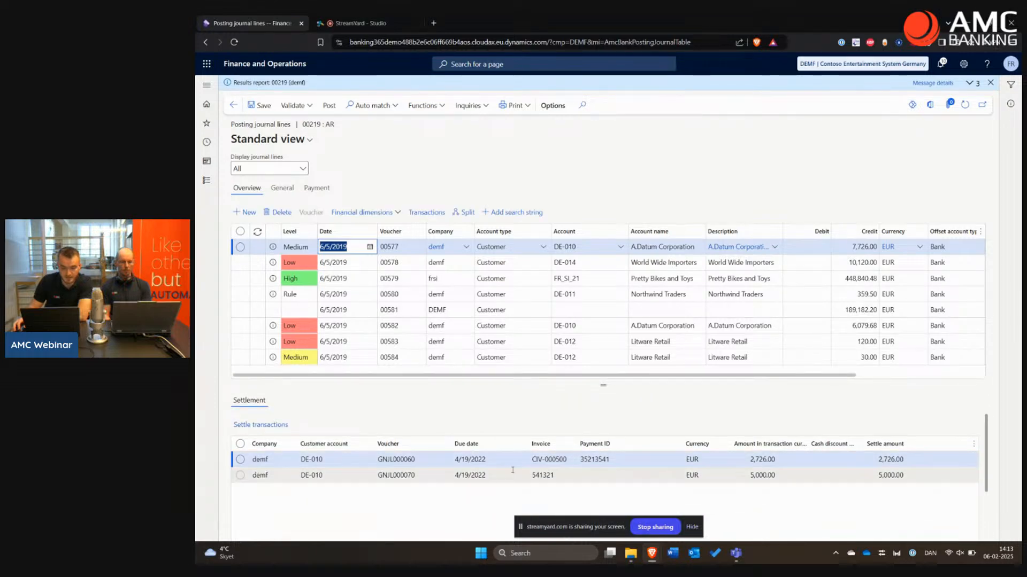
{"action": "left_click", "coordinate": [256, 425]}
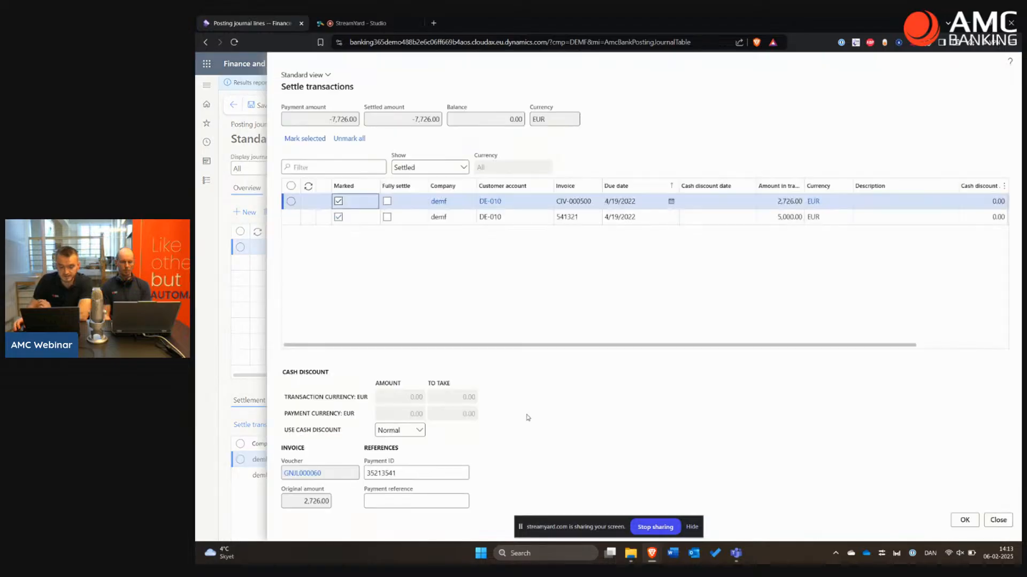
- List all open transactions on the A.Datum account in Settle transactions, compare them with the settled amount, and close without changes
{"action": "left_click", "coordinate": [438, 167]}
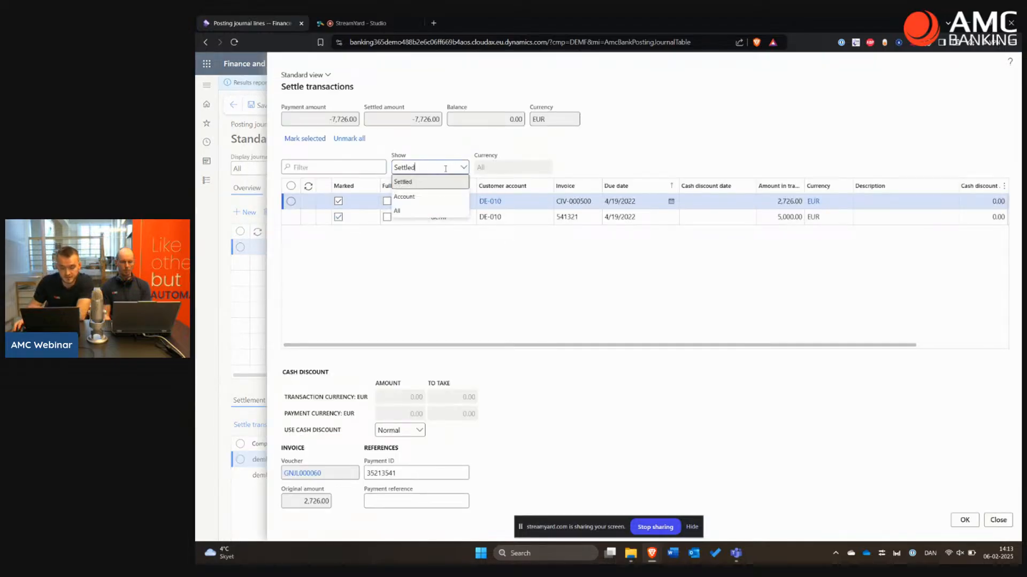
{"action": "left_click", "coordinate": [443, 197]}
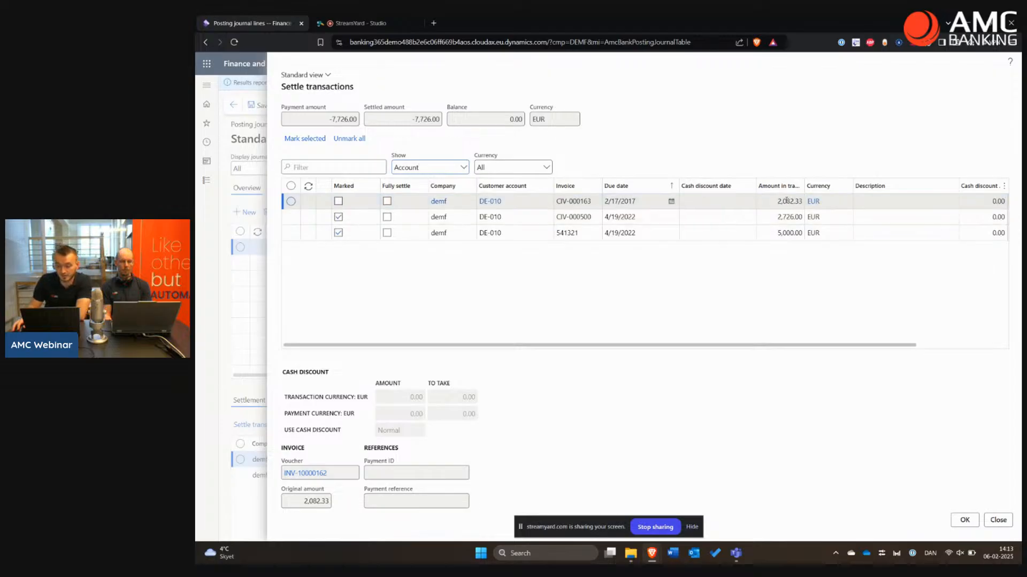
{"action": "left_click", "coordinate": [399, 116]}
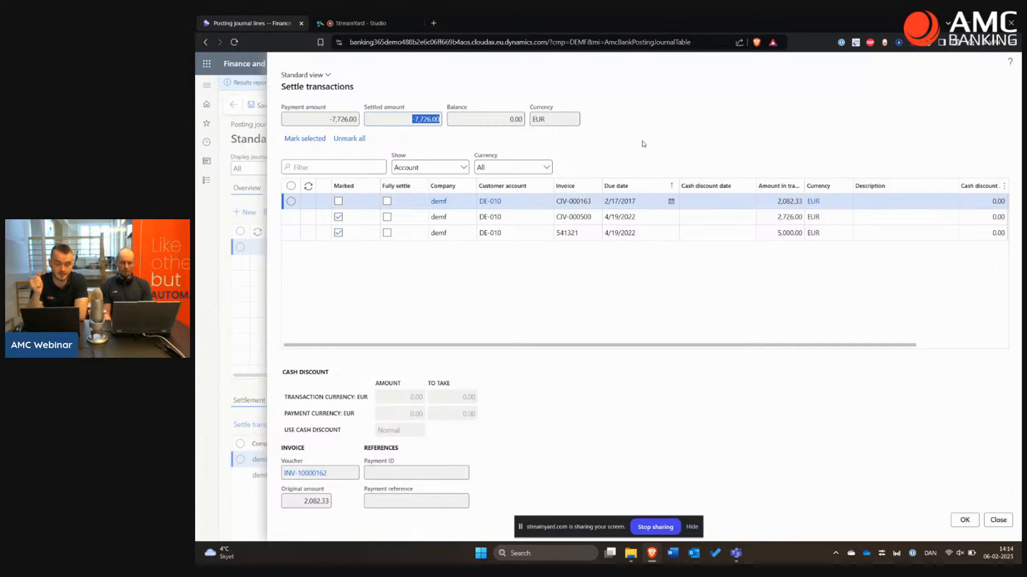
{"action": "key", "text": "Escape"}
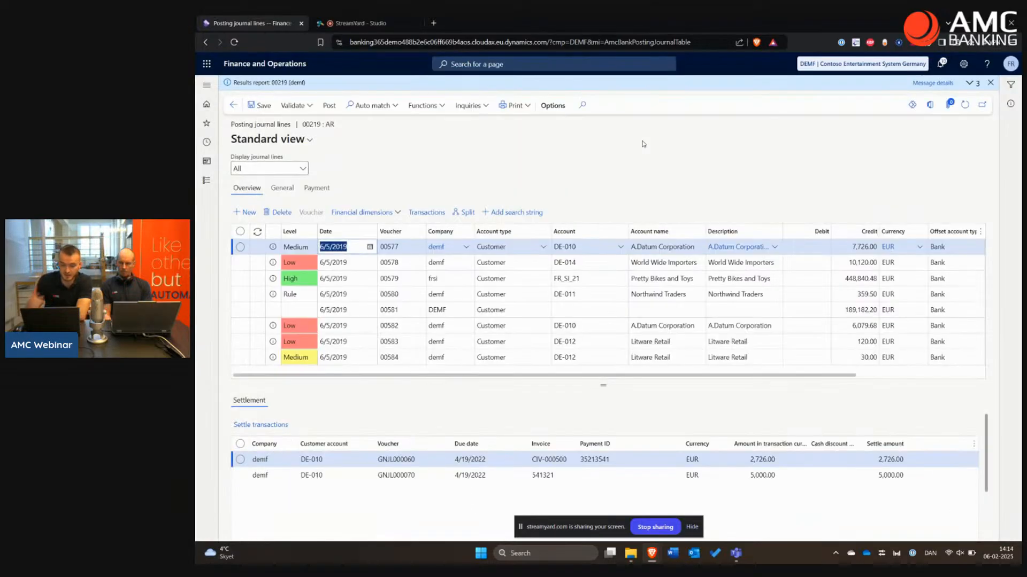
- Show the journal line's related payment information, and enable Split multi-customer payments in the Test match rule setup
{"action": "left_click", "coordinate": [1010, 104]}
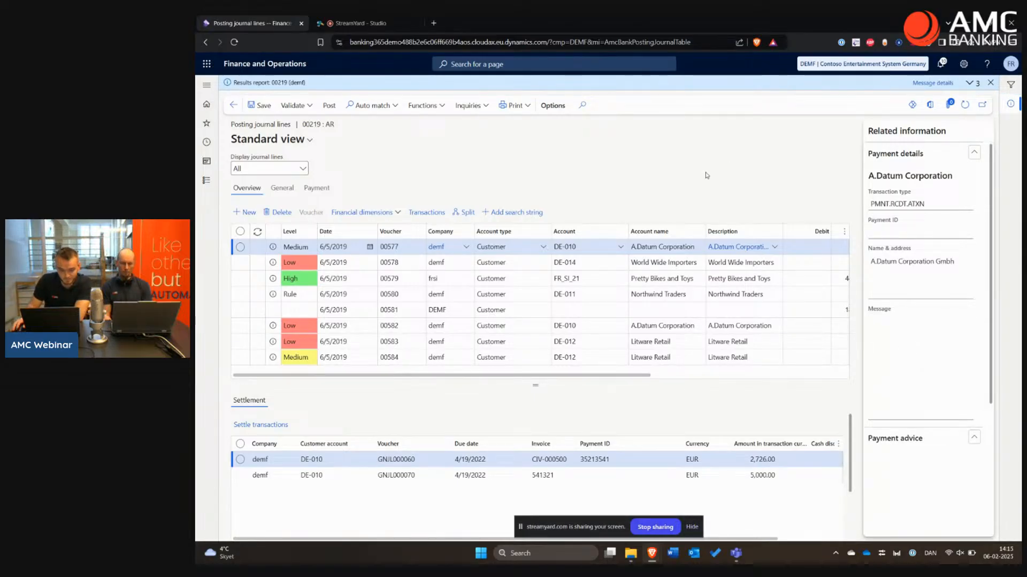
{"action": "left_click", "coordinate": [206, 180]}
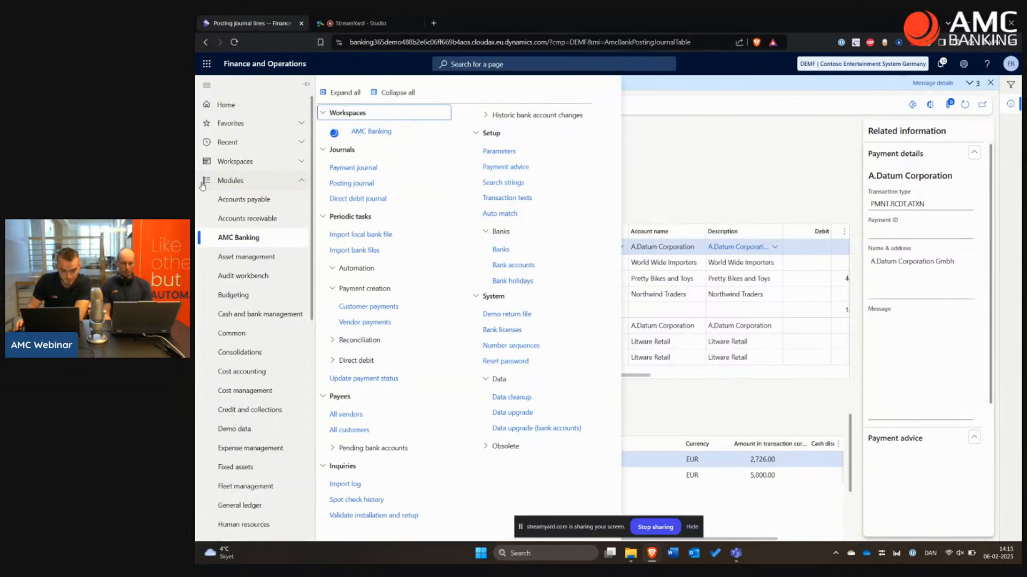
{"action": "left_click", "coordinate": [516, 214]}
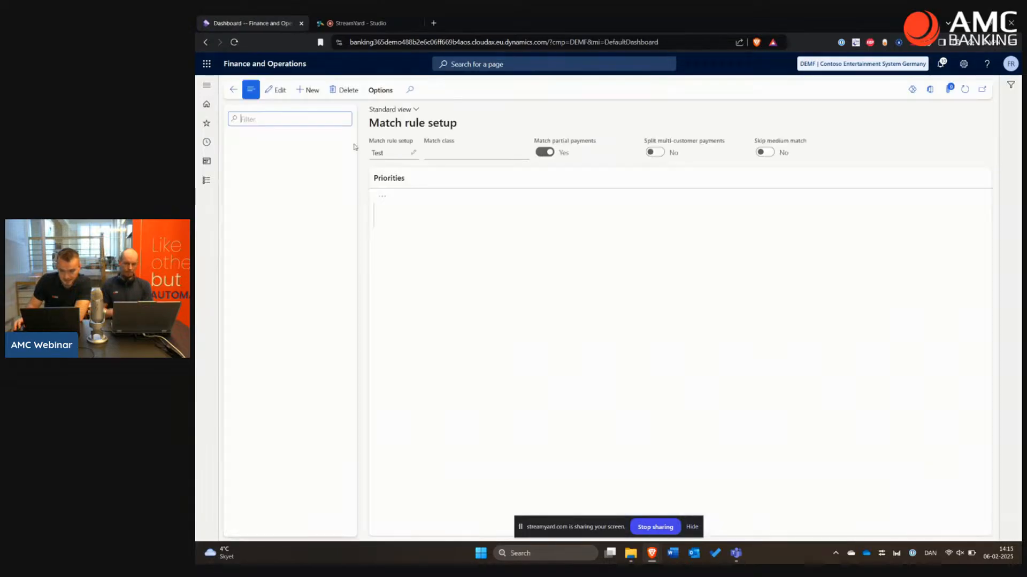
{"action": "mouse_move", "coordinate": [664, 144]}
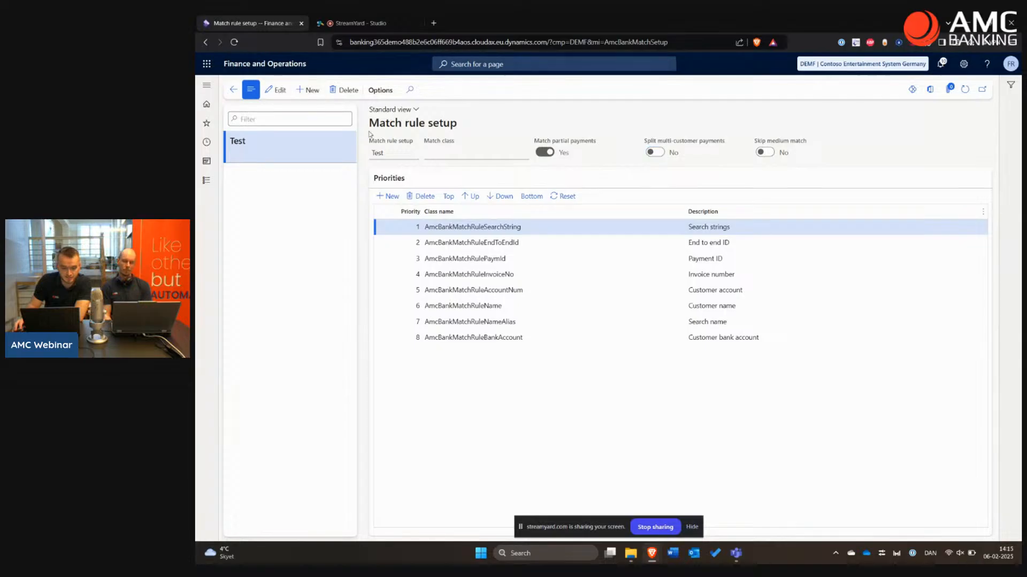
{"action": "left_click", "coordinate": [654, 152]}
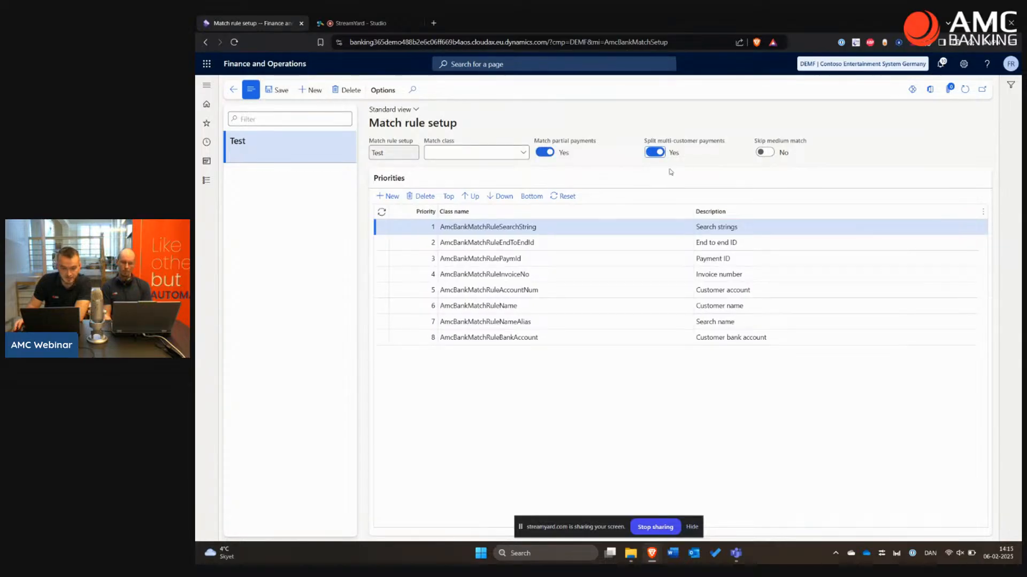
{"action": "mouse_move", "coordinate": [665, 144]}
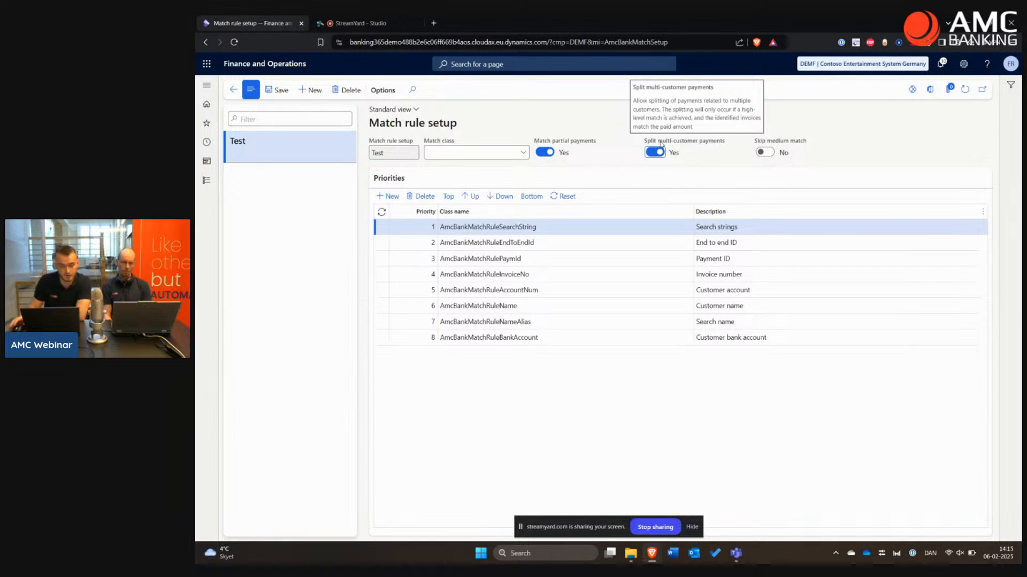
- Return to the lines of AR posting journal 00219
{"action": "left_click", "coordinate": [207, 180]}
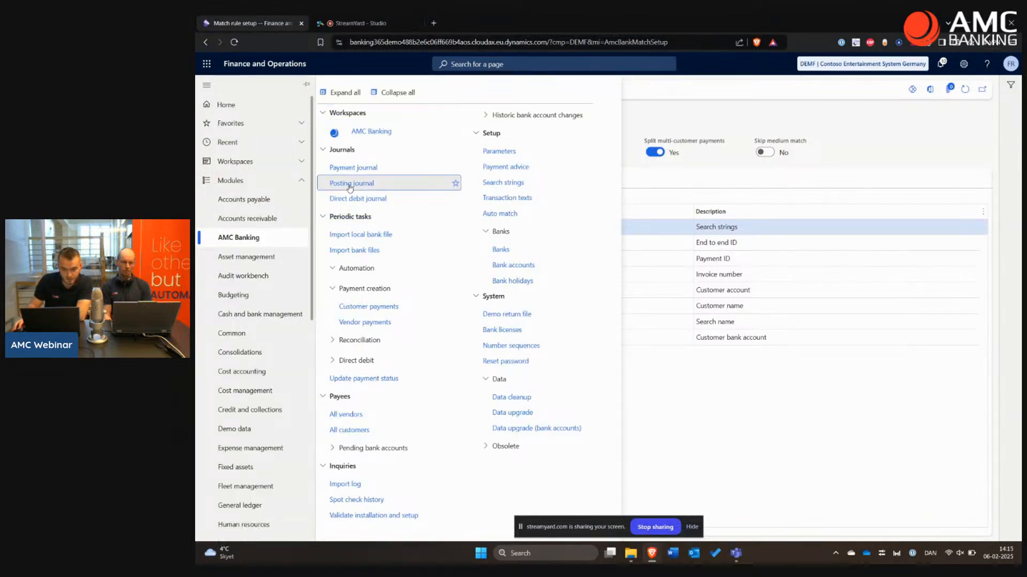
{"action": "left_click", "coordinate": [351, 183]}
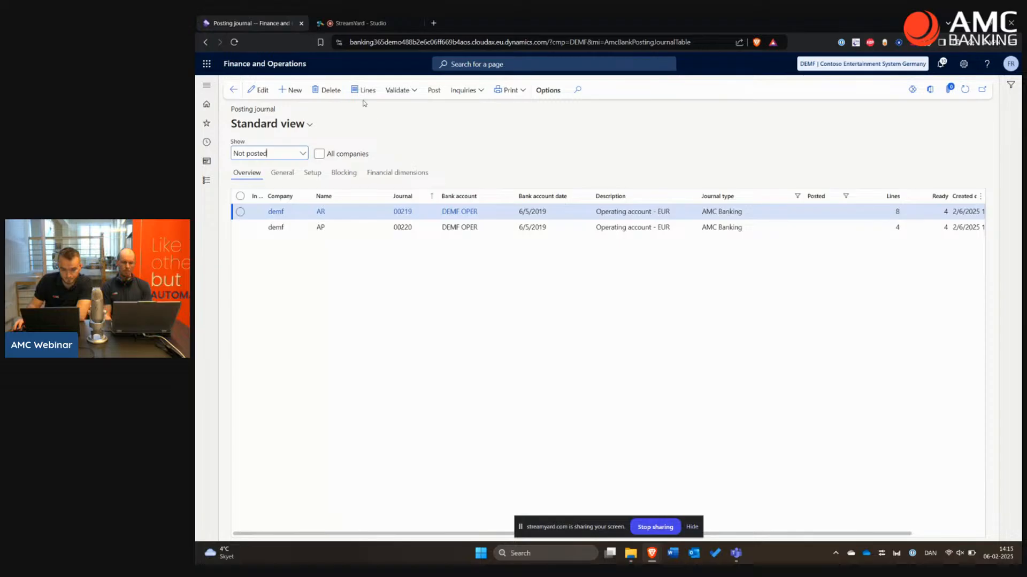
{"action": "left_click", "coordinate": [402, 211]}
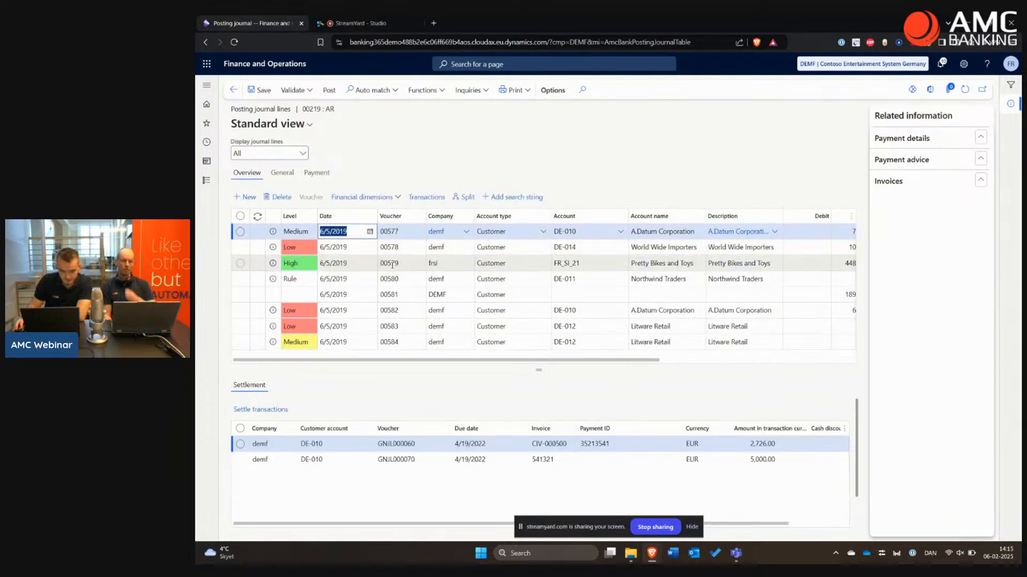
- Examine and copy the payment message of the World Wide Importers line, voucher 00578
{"action": "left_click", "coordinate": [436, 247]}
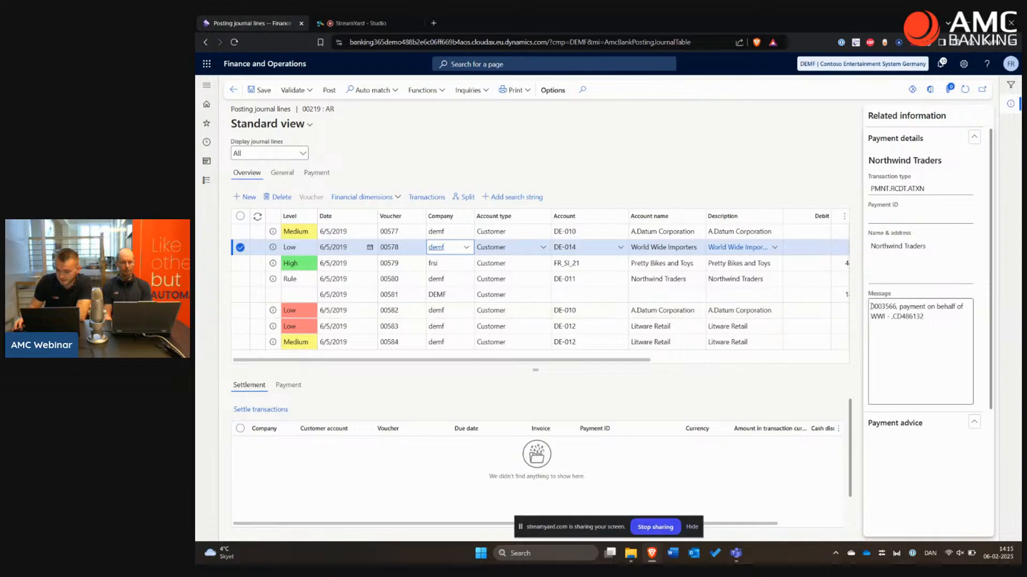
{"action": "double_click", "coordinate": [883, 306]}
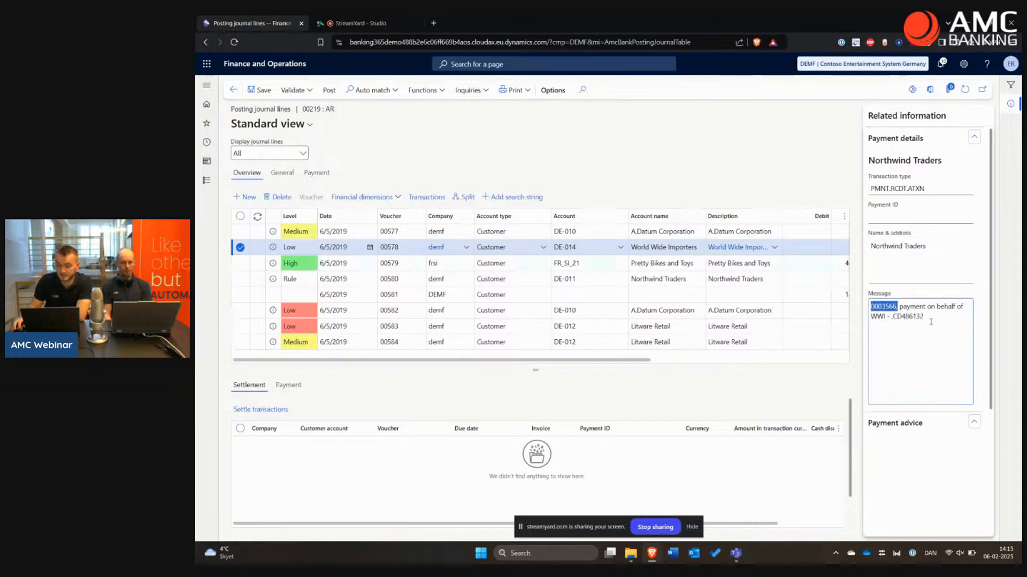
{"action": "left_click_drag", "start_coordinate": [931, 318], "coordinate": [871, 301]}
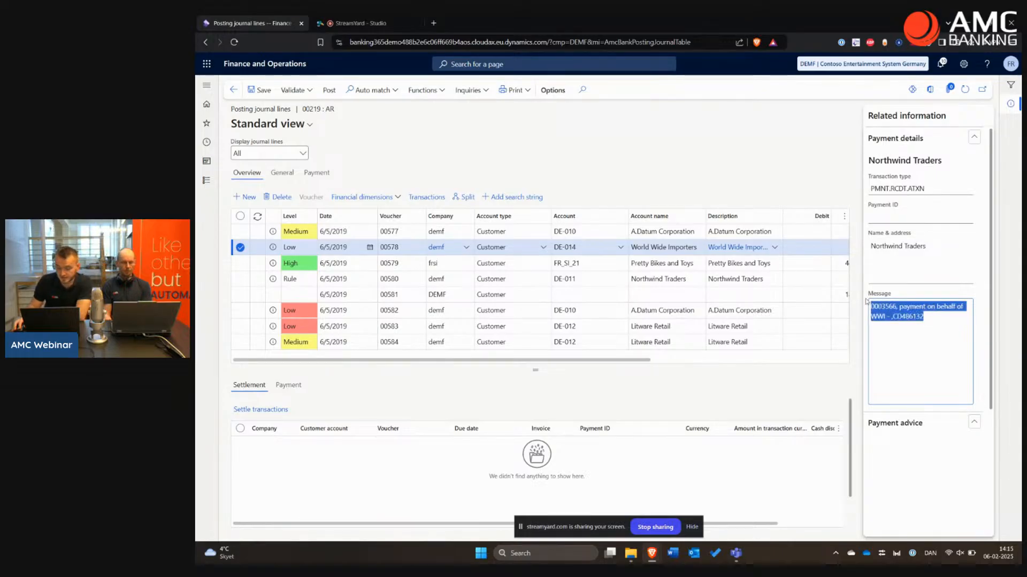
{"action": "right_click", "coordinate": [895, 308]}
{"action": "left_click", "coordinate": [890, 319]}
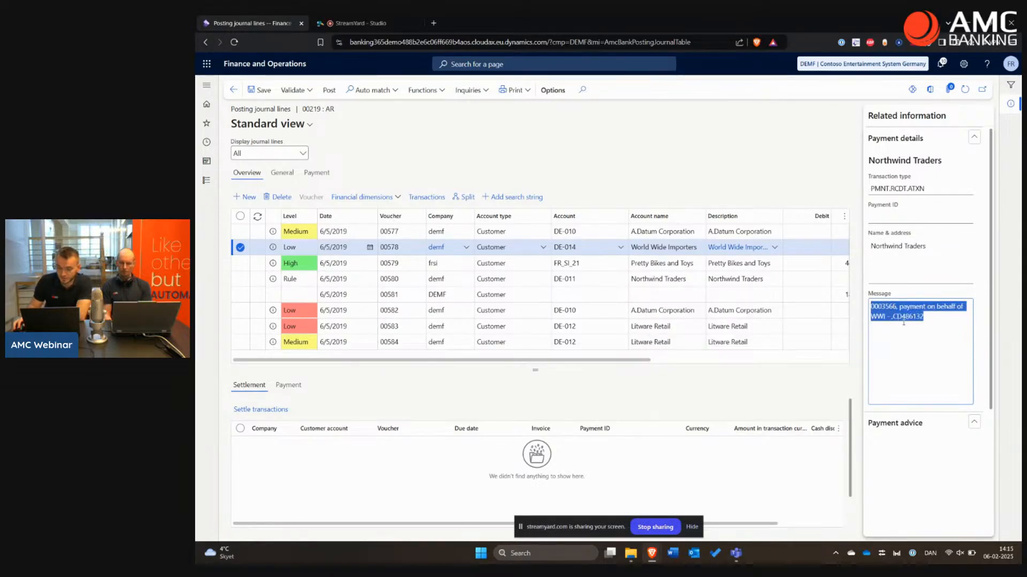
{"action": "left_click", "coordinate": [908, 325]}
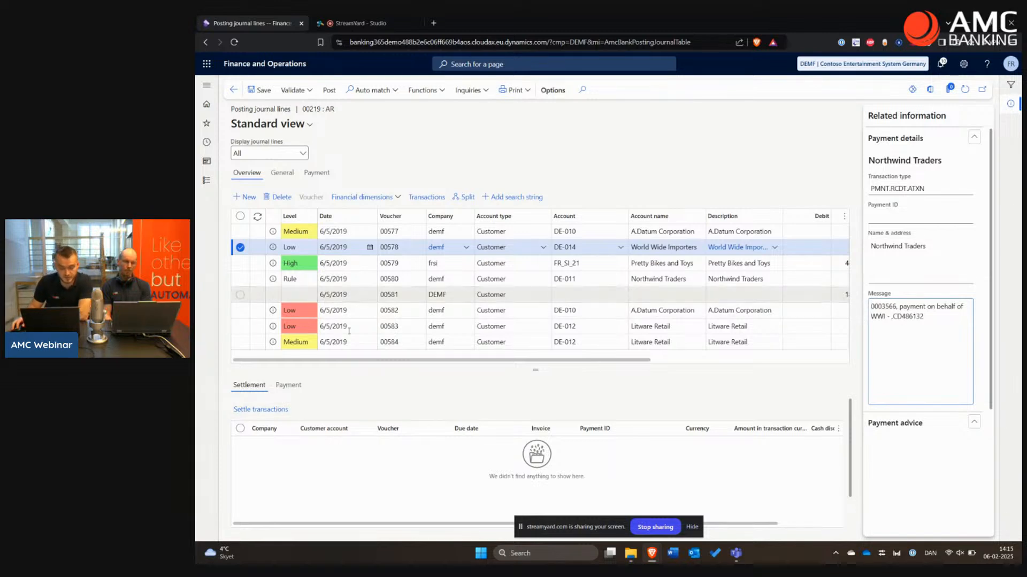
- In Settle transactions for voucher 00578, show transactions for all accounts and filter them to invoices 0003566 and CD486132
{"action": "left_click", "coordinate": [260, 409]}
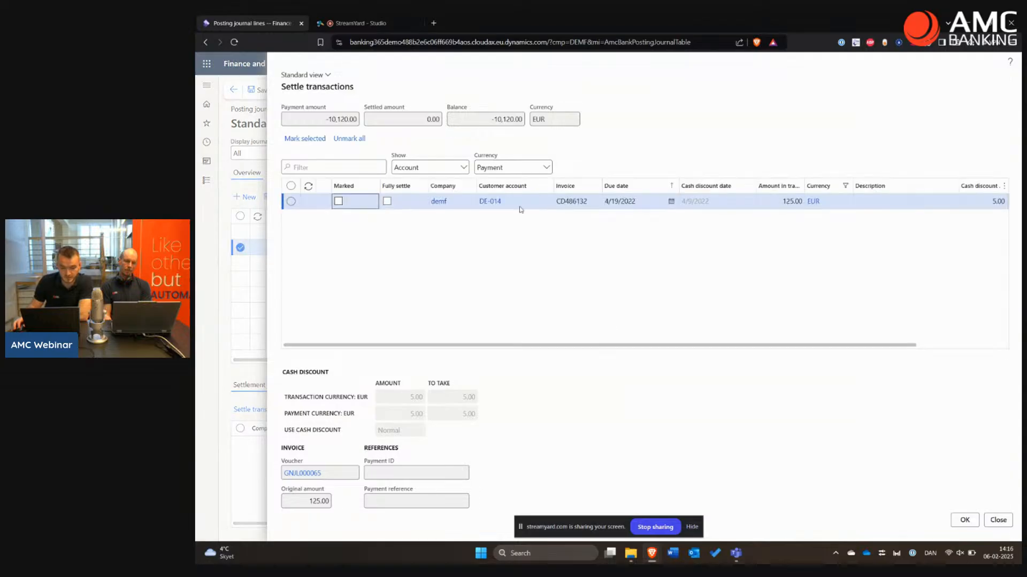
{"action": "left_click", "coordinate": [462, 167]}
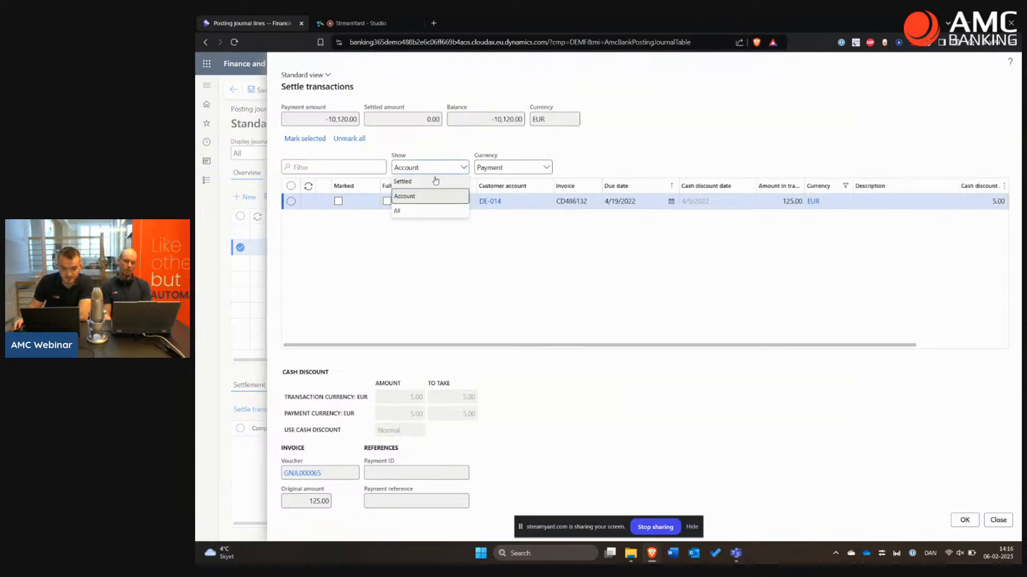
{"action": "left_click", "coordinate": [436, 213]}
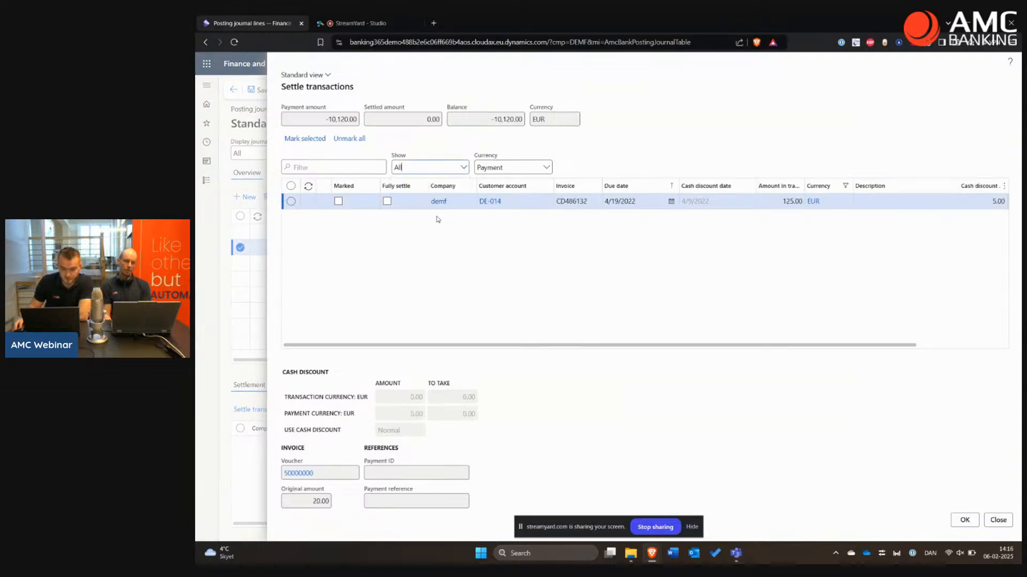
{"action": "left_click", "coordinate": [573, 186]}
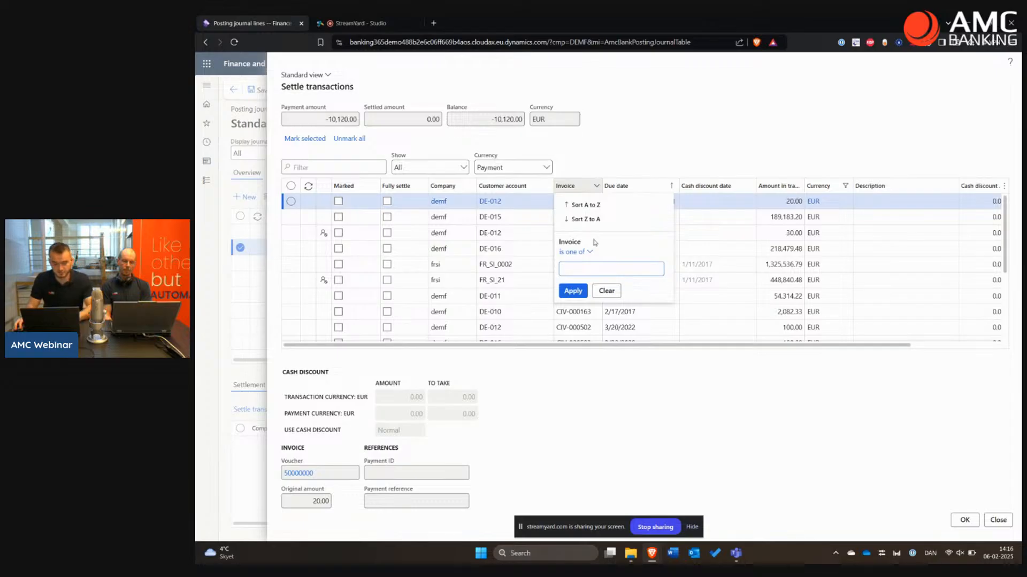
{"action": "key", "text": "ctrl+v"}
{"action": "left_click", "coordinate": [658, 297]}
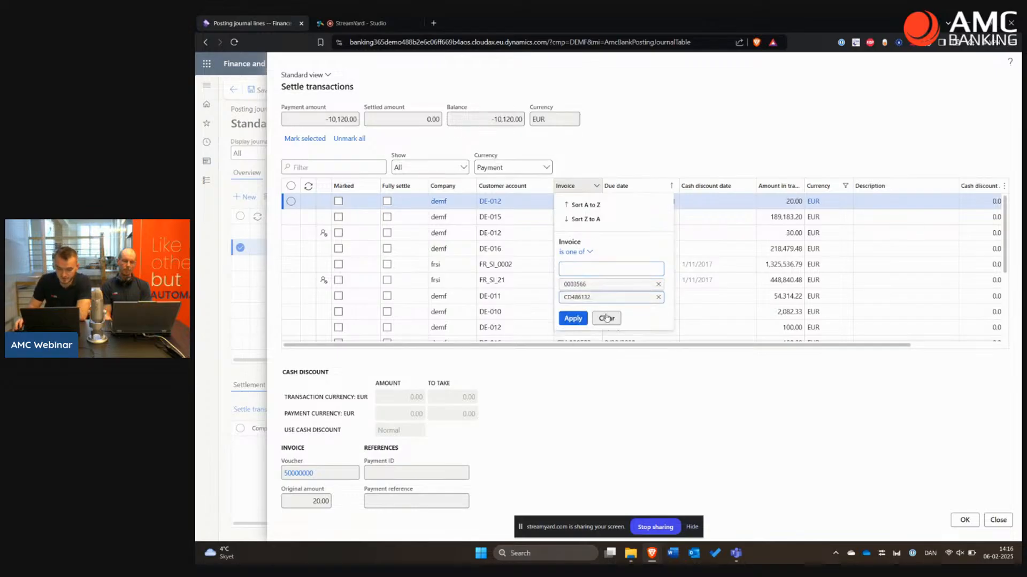
{"action": "left_click", "coordinate": [572, 318]}
- Try settling invoices 0003566 and CD486132 against the payment, decline splitting it across accounts, and close without applying
{"action": "left_click", "coordinate": [339, 217]}
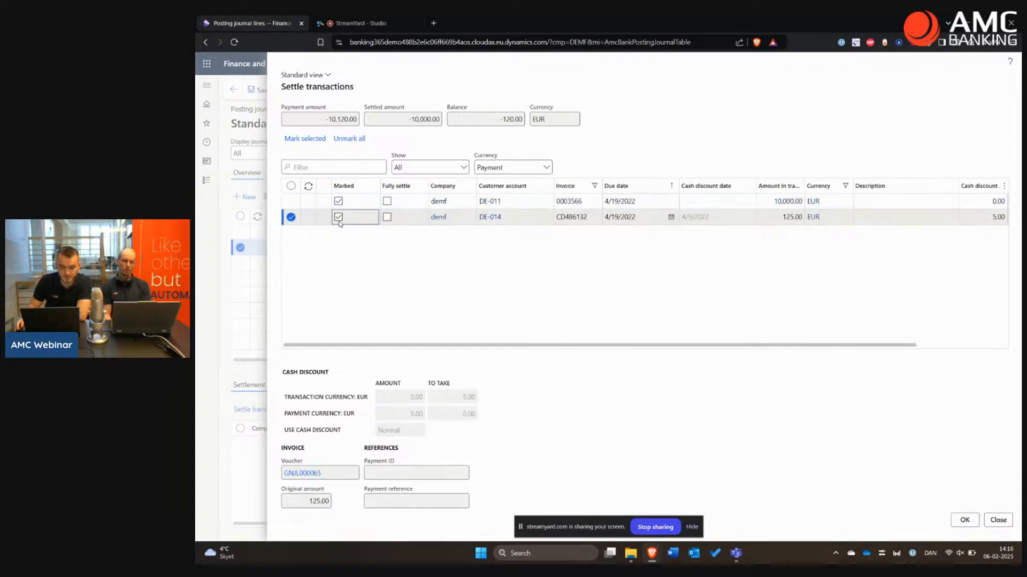
{"action": "left_click", "coordinate": [963, 521]}
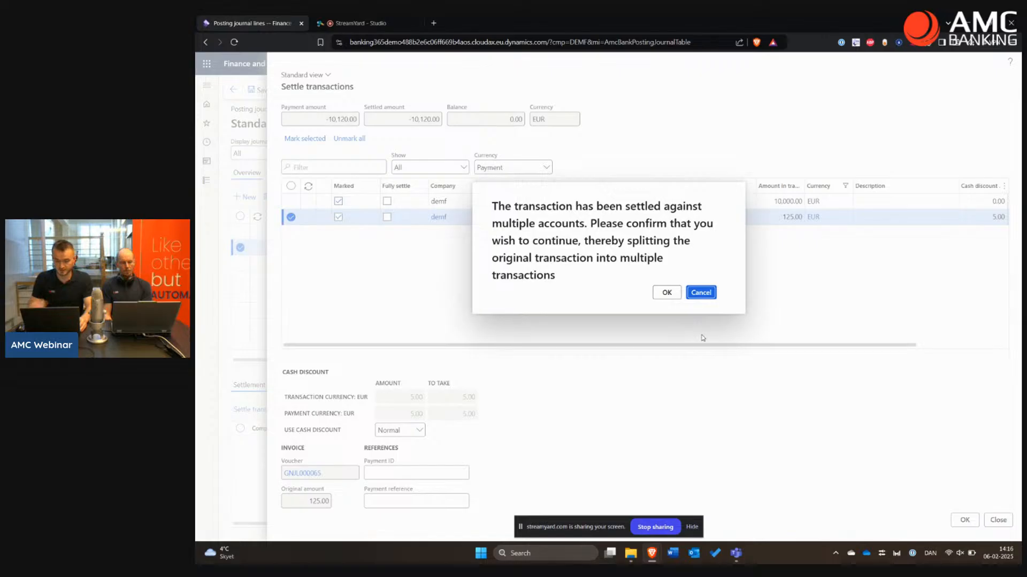
{"action": "left_click", "coordinate": [708, 293]}
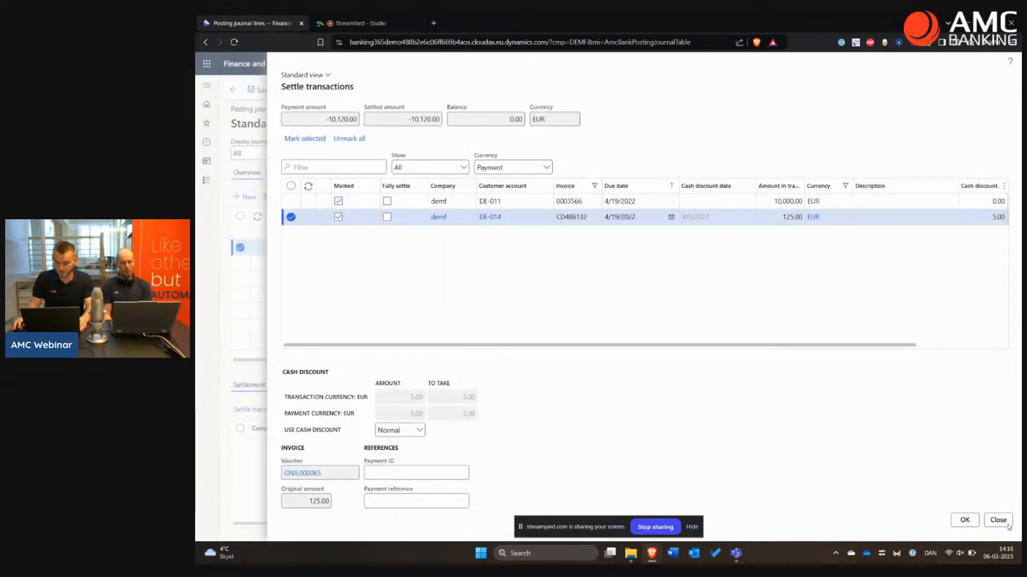
{"action": "left_click", "coordinate": [997, 520]}
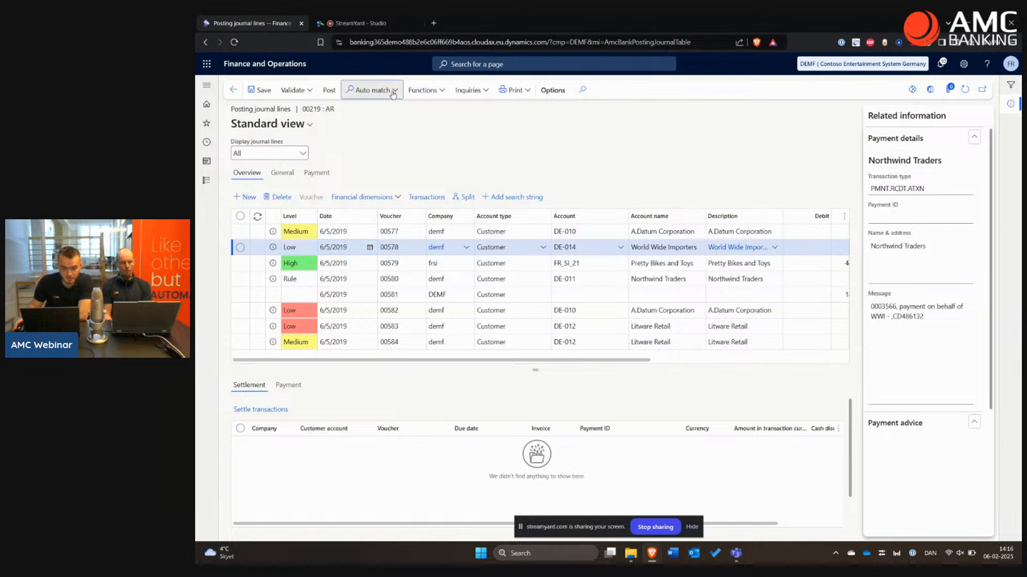
- Run auto match on only the voucher 00578 transaction, leaving batch processing off
{"action": "left_click", "coordinate": [373, 90]}
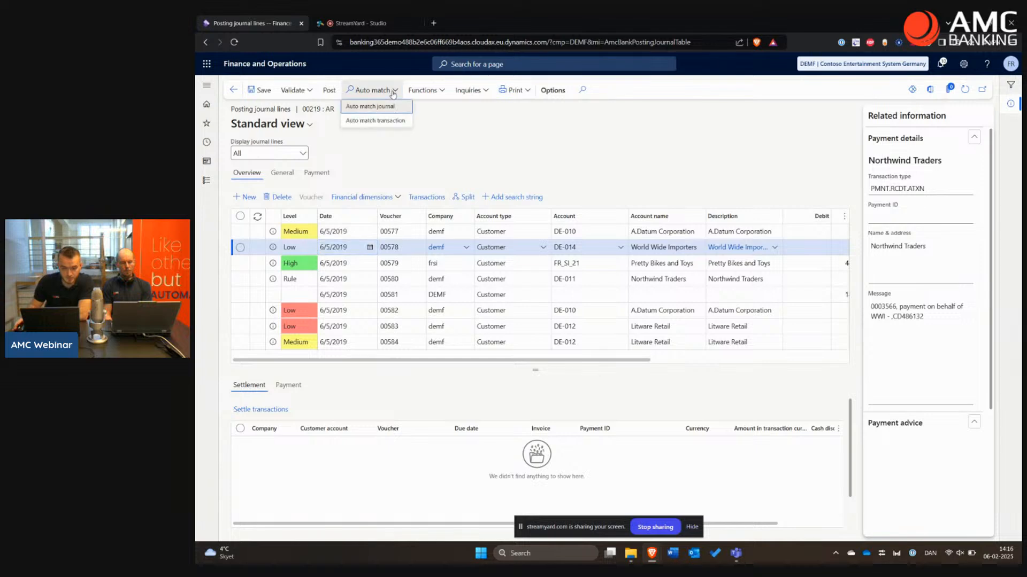
{"action": "left_click", "coordinate": [377, 122]}
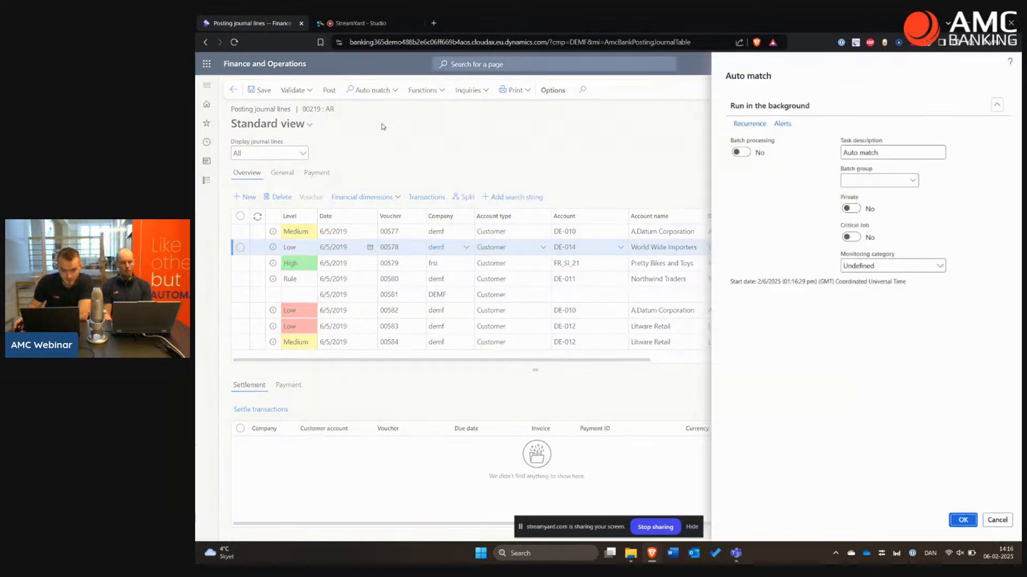
{"action": "left_click", "coordinate": [963, 520]}
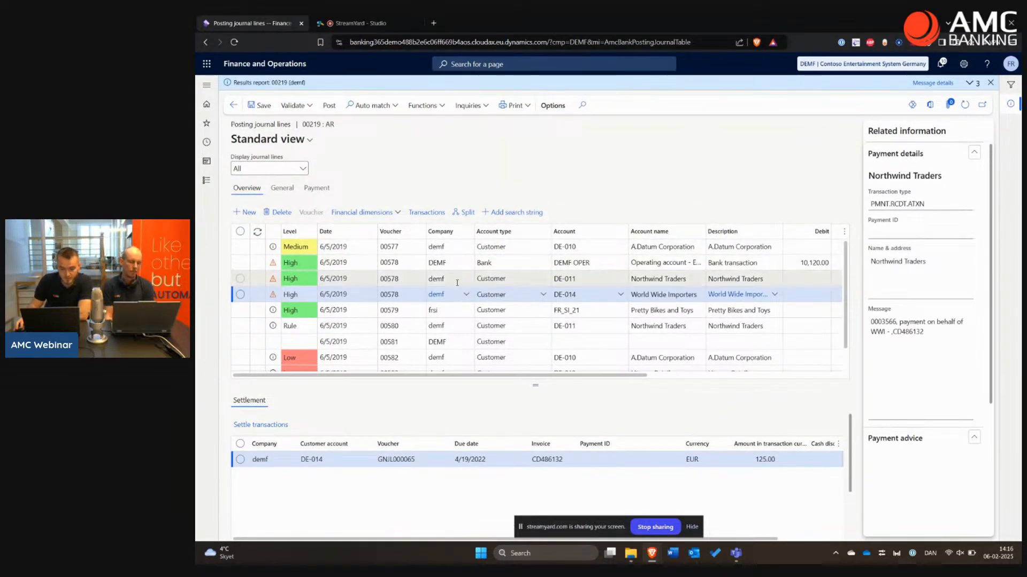
- Examine the bank line, the two customer lines, their settlements and the match messages of voucher 00578
{"action": "left_click", "coordinate": [662, 265]}
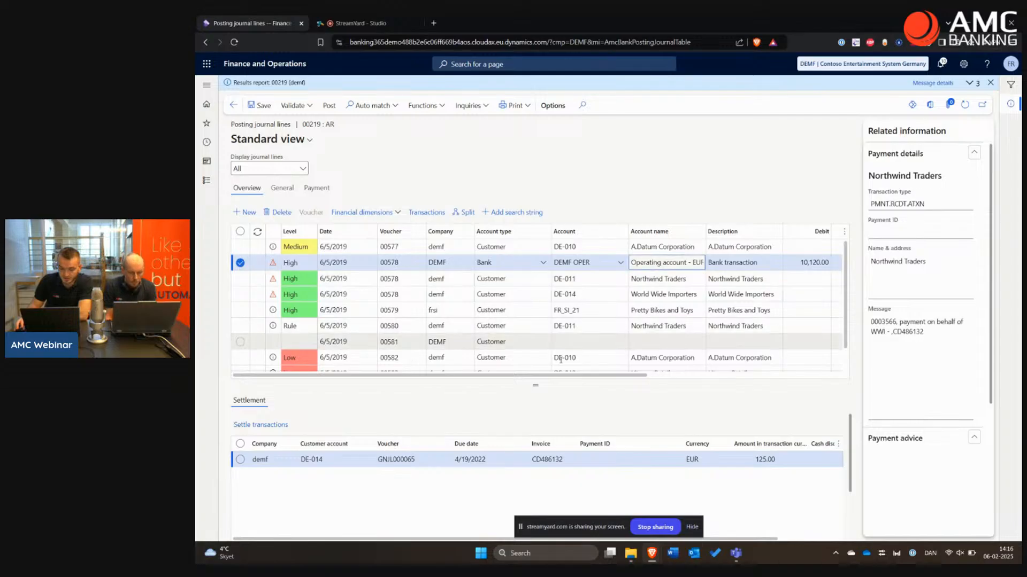
{"action": "left_click_drag", "start_coordinate": [553, 377], "coordinate": [583, 384]}
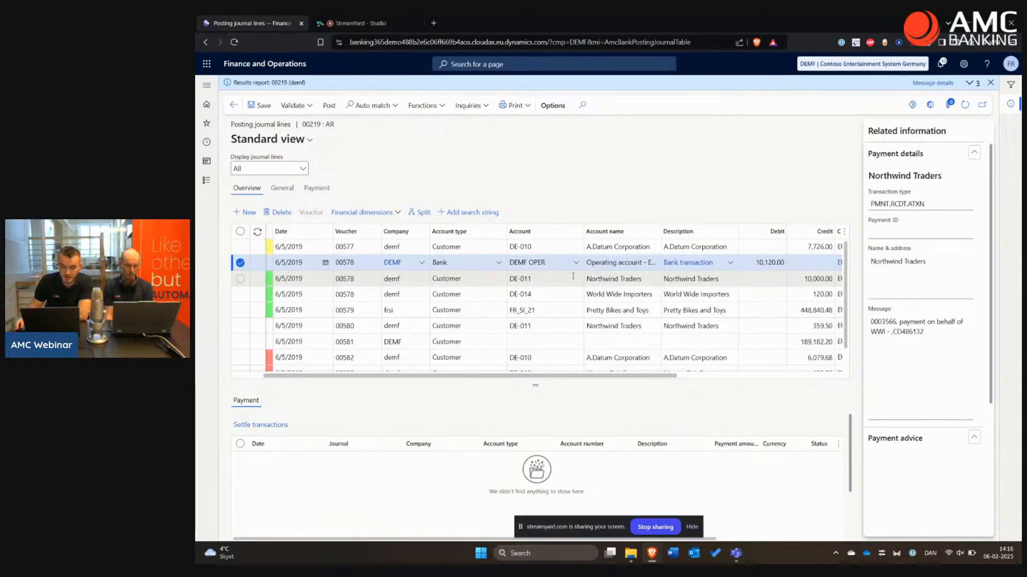
{"action": "left_click", "coordinate": [519, 278]}
{"action": "left_click", "coordinate": [576, 299]}
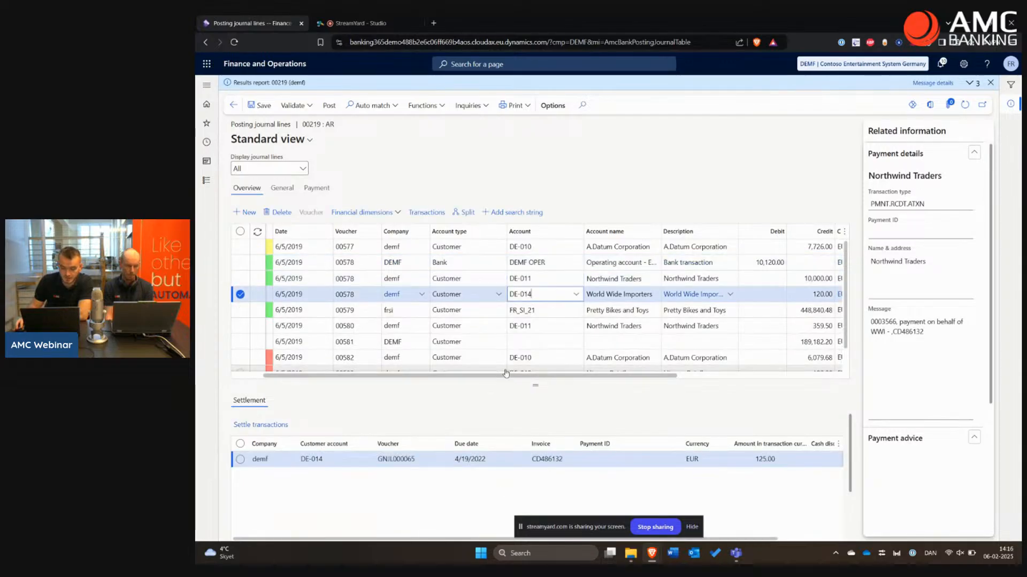
{"action": "left_click_drag", "start_coordinate": [465, 374], "coordinate": [434, 373]}
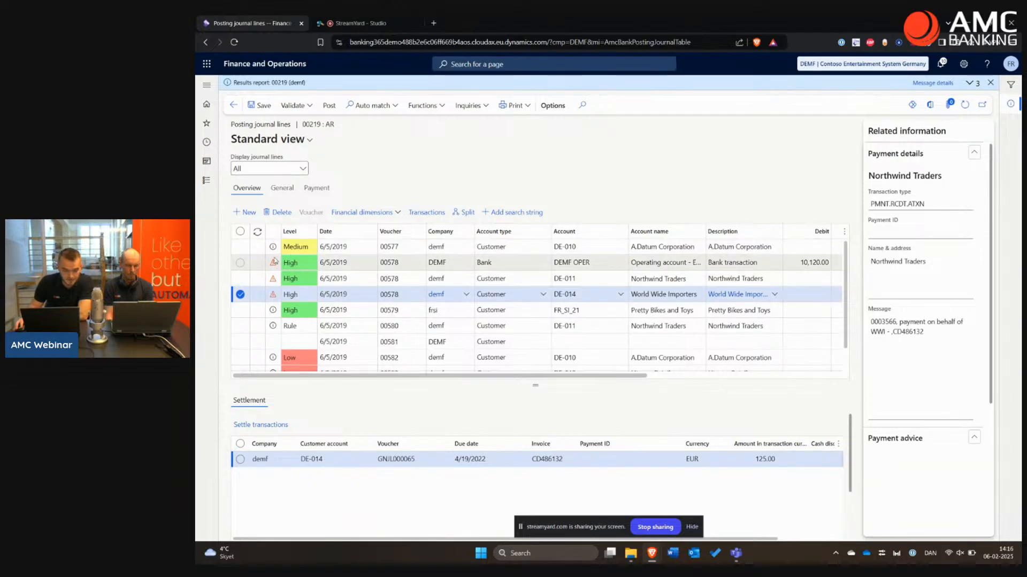
{"action": "mouse_move", "coordinate": [273, 265]}
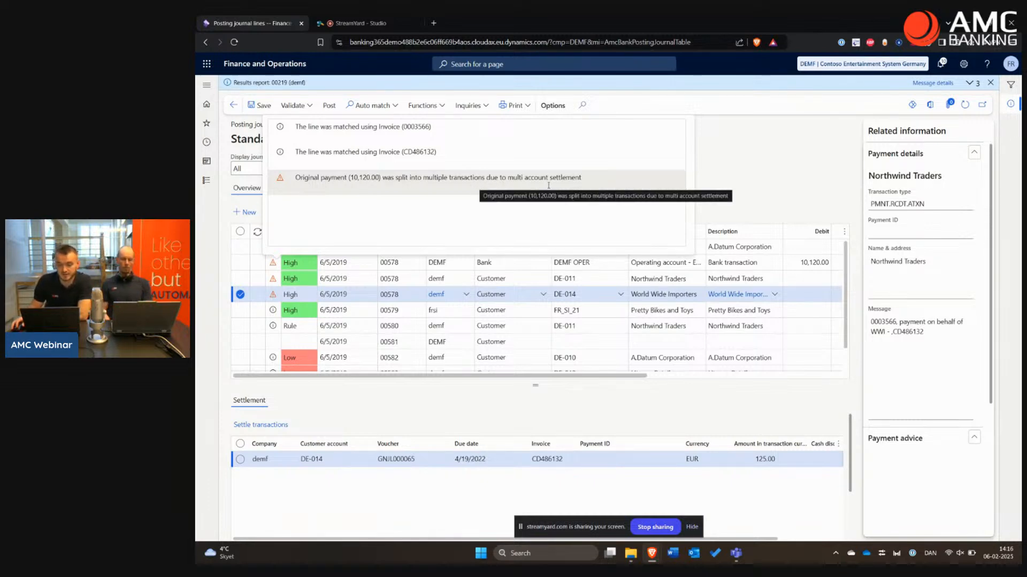
- Close the match messages and open the AMC Banking auto match rule setup
{"action": "left_click", "coordinate": [727, 200]}
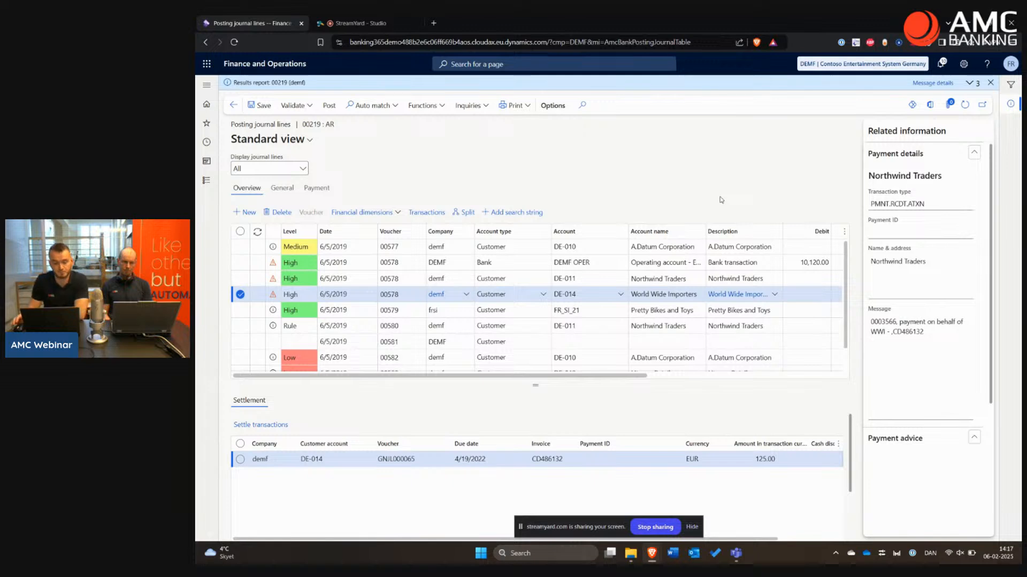
{"action": "scroll", "coordinate": [488, 314], "scroll_direction": "down", "scroll_amount": 2}
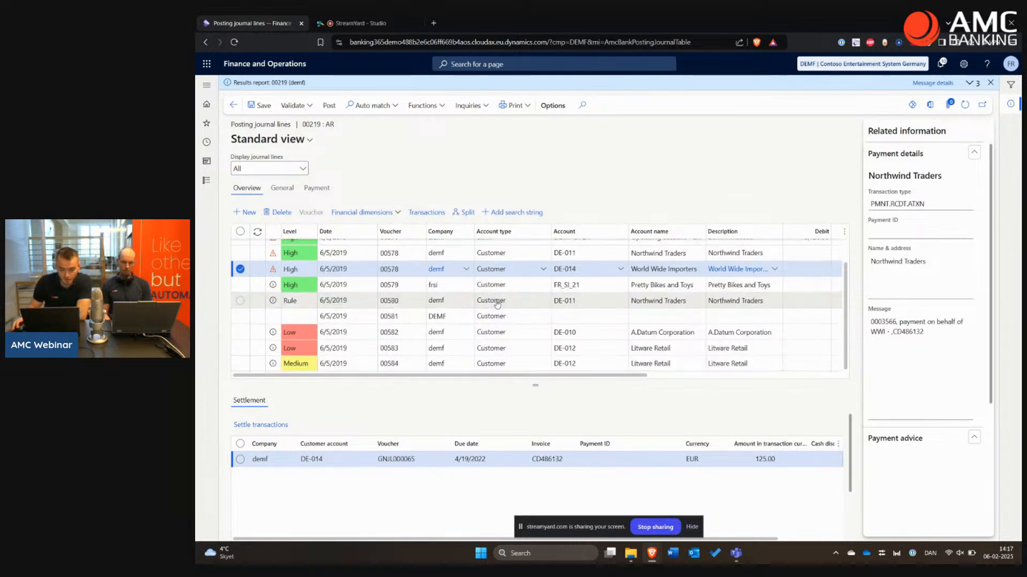
{"action": "left_click", "coordinate": [212, 183]}
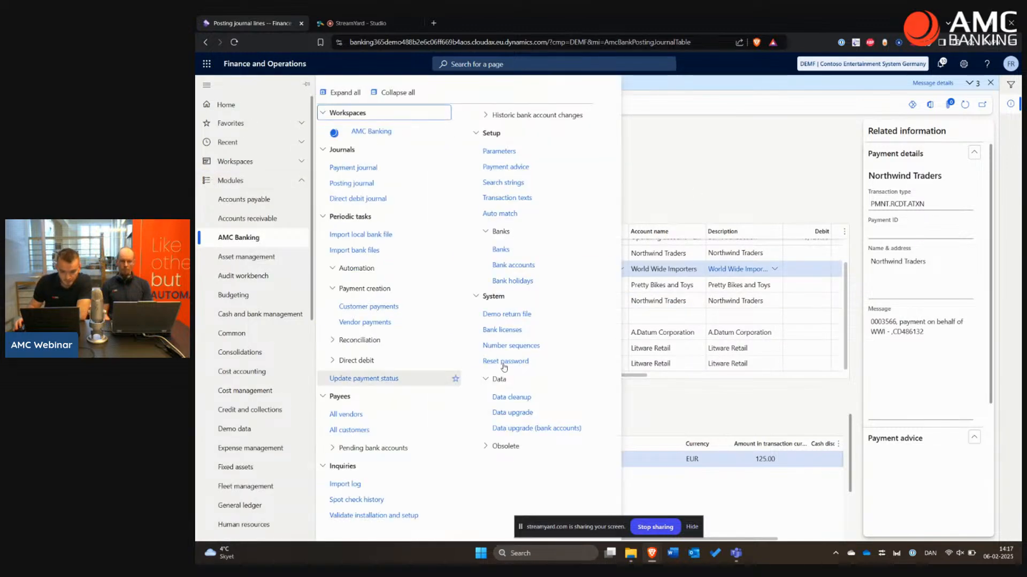
{"action": "left_click", "coordinate": [522, 214]}
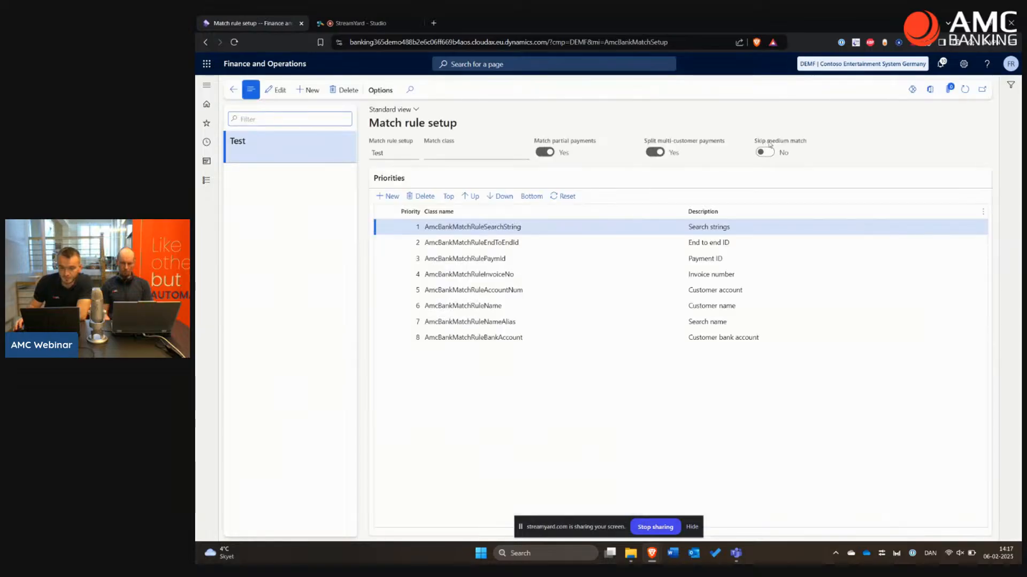
{"action": "mouse_move", "coordinate": [770, 144]}
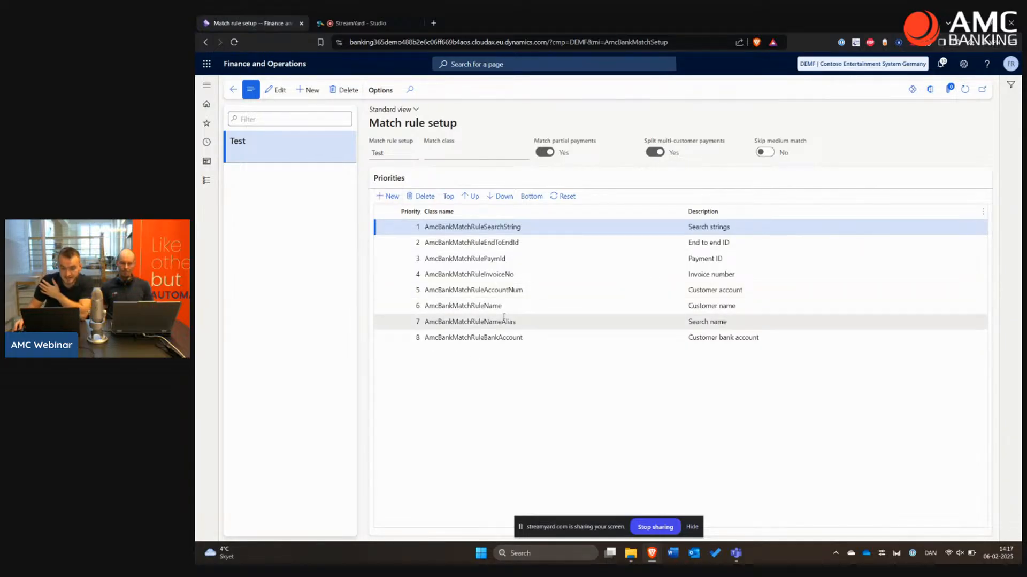
- Add the match rule AmcBankMatchRuleAdvanceInvoiceNo to the Test setup's priorities with priority 9 and save
{"action": "left_click", "coordinate": [393, 200]}
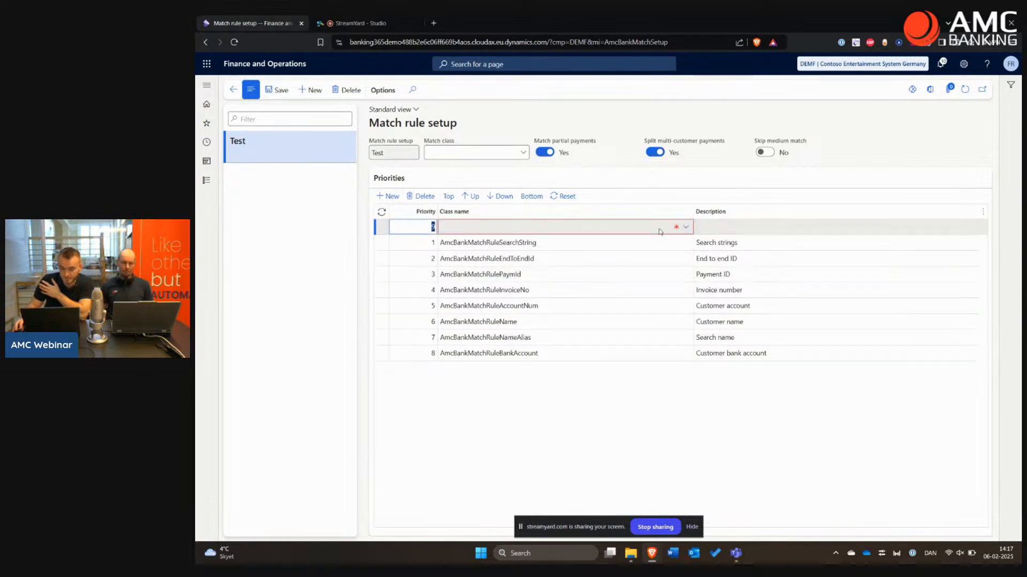
{"action": "left_click", "coordinate": [684, 228]}
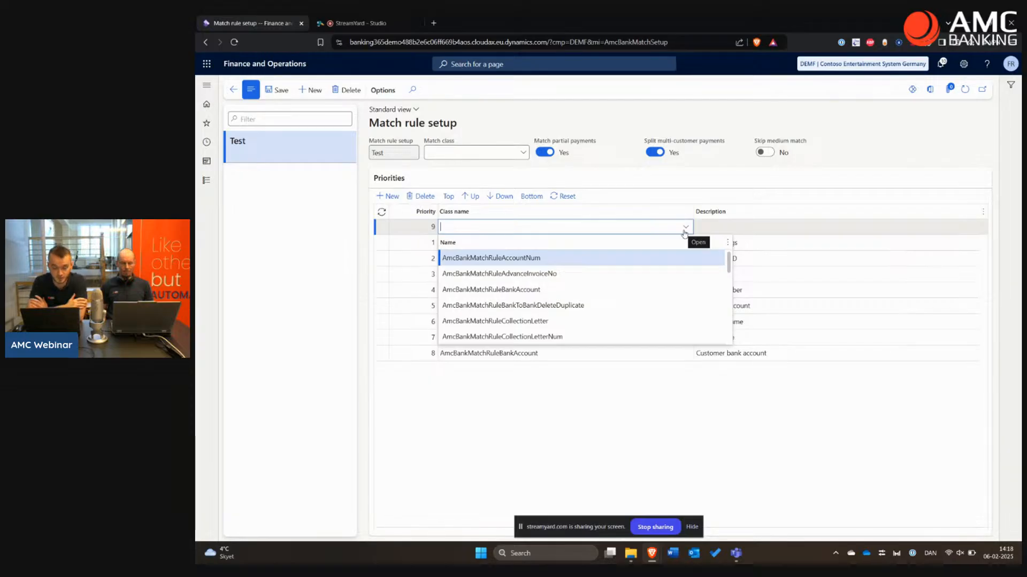
{"action": "left_click", "coordinate": [576, 271]}
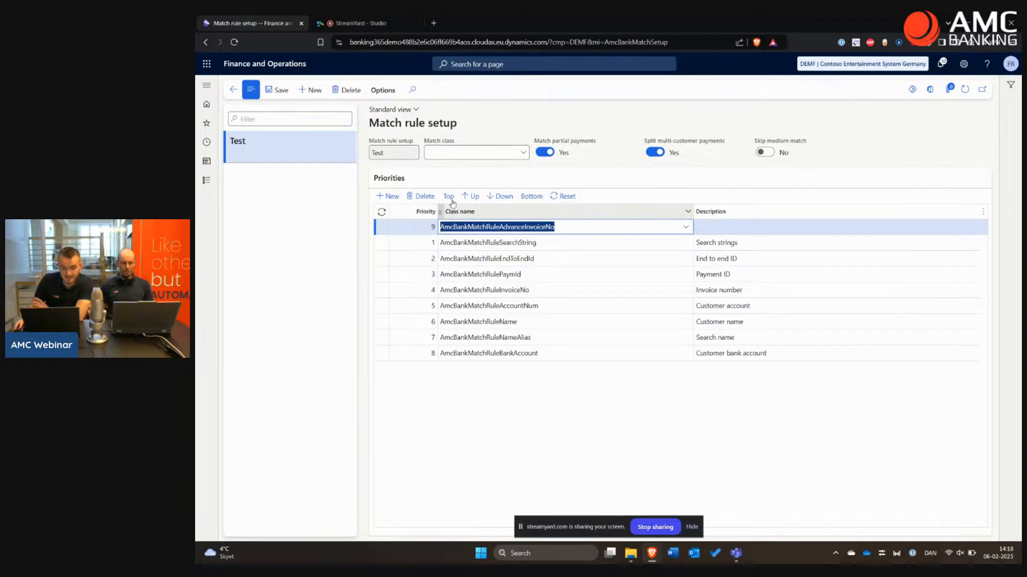
{"action": "left_click", "coordinate": [280, 91]}
{"action": "left_click", "coordinate": [501, 353]}
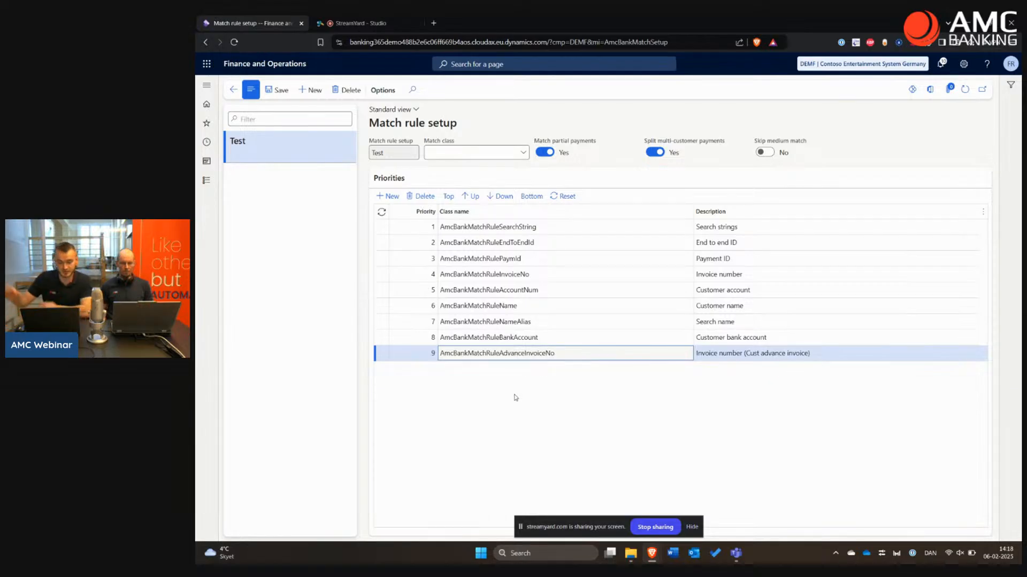
{"action": "left_click", "coordinate": [612, 430]}
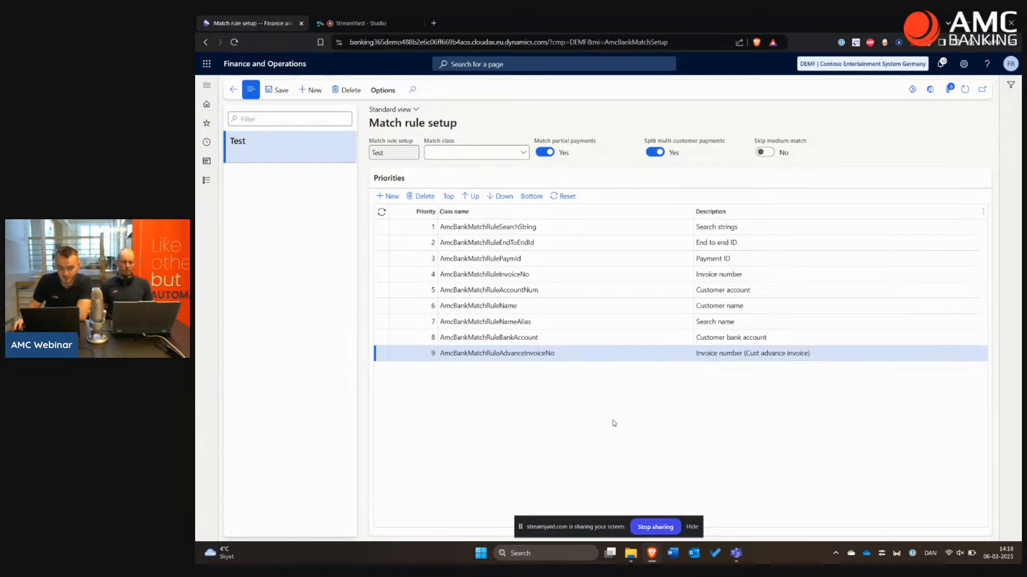
- Add the match rule AmcBankMatchRuleBankToBankDeleteDuplicate to the priorities with priority 10 and save
{"action": "left_click", "coordinate": [387, 195]}
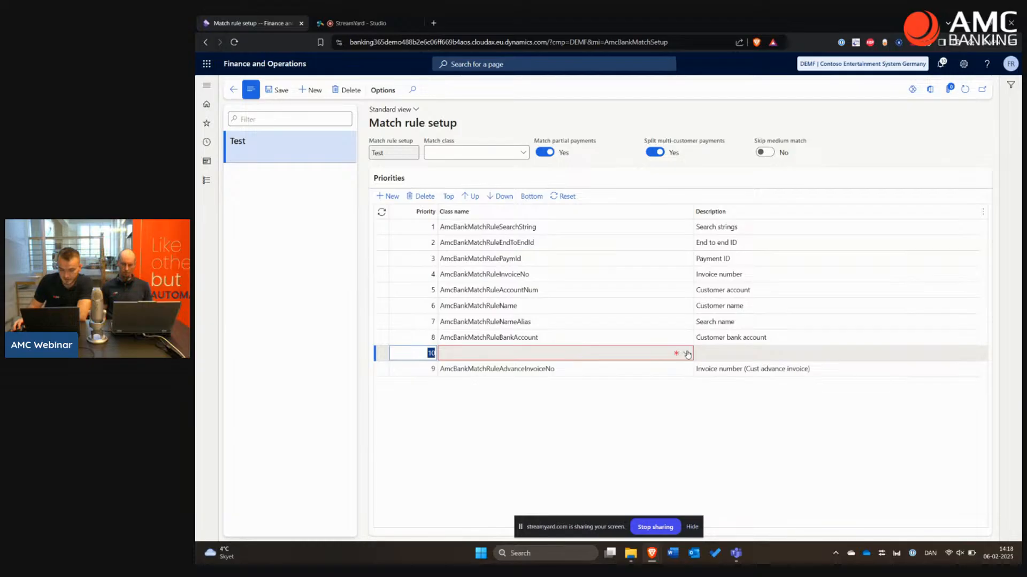
{"action": "left_click", "coordinate": [580, 353]}
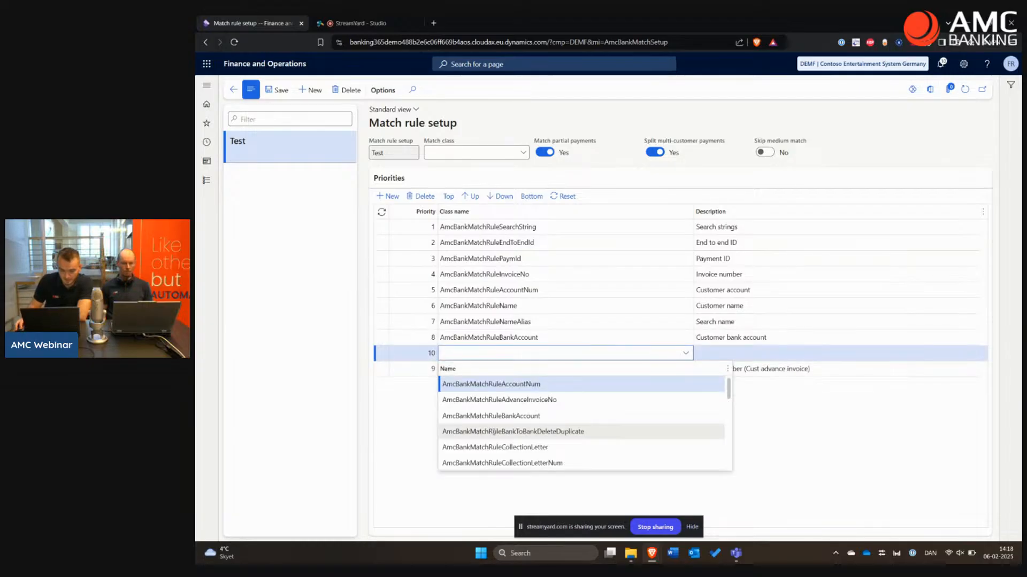
{"action": "left_click", "coordinate": [551, 432]}
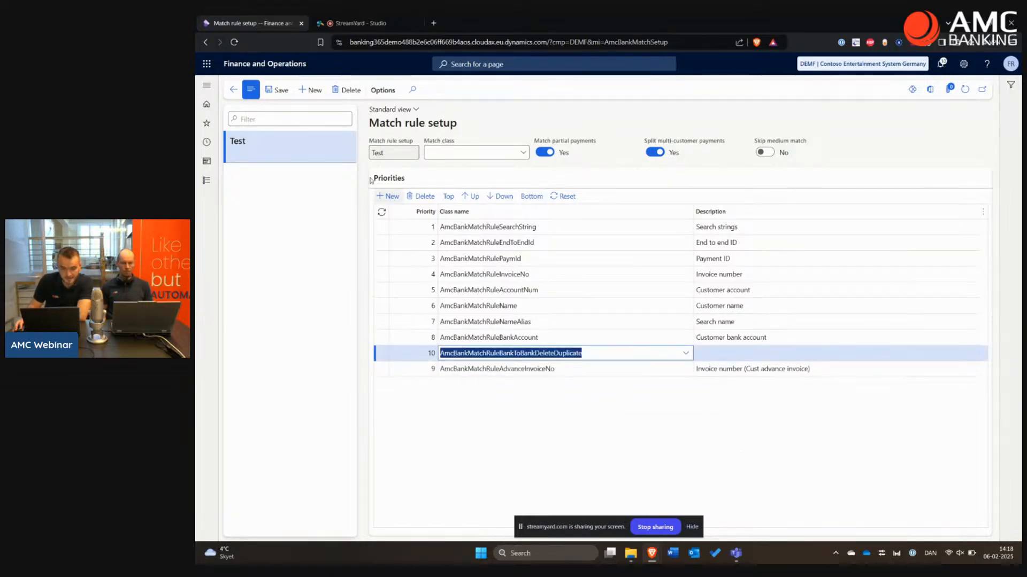
{"action": "left_click", "coordinate": [277, 90]}
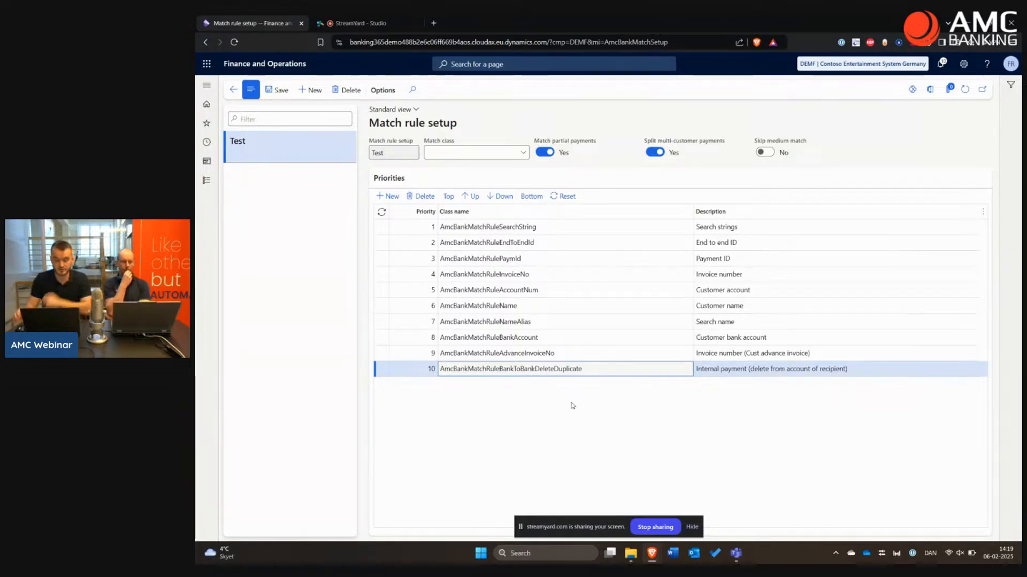
{"action": "left_click", "coordinate": [599, 439]}
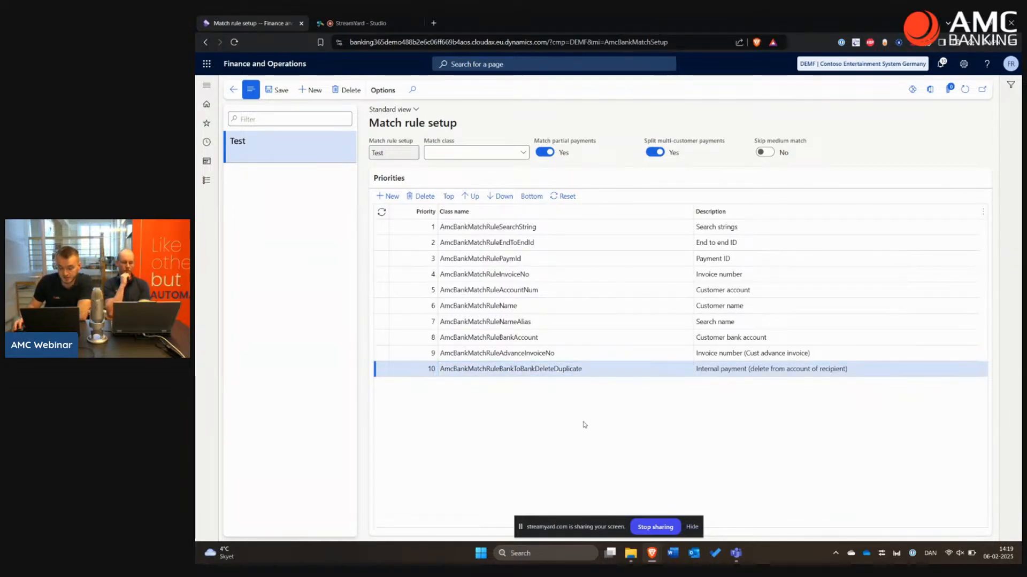
- Add the match rule AmcBankMatchRuleInvoiceNoNumOnly to the priorities with priority 11 and save
{"action": "left_click", "coordinate": [388, 196]}
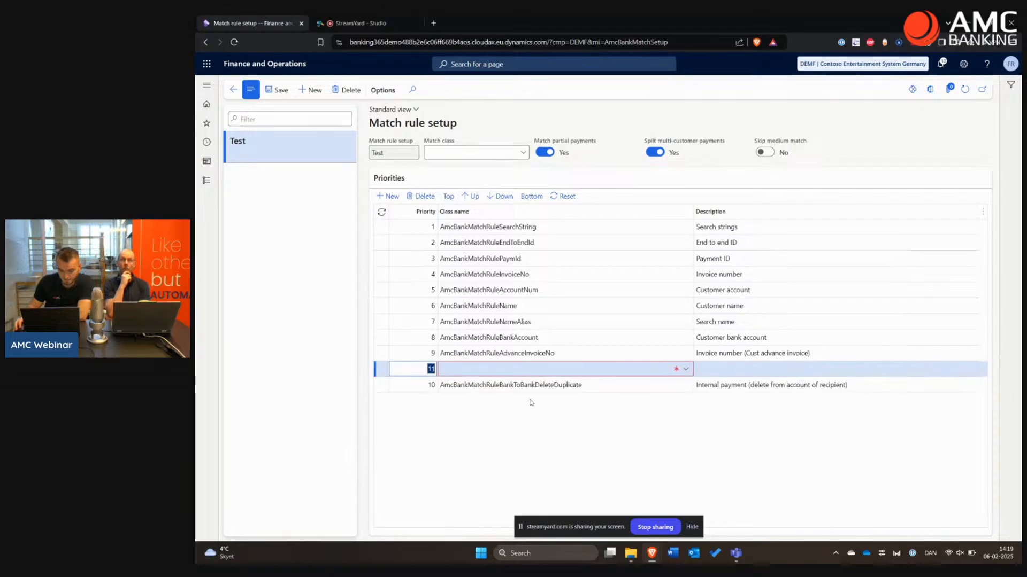
{"action": "left_click", "coordinate": [506, 379]}
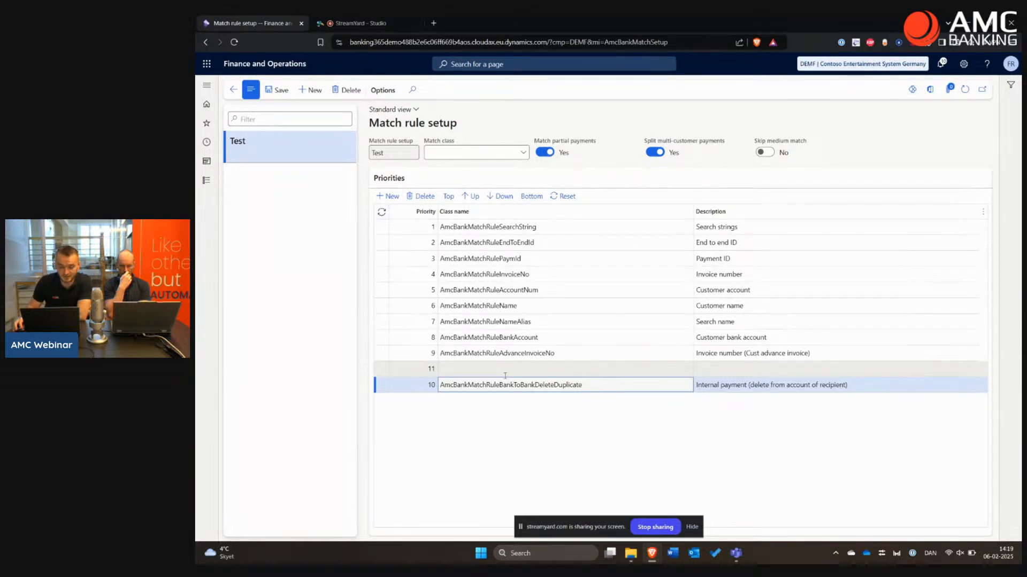
{"action": "left_click", "coordinate": [505, 374]}
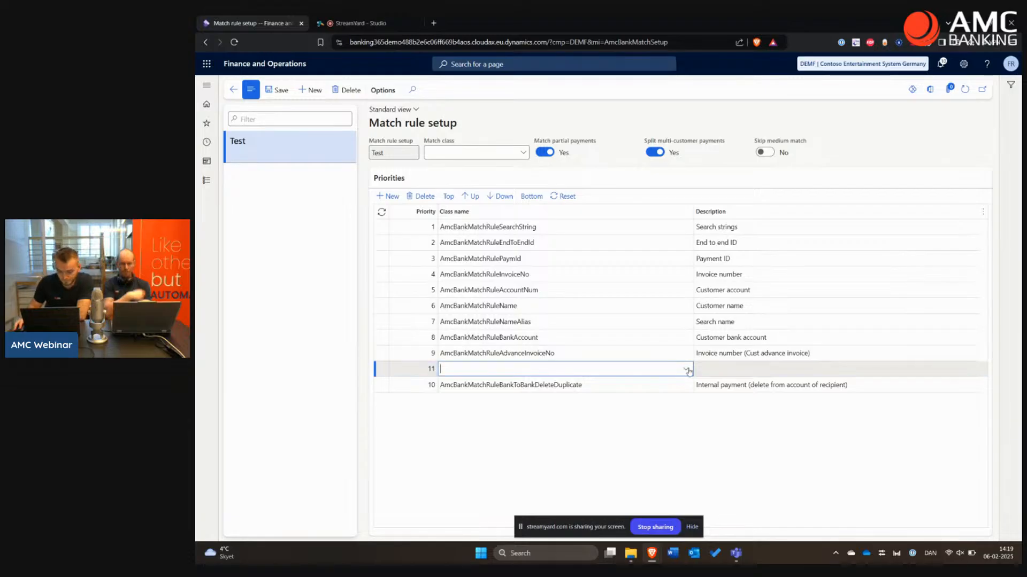
{"action": "left_click", "coordinate": [683, 370]}
{"action": "scroll", "coordinate": [548, 420], "scroll_direction": "down", "scroll_amount": 2}
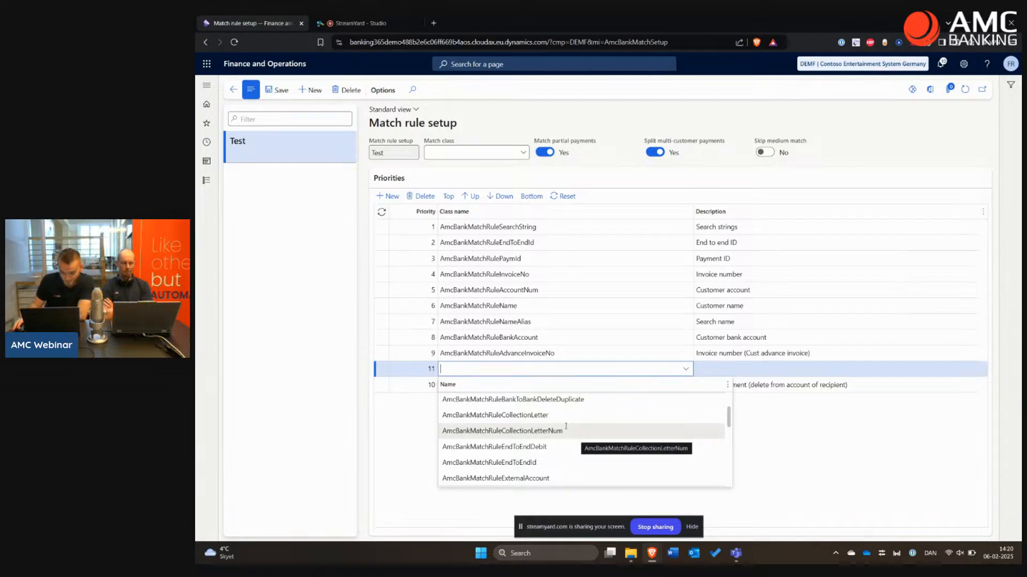
{"action": "scroll", "coordinate": [570, 424], "scroll_direction": "down", "scroll_amount": 1}
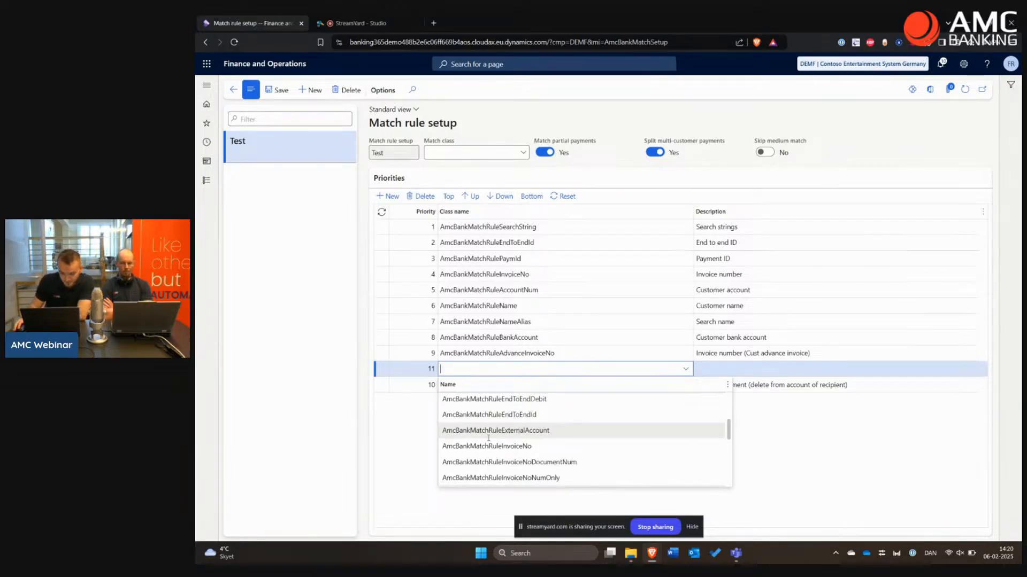
{"action": "scroll", "coordinate": [556, 471], "scroll_direction": "down", "scroll_amount": 3}
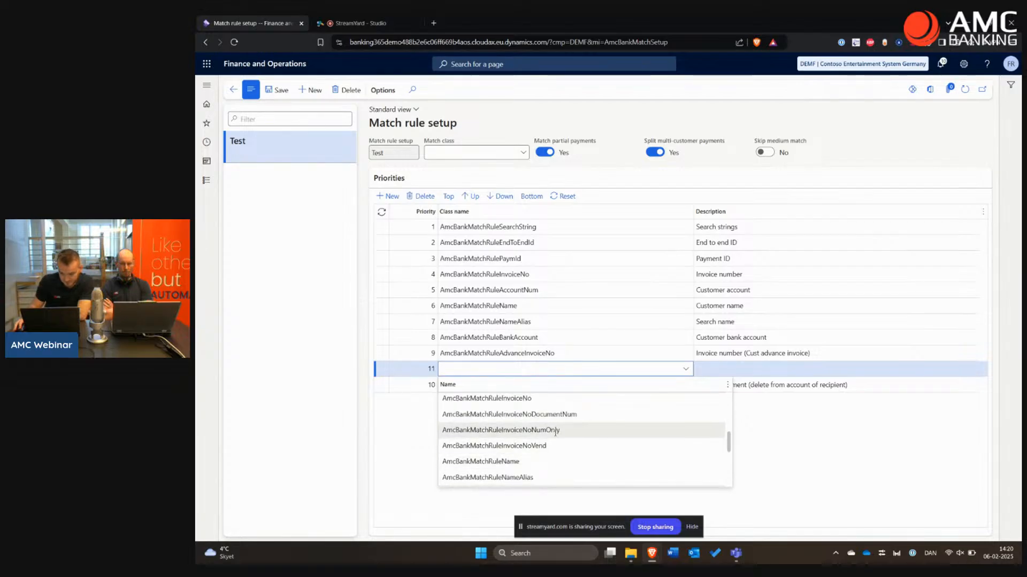
{"action": "left_click", "coordinate": [553, 430]}
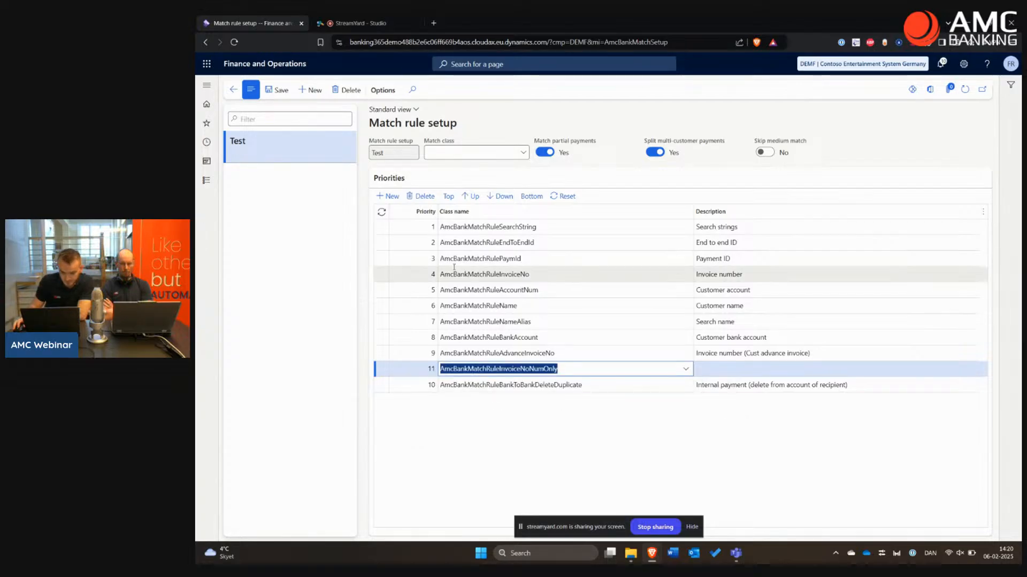
{"action": "left_click", "coordinate": [277, 90]}
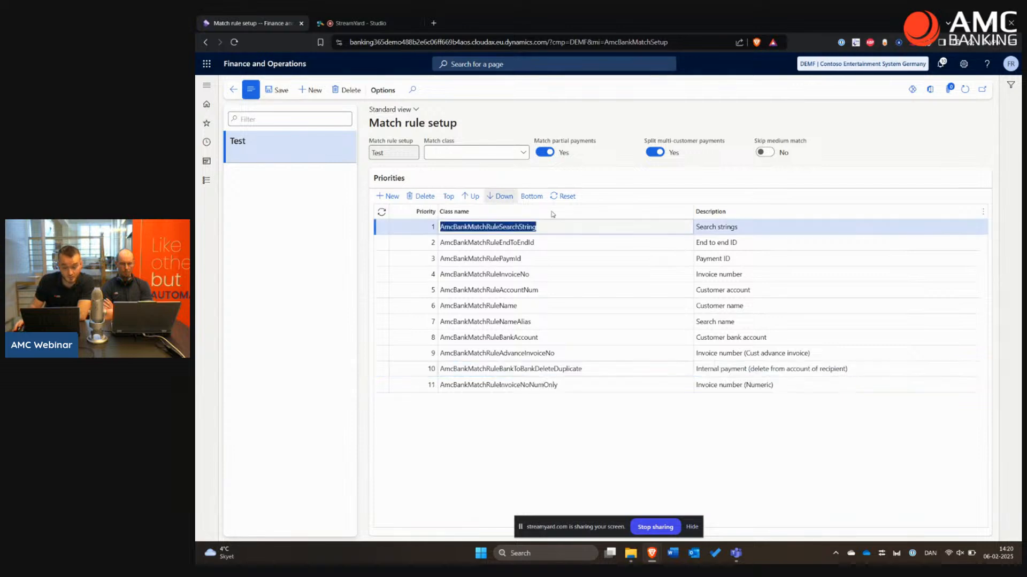
- Move the numeric invoice number rule up to priority 5, directly below the Invoice number rule
{"action": "left_click", "coordinate": [772, 386]}
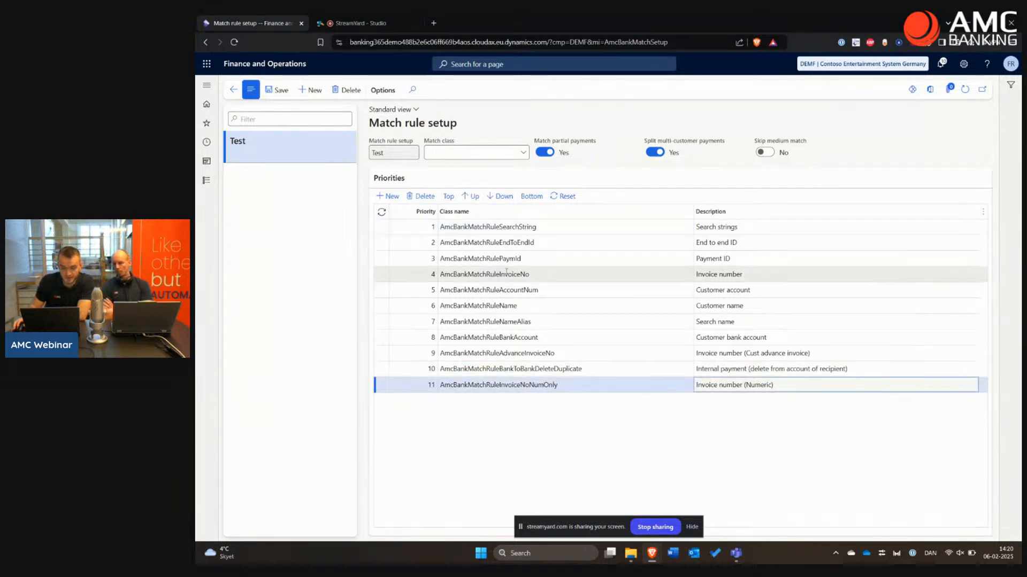
{"action": "left_click", "coordinate": [470, 197]}
{"action": "left_click", "coordinate": [474, 197]}
{"action": "left_click", "coordinate": [474, 196]}
{"action": "left_click", "coordinate": [474, 197]}
{"action": "left_click", "coordinate": [473, 197]}
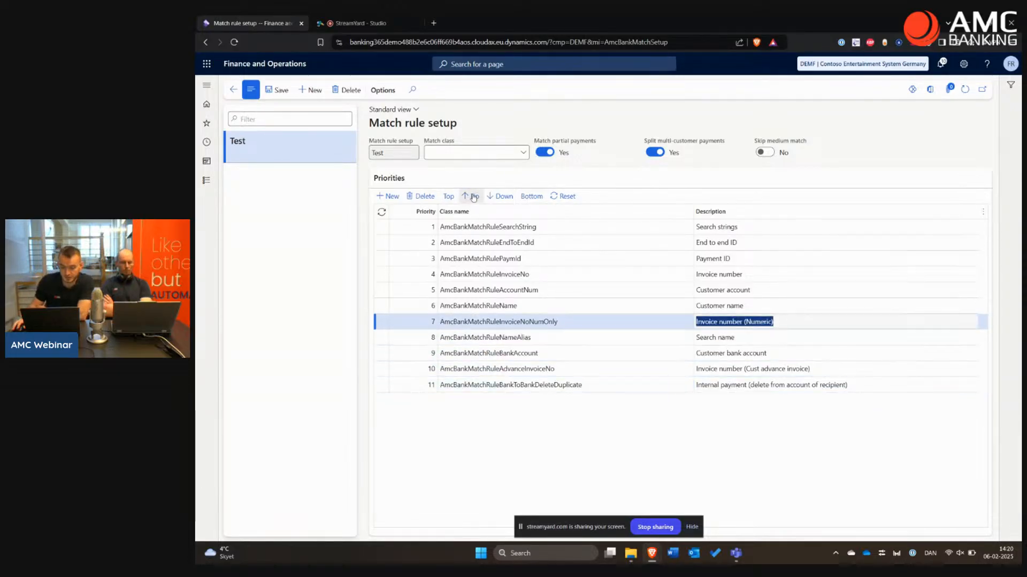
{"action": "left_click", "coordinate": [473, 198]}
{"action": "left_click", "coordinate": [473, 197]}
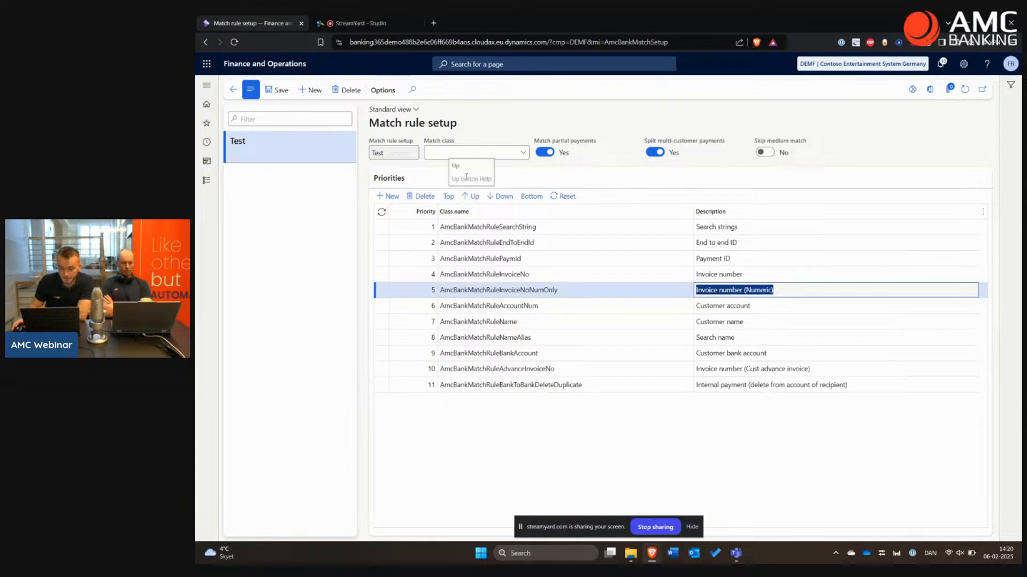
{"action": "left_click", "coordinate": [429, 423]}
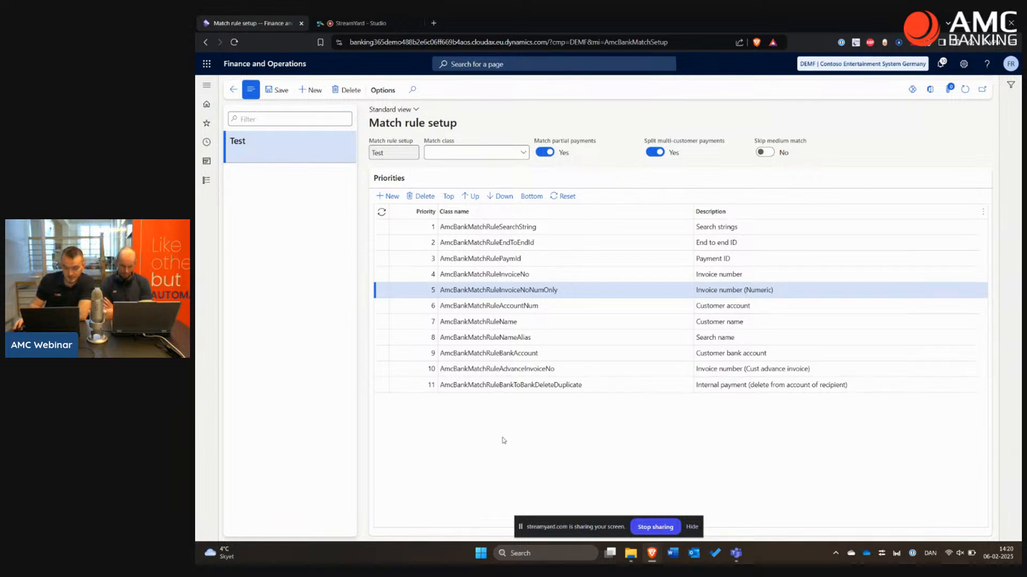
- Add the match rule AmcBankMatchRuleOurAccountAtCust to the priorities with priority 12 and save
{"action": "left_click", "coordinate": [389, 196]}
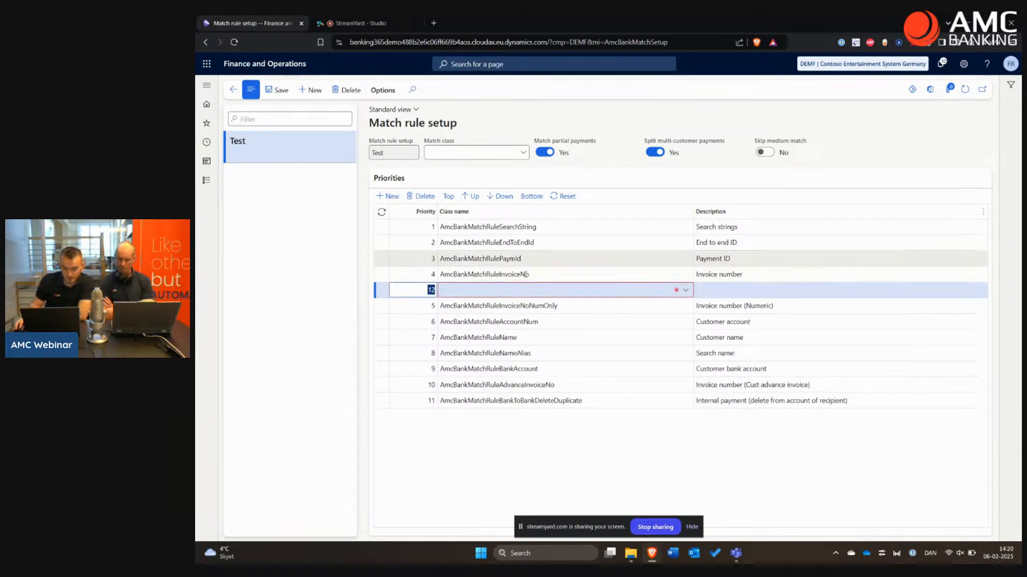
{"action": "left_click", "coordinate": [686, 290]}
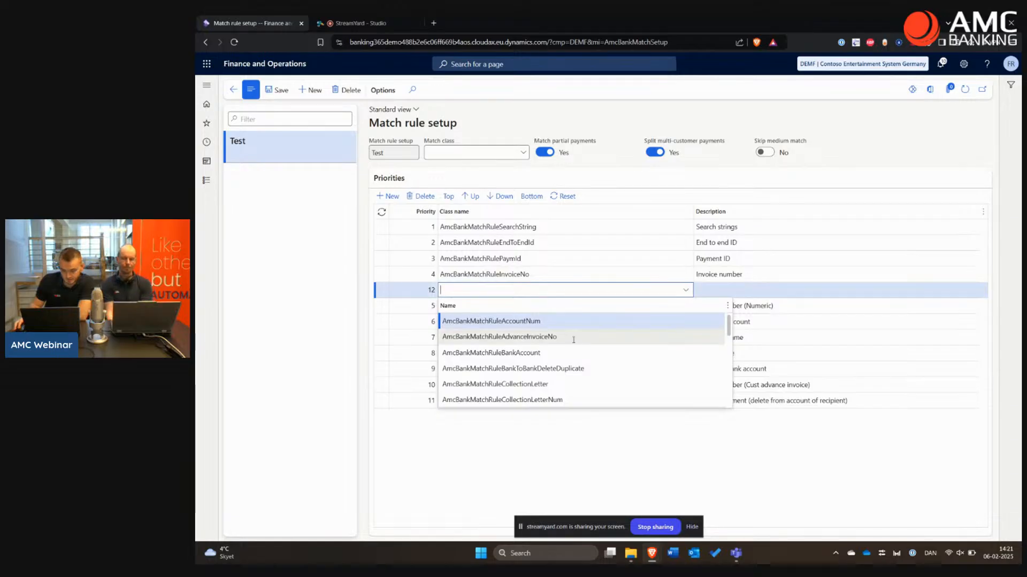
{"action": "scroll", "coordinate": [580, 339], "scroll_direction": "down", "scroll_amount": 5}
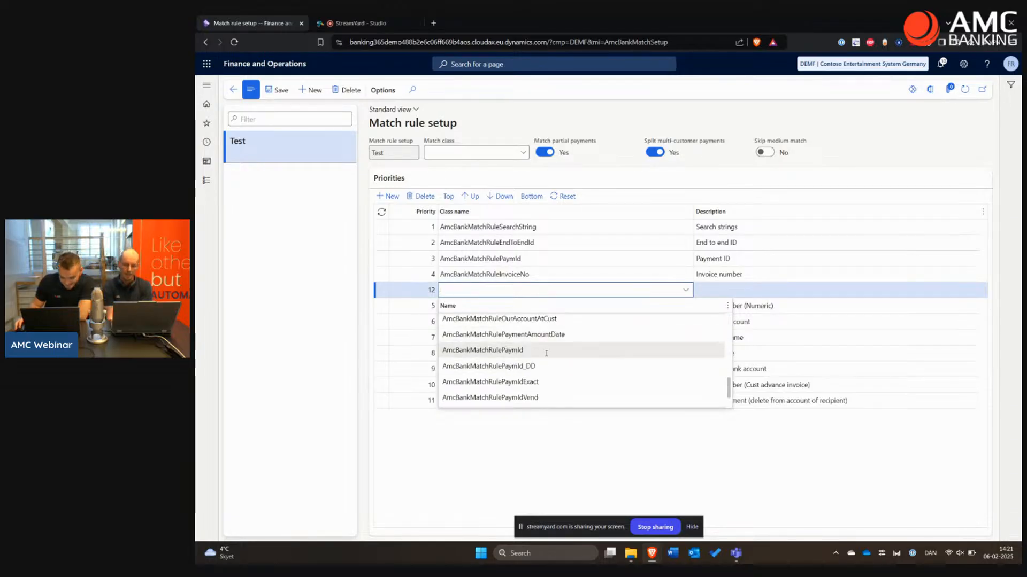
{"action": "scroll", "coordinate": [548, 342], "scroll_direction": "down", "scroll_amount": 2}
{"action": "scroll", "coordinate": [535, 364], "scroll_direction": "up", "scroll_amount": 2}
{"action": "left_click_drag", "start_coordinate": [502, 385], "coordinate": [506, 385]}
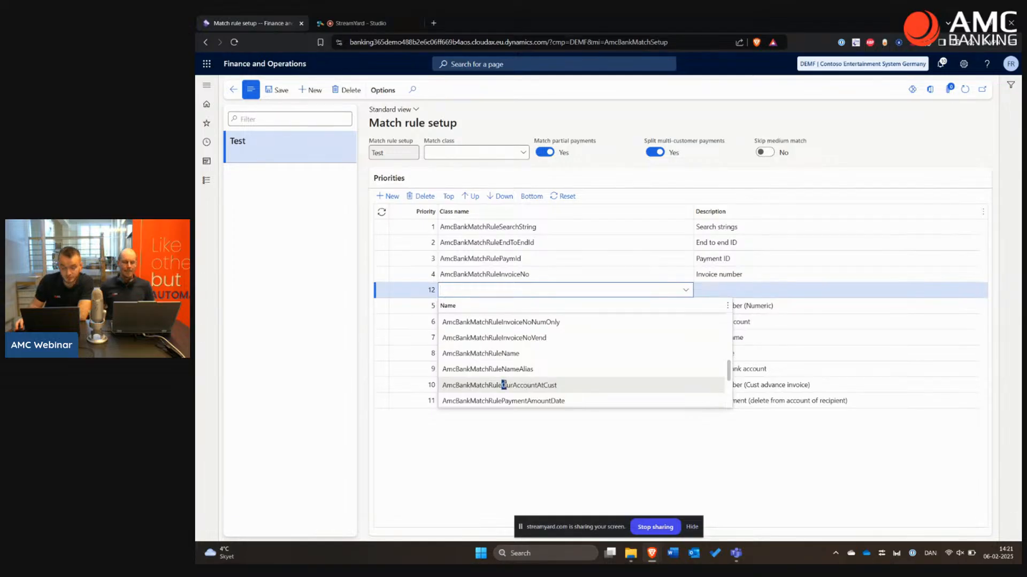
{"action": "left_click", "coordinate": [495, 386]}
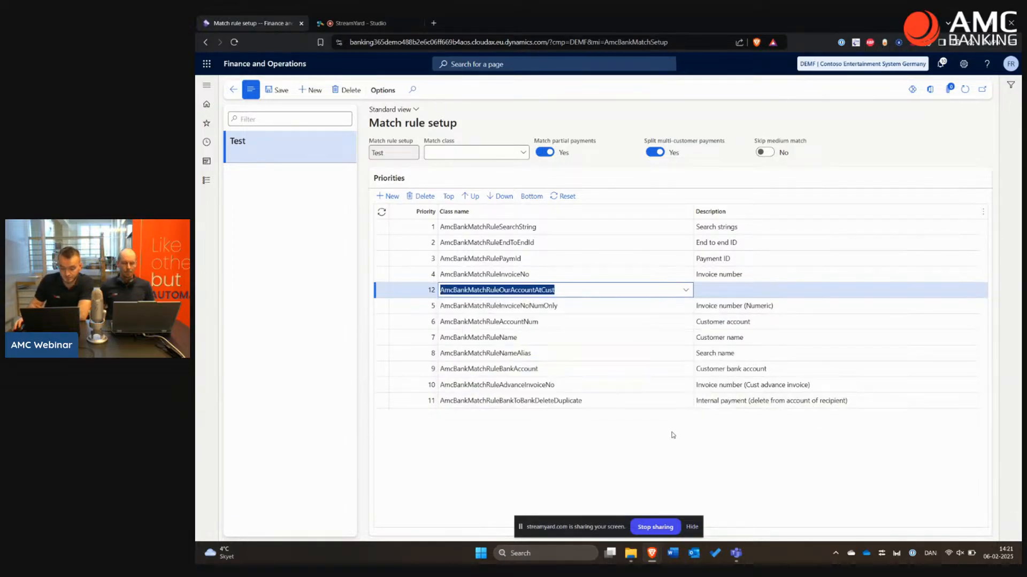
{"action": "left_click", "coordinate": [276, 90]}
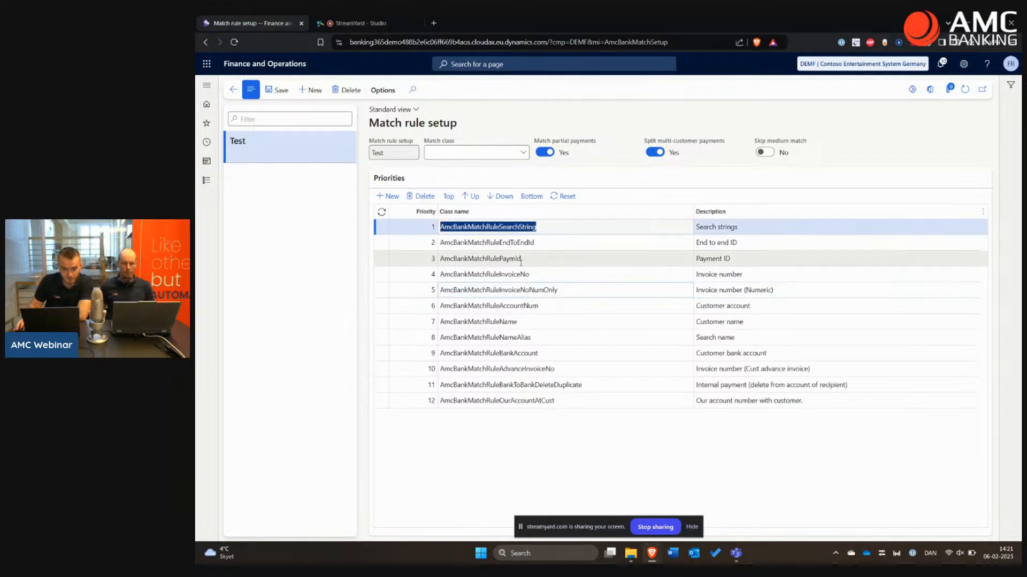
- Open the customer record of A.Datum Corporation and look at the Account number field under Sales order defaults
{"action": "left_click", "coordinate": [206, 180]}
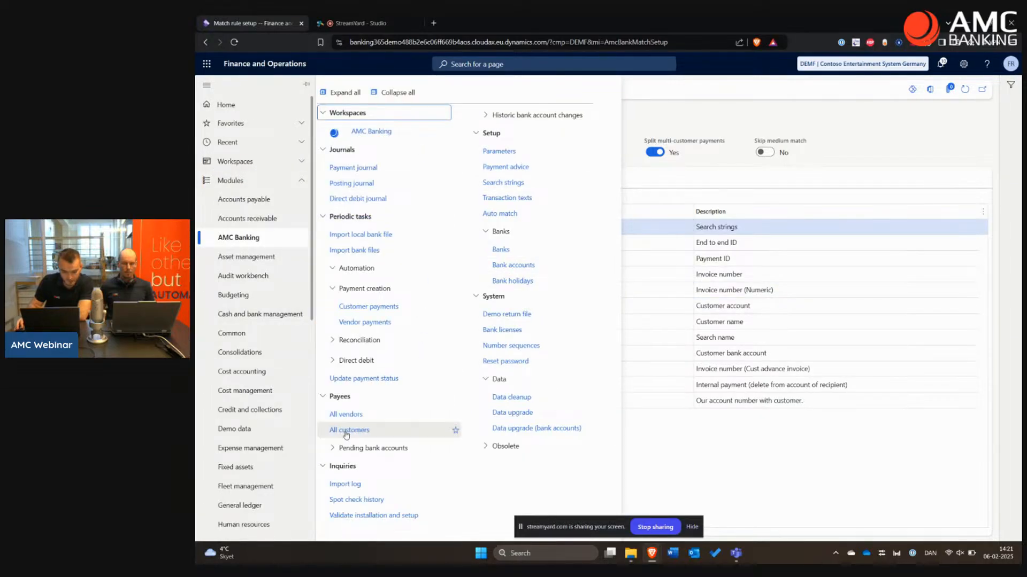
{"action": "left_click", "coordinate": [345, 430]}
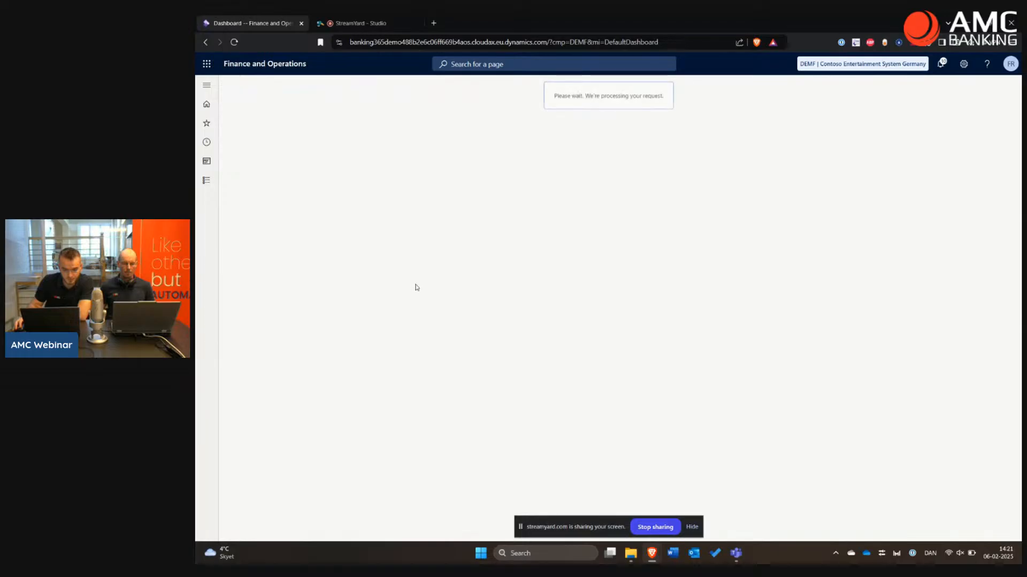
{"action": "left_click", "coordinate": [270, 259]}
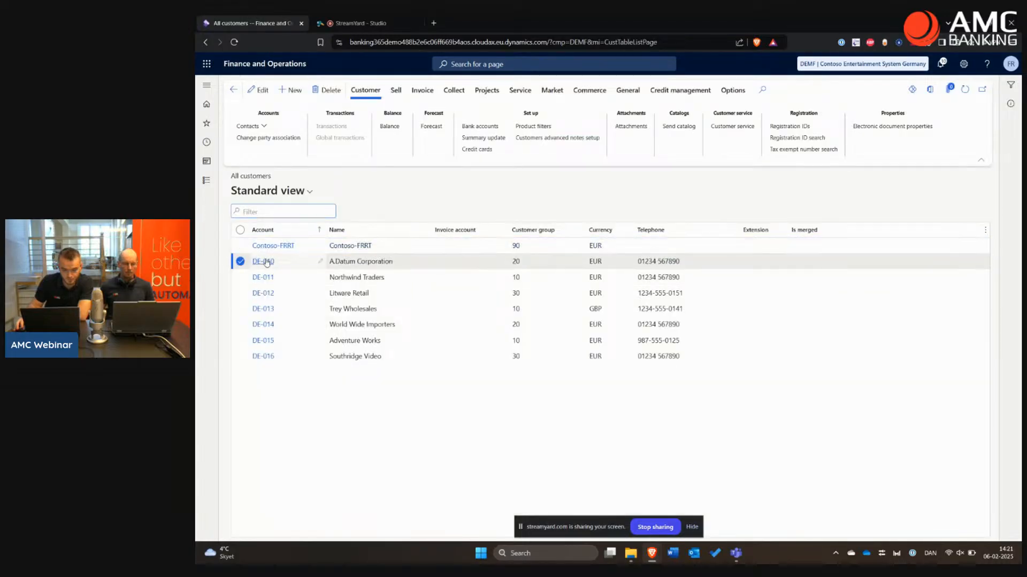
{"action": "scroll", "coordinate": [481, 347], "scroll_direction": "down", "scroll_amount": 10}
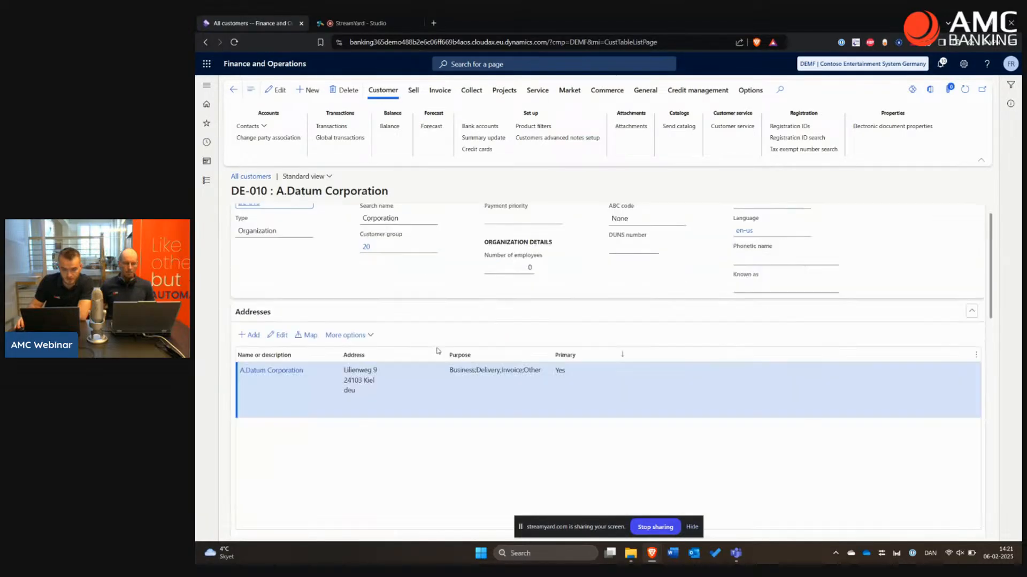
{"action": "scroll", "coordinate": [508, 342], "scroll_direction": "up", "scroll_amount": 4}
{"action": "scroll", "coordinate": [503, 358], "scroll_direction": "down", "scroll_amount": 5}
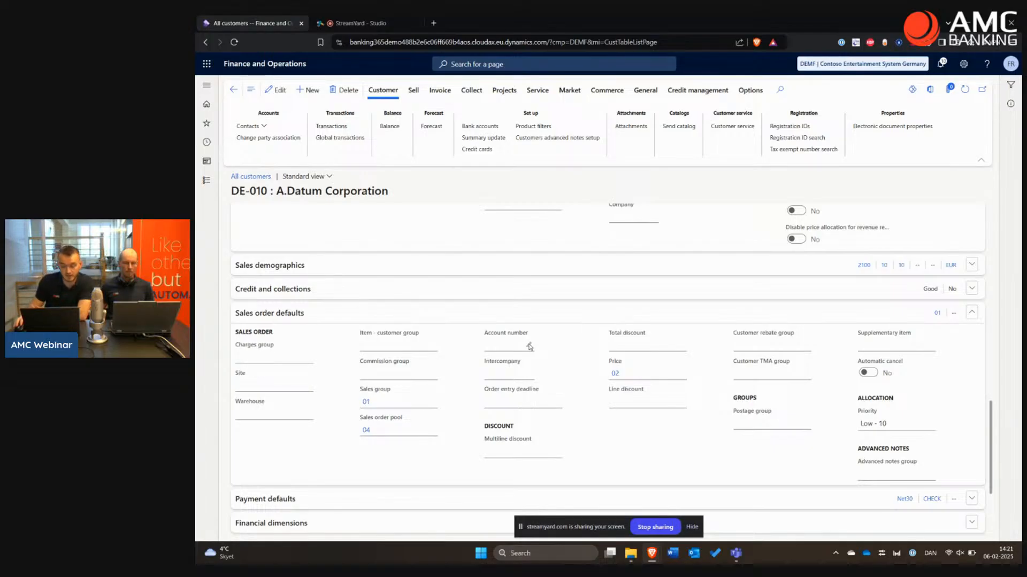
{"action": "left_click", "coordinate": [495, 346]}
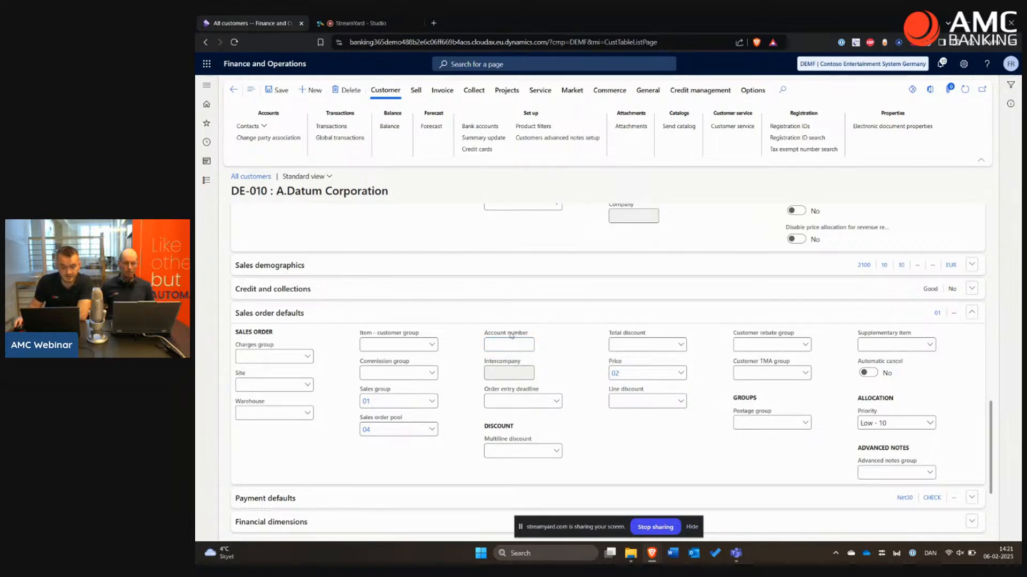
- Return to the auto match setup, start a new priority line and examine the available match rule classes
{"action": "left_click", "coordinate": [208, 182]}
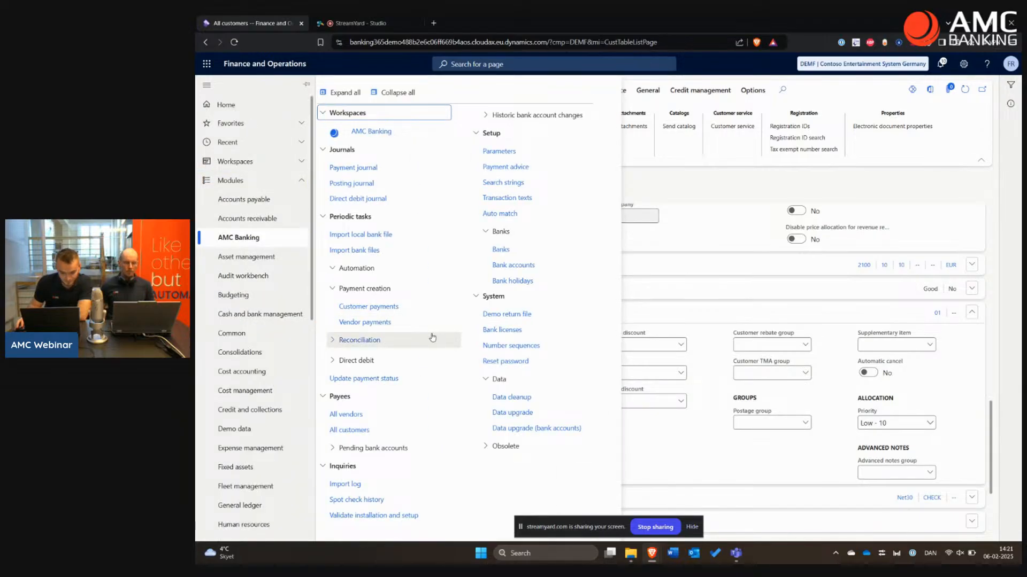
{"action": "left_click", "coordinate": [535, 212]}
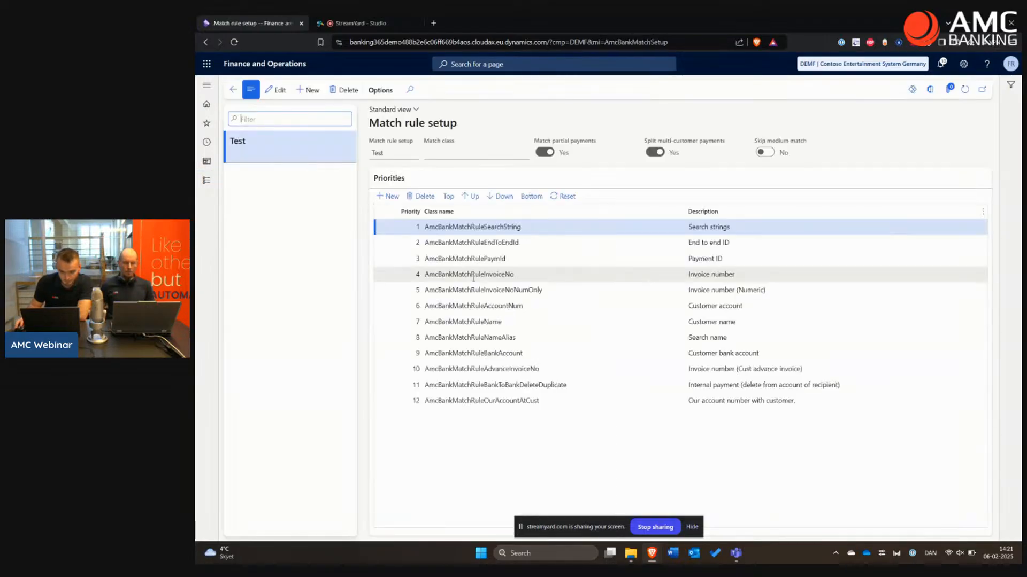
{"action": "left_click", "coordinate": [388, 196]}
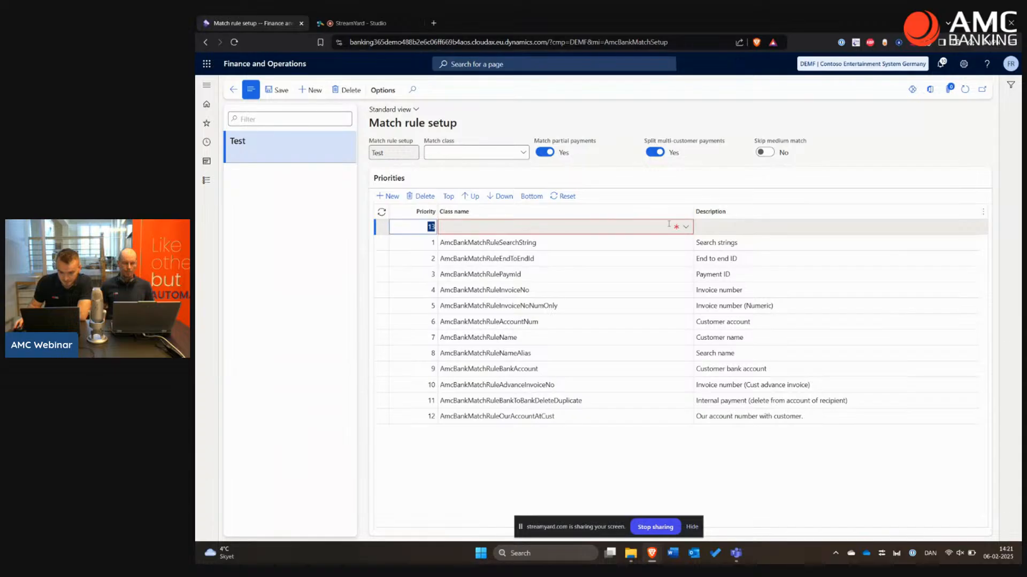
{"action": "left_click", "coordinate": [685, 227]}
{"action": "scroll", "coordinate": [535, 289], "scroll_direction": "down", "scroll_amount": 3}
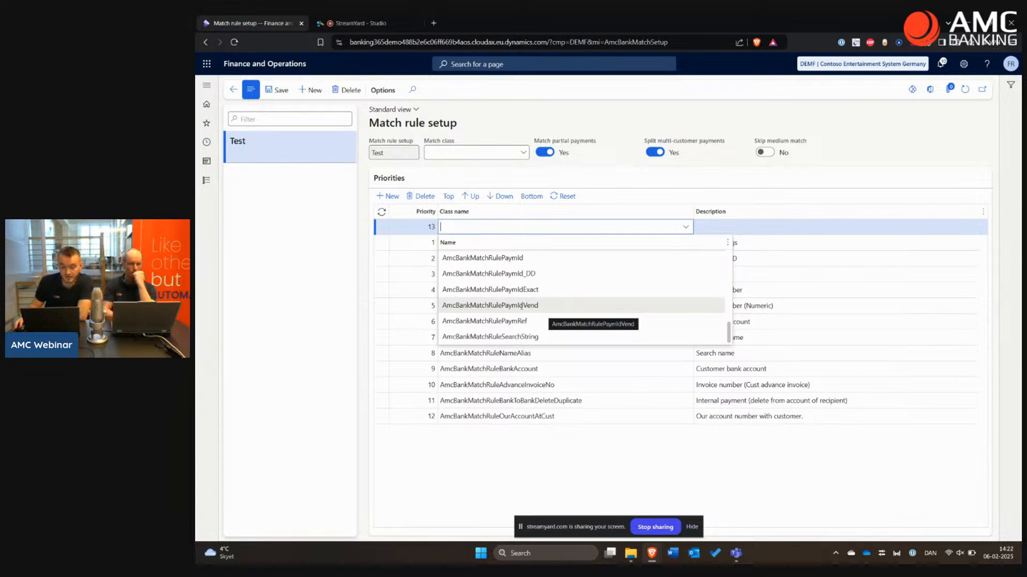
{"action": "scroll", "coordinate": [529, 305], "scroll_direction": "up", "scroll_amount": 2}
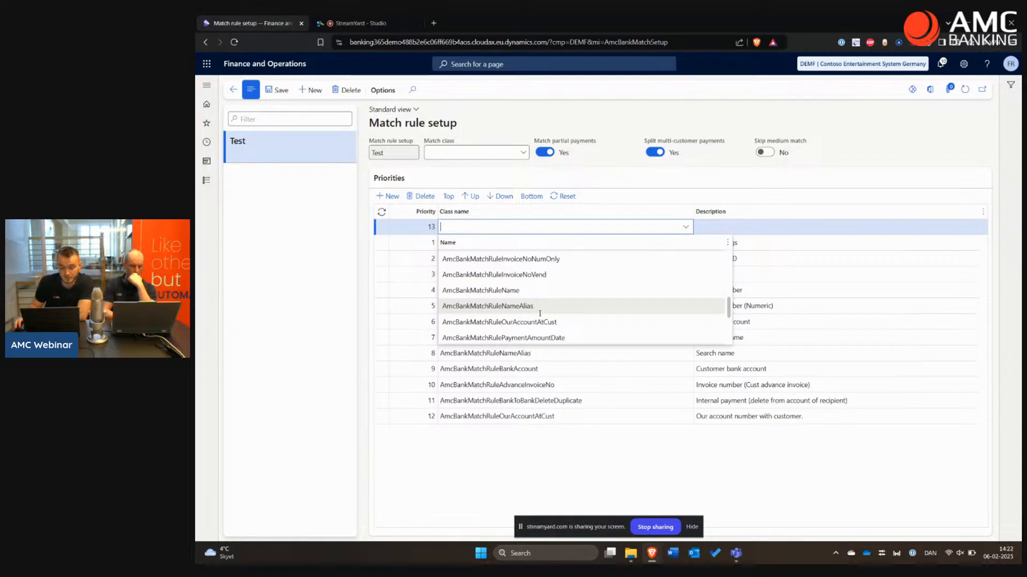
{"action": "scroll", "coordinate": [540, 311], "scroll_direction": "down", "scroll_amount": 3}
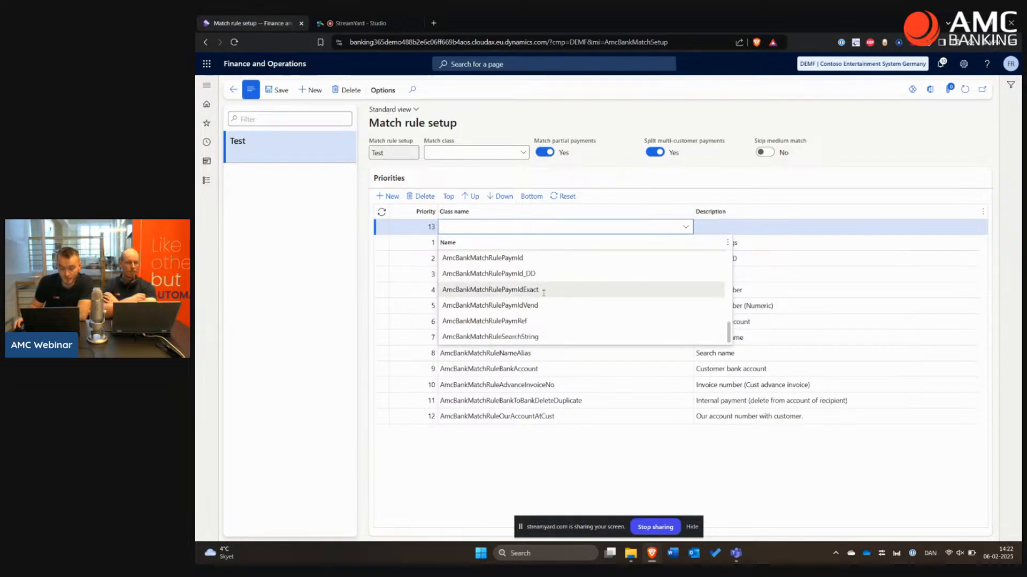
{"action": "scroll", "coordinate": [545, 292], "scroll_direction": "up", "scroll_amount": 2}
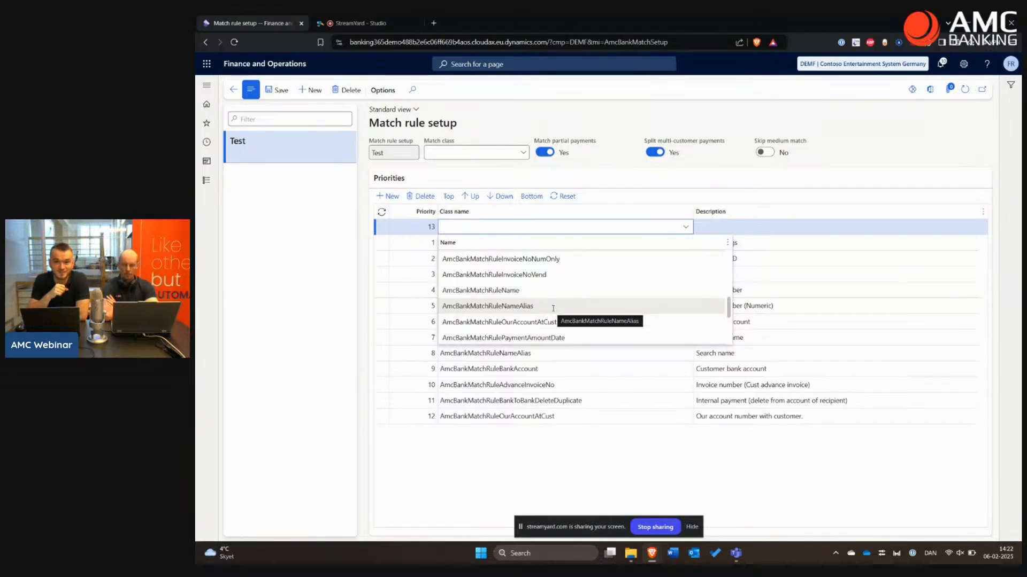
{"action": "left_click", "coordinate": [528, 444]}
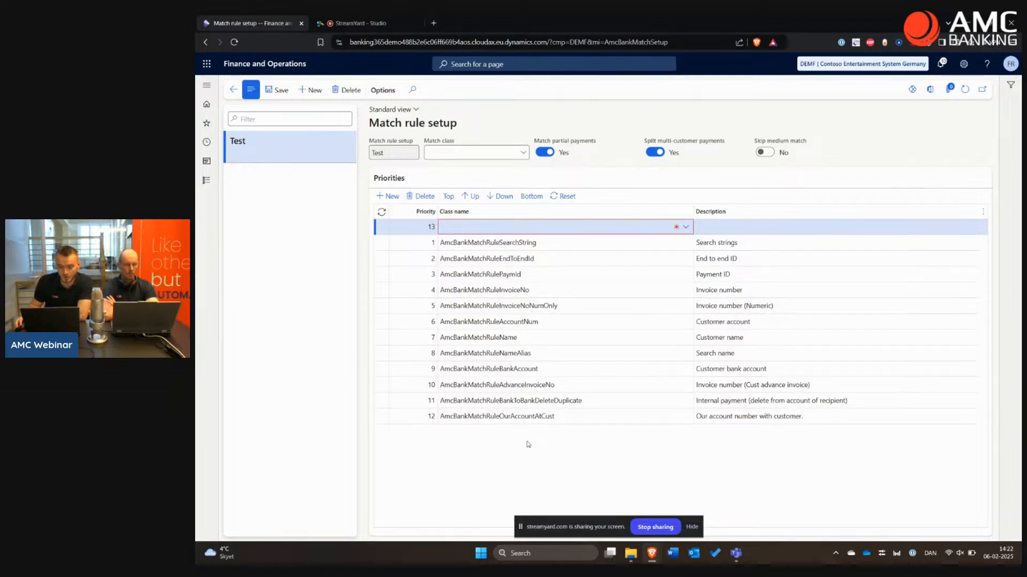
- Delete the Test match rule setup and create a new setup named Test with the default priorities
{"action": "left_click", "coordinate": [347, 90]}
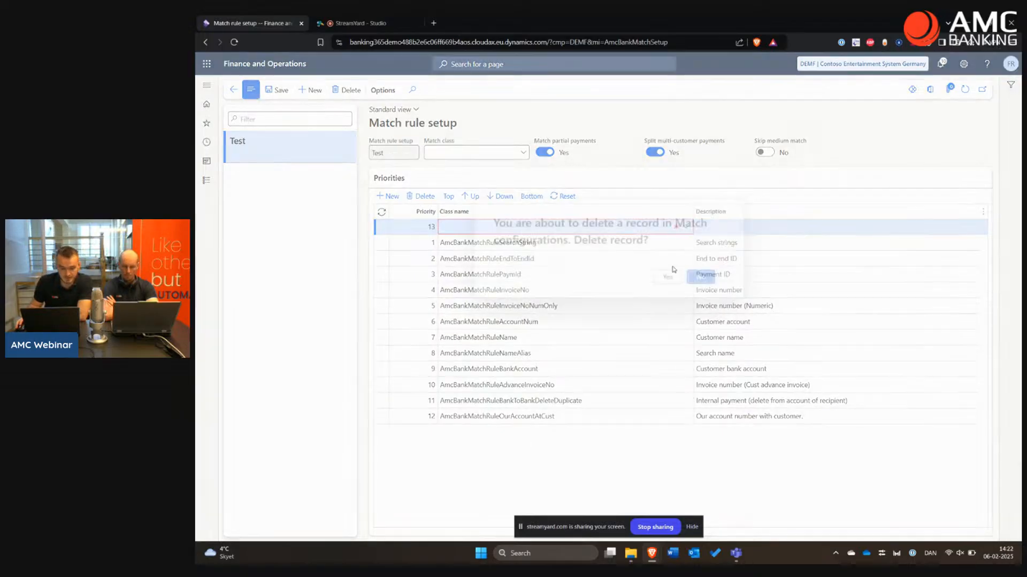
{"action": "left_click", "coordinate": [663, 277]}
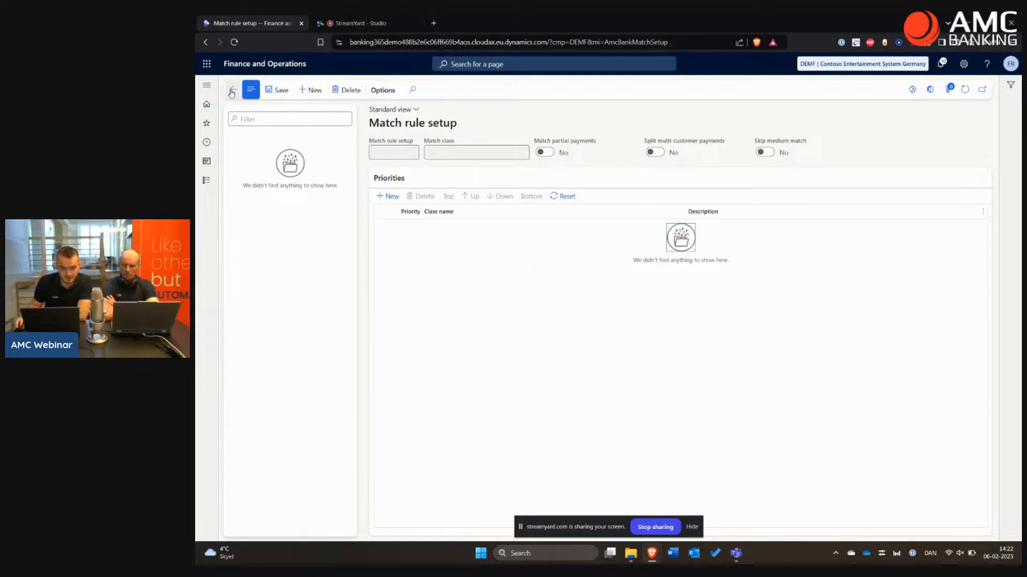
{"action": "left_click", "coordinate": [311, 92]}
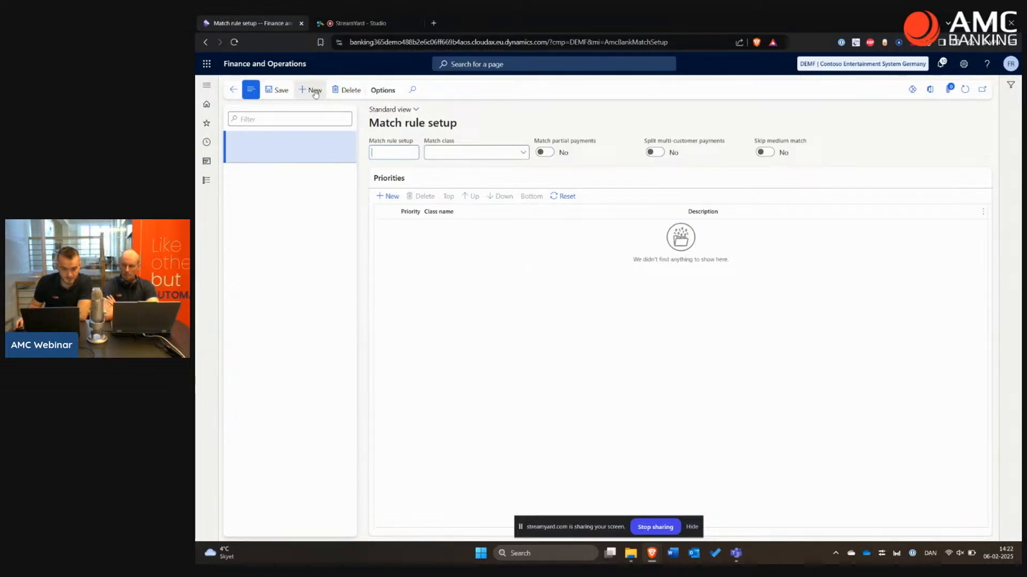
{"action": "left_click", "coordinate": [281, 89]}
{"action": "type", "text": "Test"}
{"action": "left_click", "coordinate": [280, 105]}
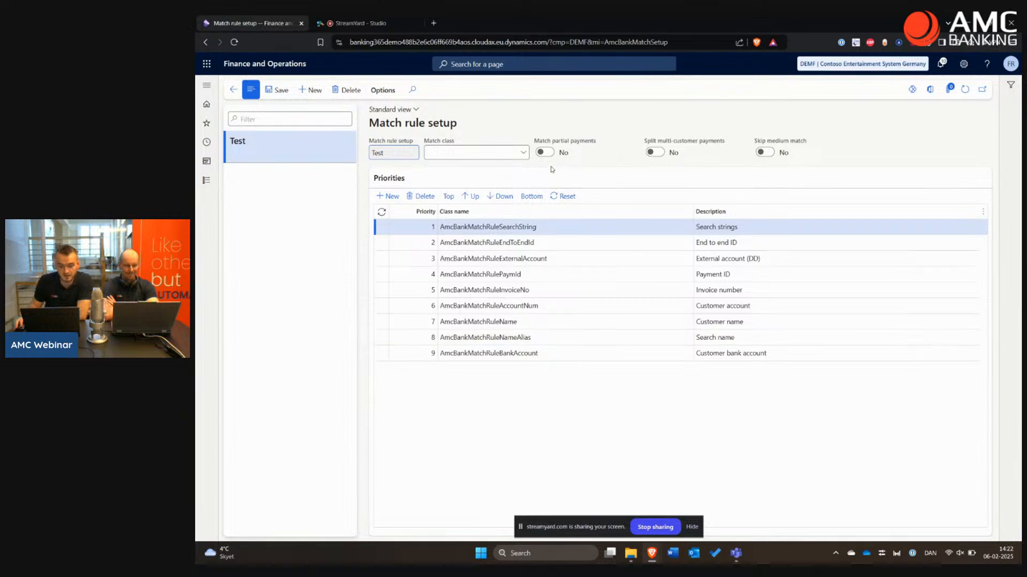
- Look at the match class choices for the Test match rule setup
{"action": "left_click", "coordinate": [523, 155]}
{"action": "left_click", "coordinate": [524, 154]}
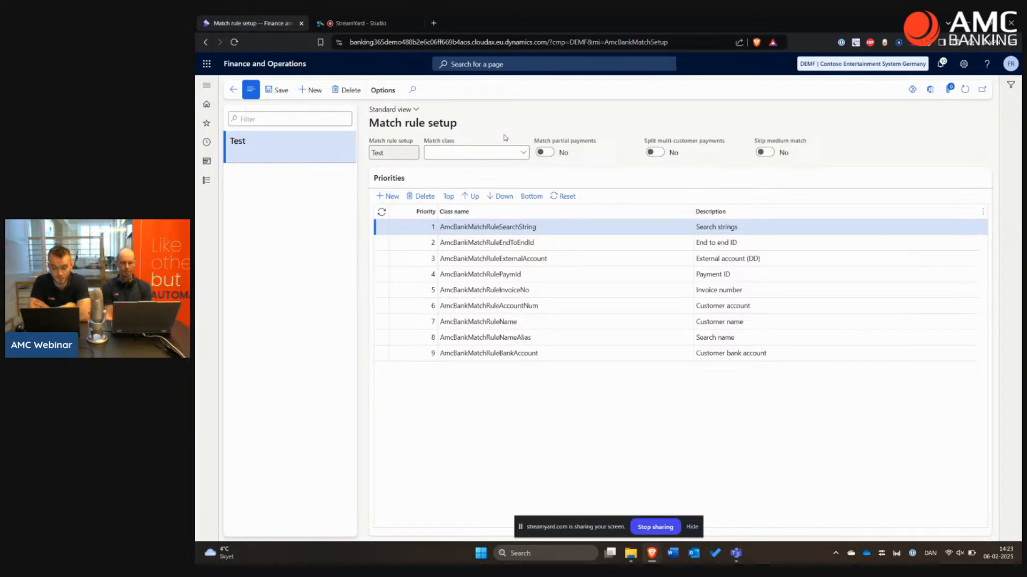
{"action": "left_click", "coordinate": [504, 227]}
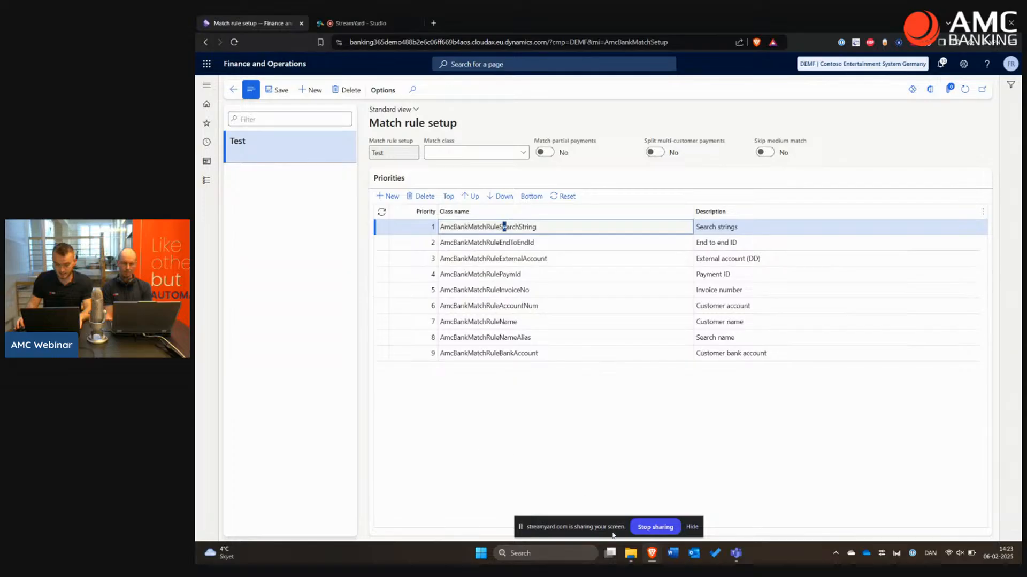
- Switch to File Explorer, open the user guide Auto match and cash application.pdf and examine its match rule table
{"action": "mouse_move", "coordinate": [631, 553]}
{"action": "left_click", "coordinate": [628, 516]}
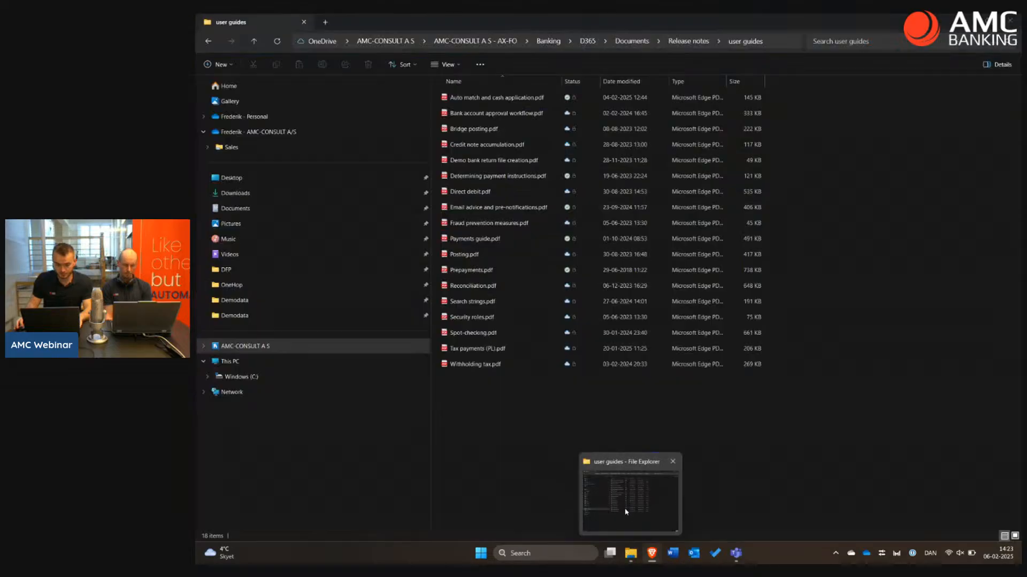
{"action": "left_click", "coordinate": [480, 99]}
{"action": "key", "text": "Return"}
{"action": "scroll", "coordinate": [534, 178], "scroll_direction": "down", "scroll_amount": 5}
{"action": "scroll", "coordinate": [550, 176], "scroll_direction": "up", "scroll_amount": 15}
{"action": "scroll", "coordinate": [550, 177], "scroll_direction": "down", "scroll_amount": 5}
{"action": "scroll", "coordinate": [508, 286], "scroll_direction": "down", "scroll_amount": 1}
{"action": "scroll", "coordinate": [580, 316], "scroll_direction": "down", "scroll_amount": 3}
{"action": "scroll", "coordinate": [581, 353], "scroll_direction": "down", "scroll_amount": 3}
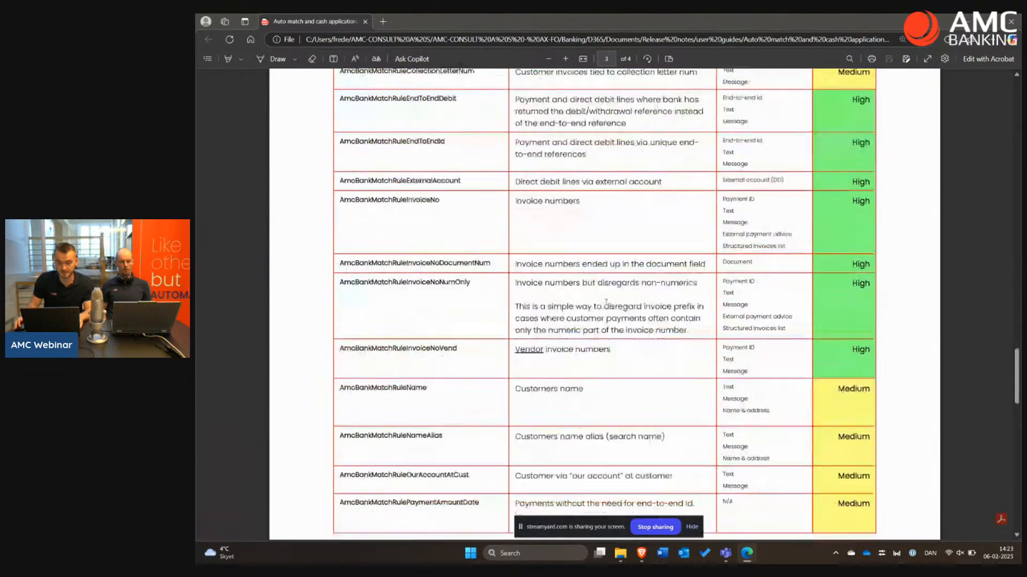
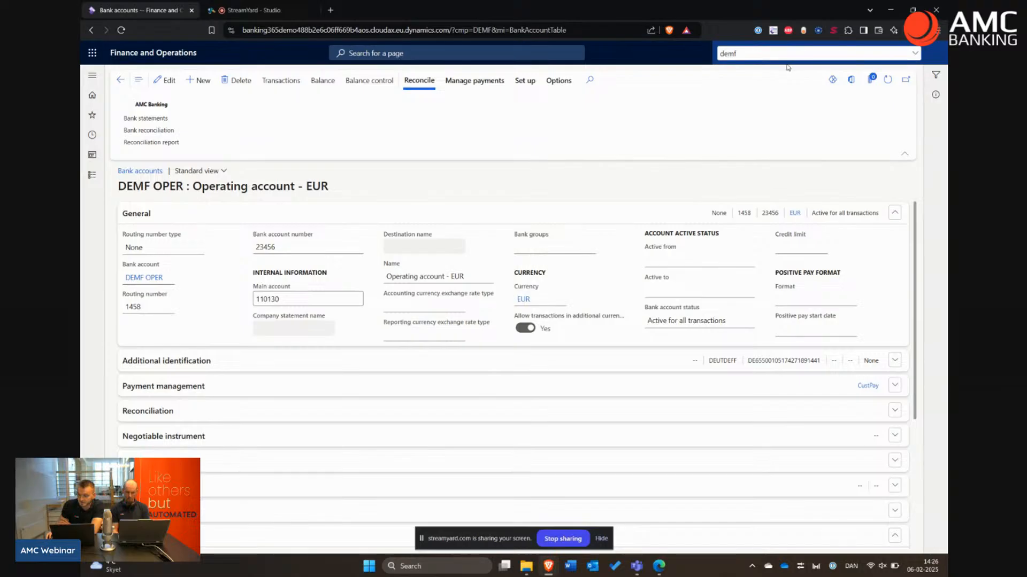
- Switch to company FRRT and open its AMC Banking auto match setup
{"action": "left_click", "coordinate": [729, 87]}
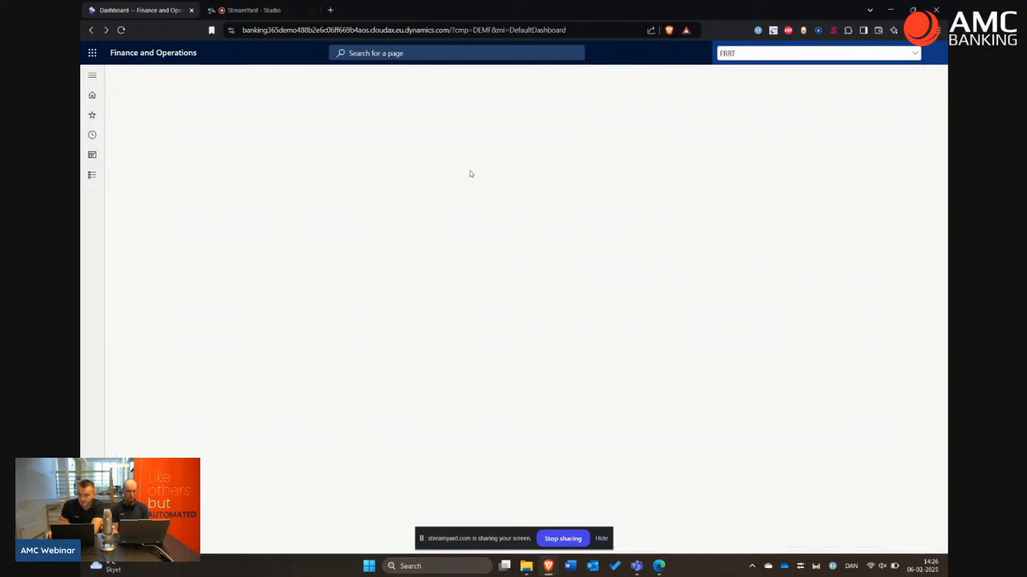
{"action": "left_click", "coordinate": [92, 178]}
{"action": "left_click", "coordinate": [125, 236]}
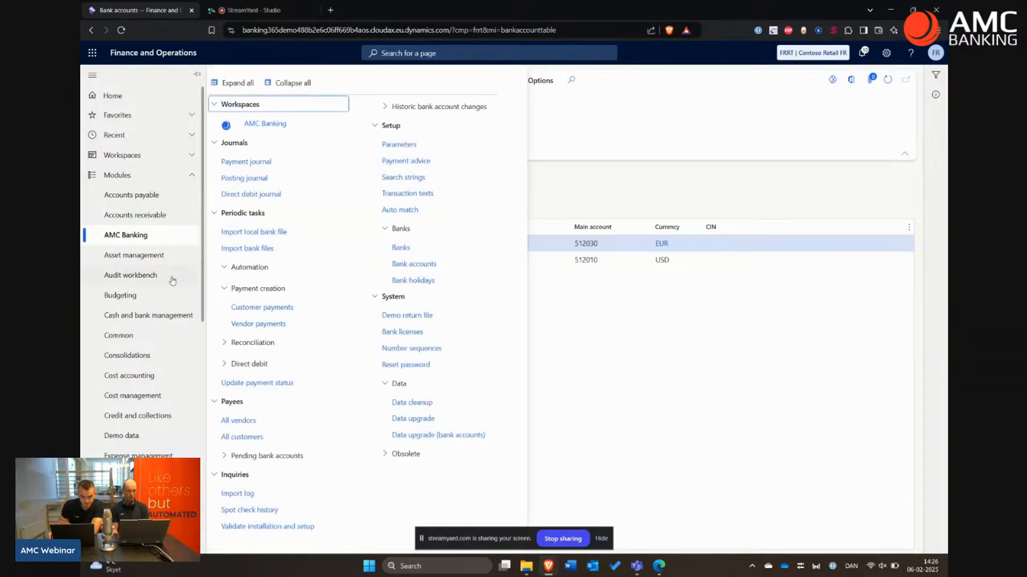
{"action": "left_click", "coordinate": [400, 209]}
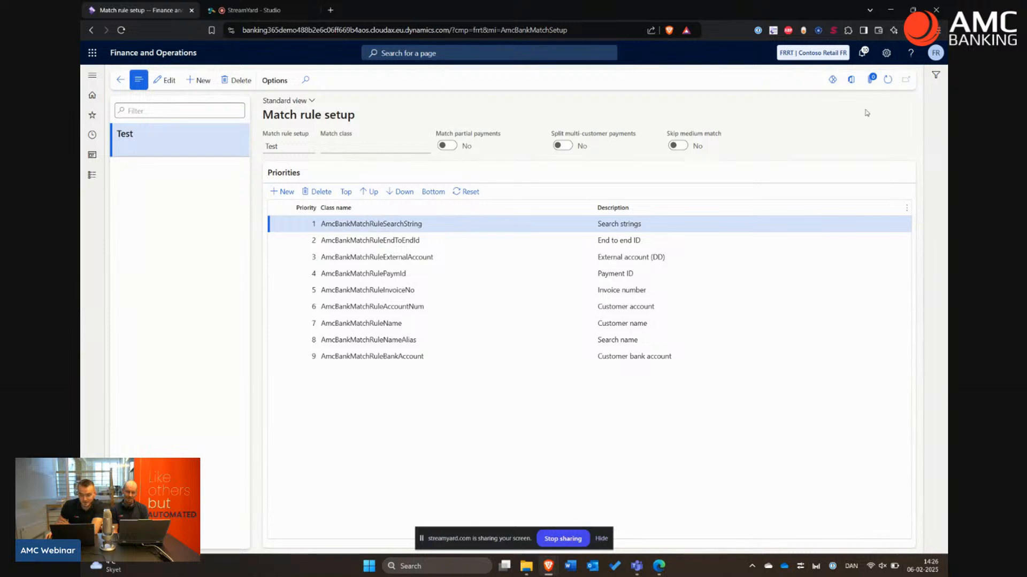
- Switch the company to DEMF, Contoso Entertainment System Germany
{"action": "left_click", "coordinate": [820, 52]}
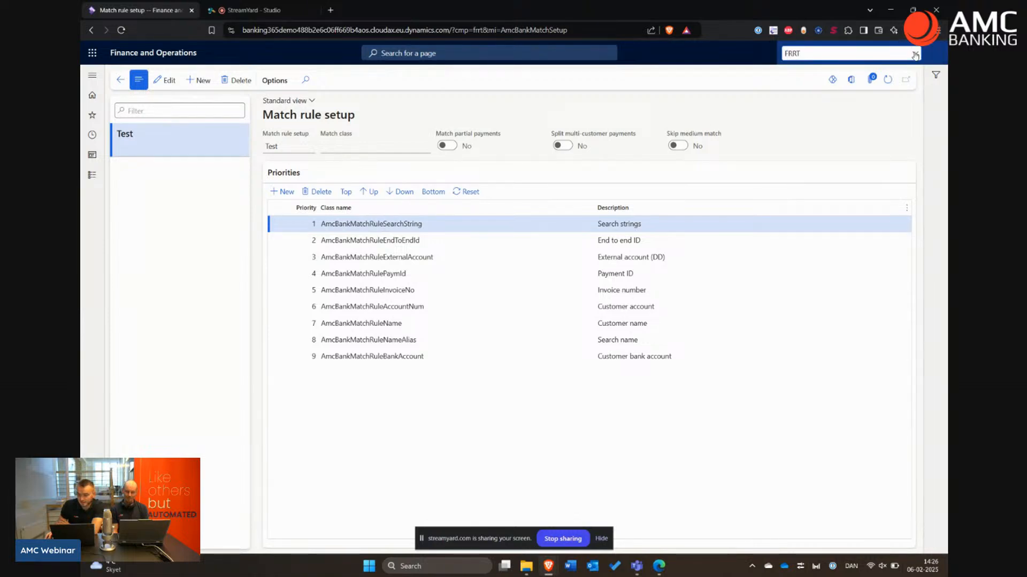
{"action": "left_click", "coordinate": [915, 53]}
{"action": "scroll", "coordinate": [797, 91], "scroll_direction": "up", "scroll_amount": 1}
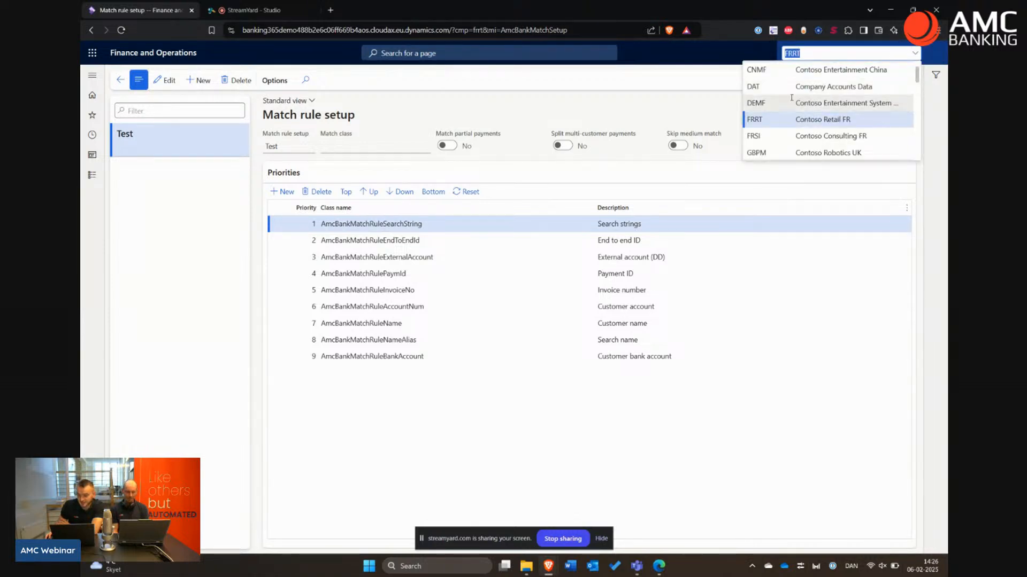
{"action": "left_click", "coordinate": [819, 102]}
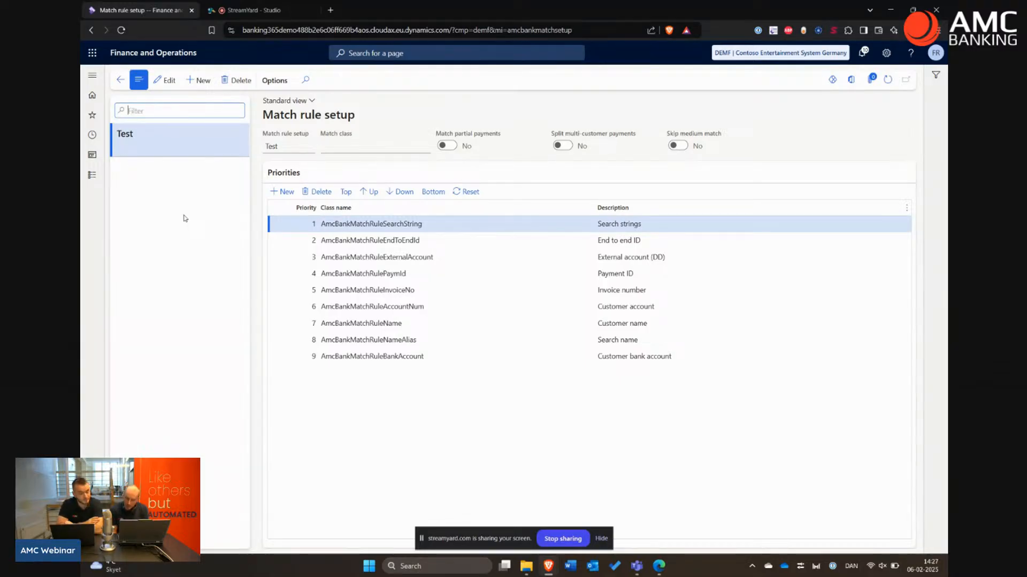
- Open the journal lines of the unposted AR journal in the AMC Banking posting journals
{"action": "left_click", "coordinate": [92, 175]}
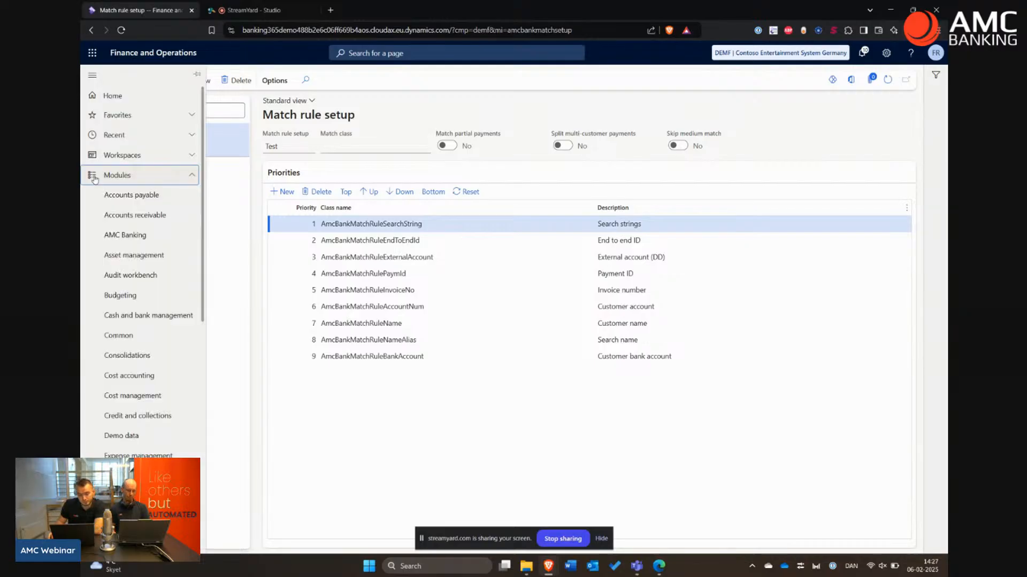
{"action": "left_click", "coordinate": [121, 236]}
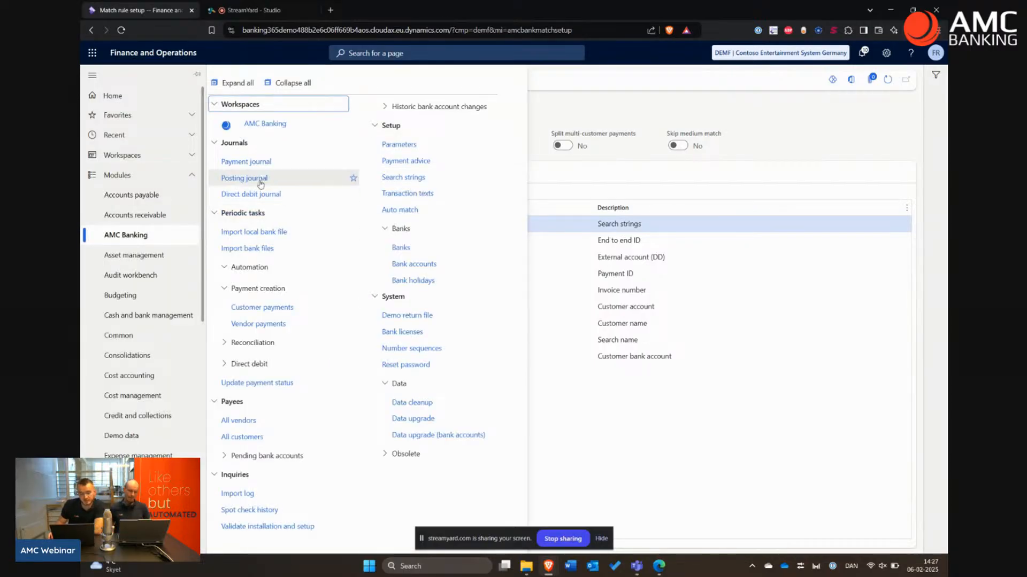
{"action": "left_click", "coordinate": [224, 173]}
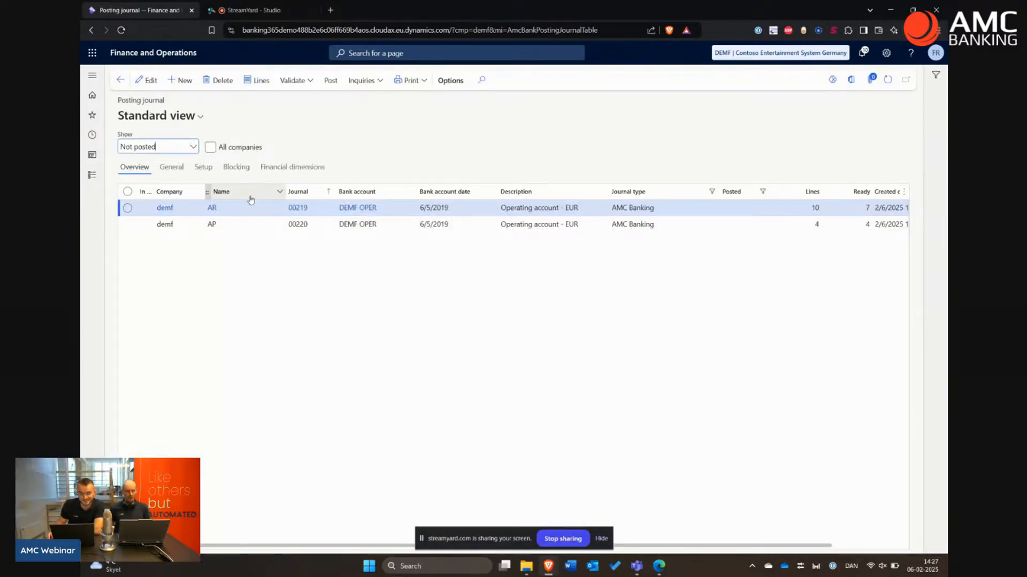
{"action": "left_click", "coordinate": [258, 80]}
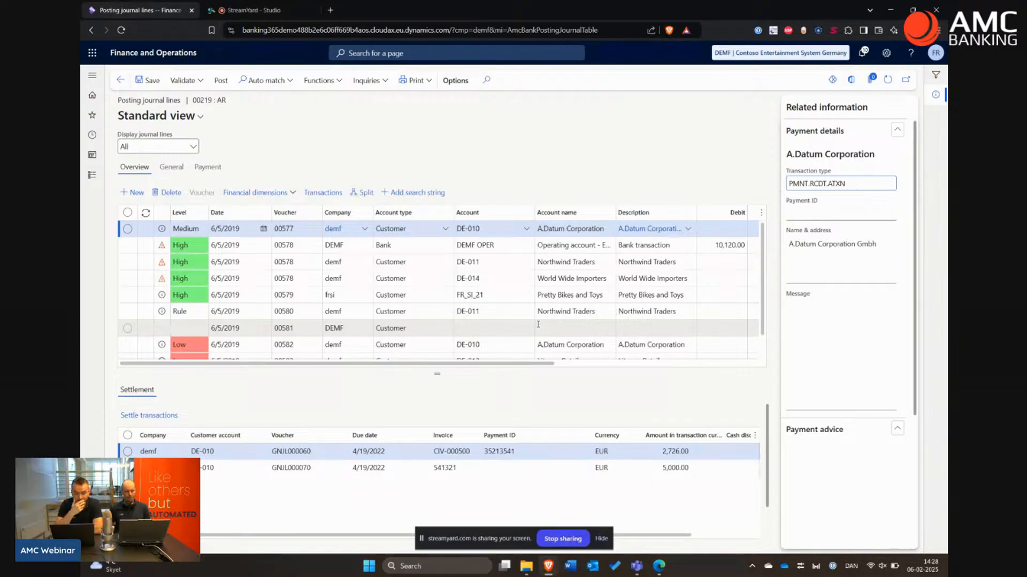
- Set the account type of the Northwind Traders line on voucher 00578 to Ledger and examine its payer name and payment message
{"action": "left_click", "coordinate": [405, 278]}
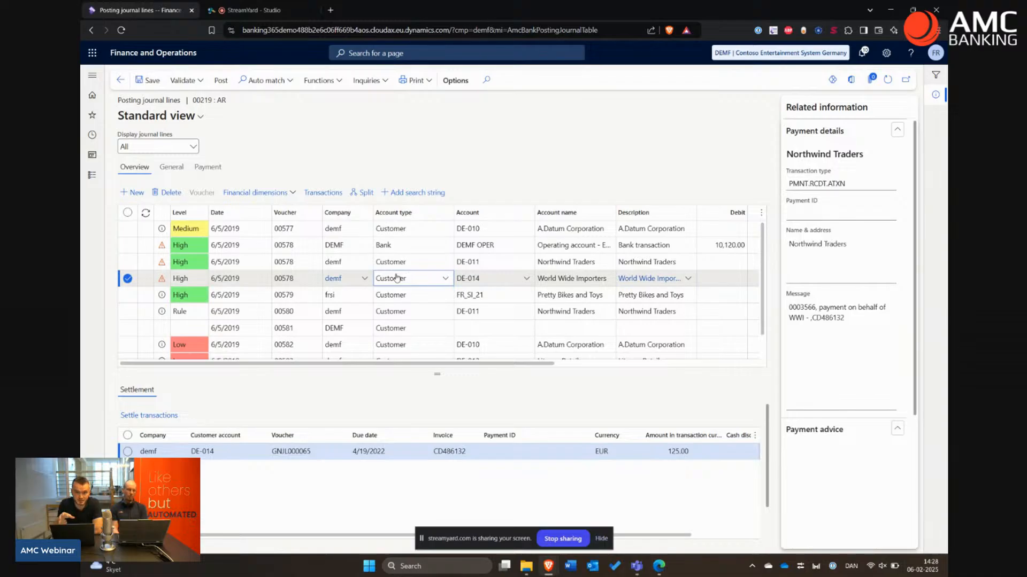
{"action": "left_click", "coordinate": [423, 263]}
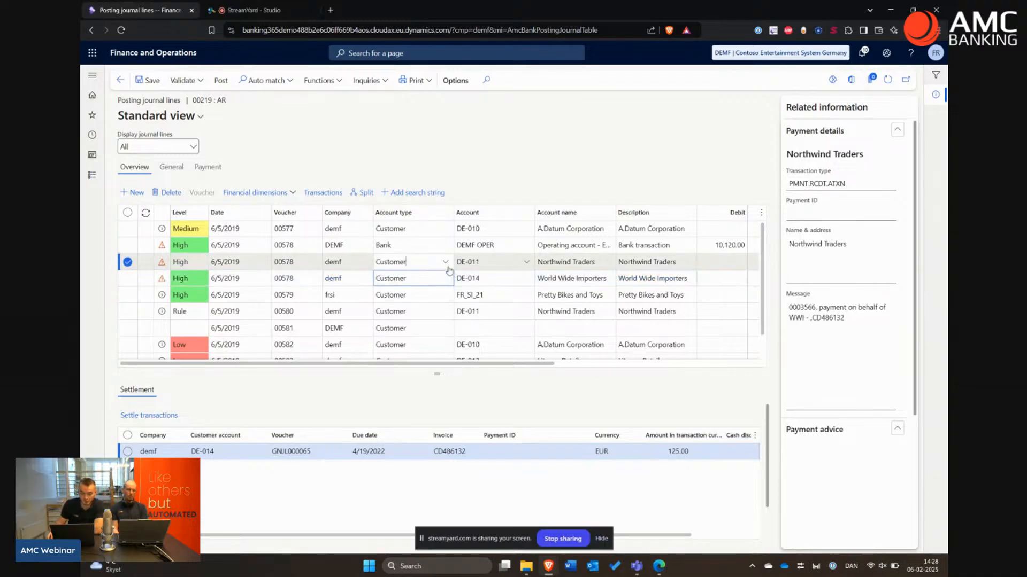
{"action": "left_click", "coordinate": [425, 278]}
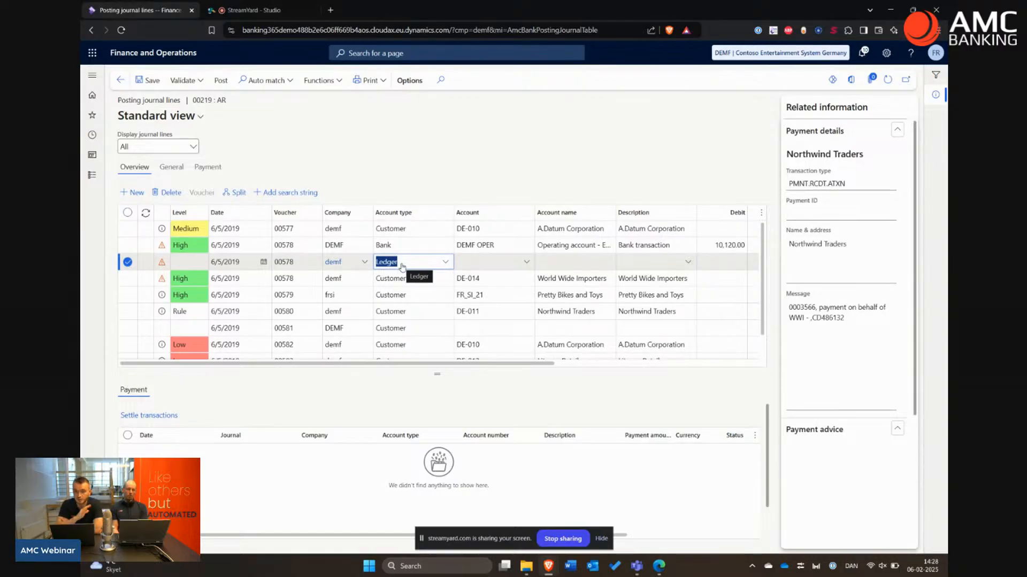
{"action": "left_click", "coordinate": [862, 252]}
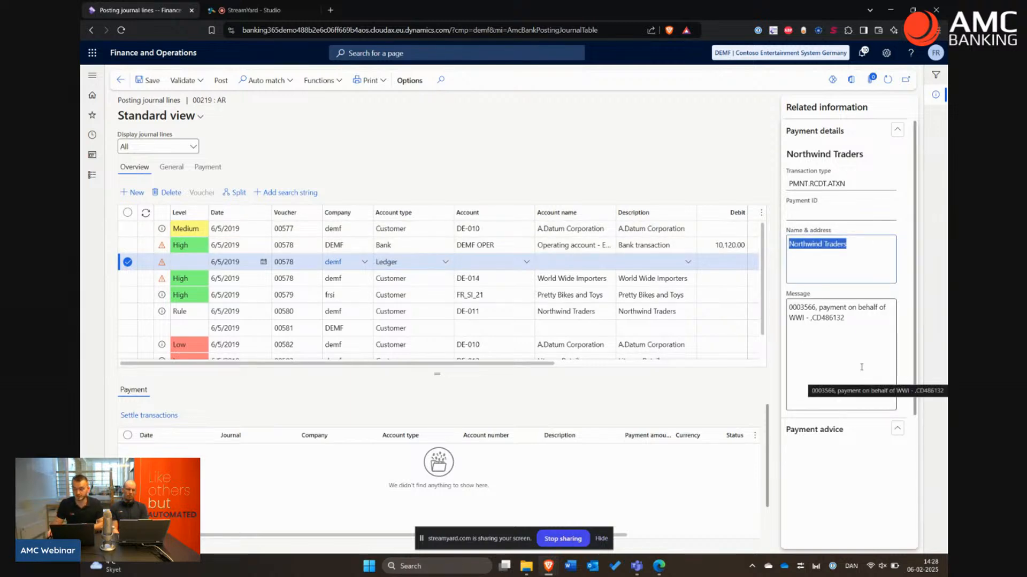
{"action": "left_click", "coordinate": [863, 323]}
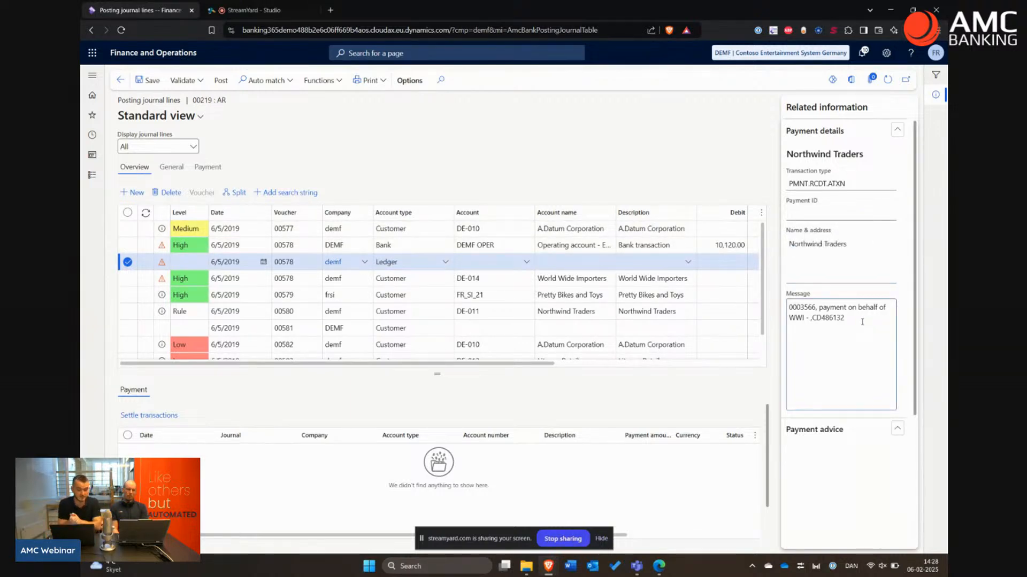